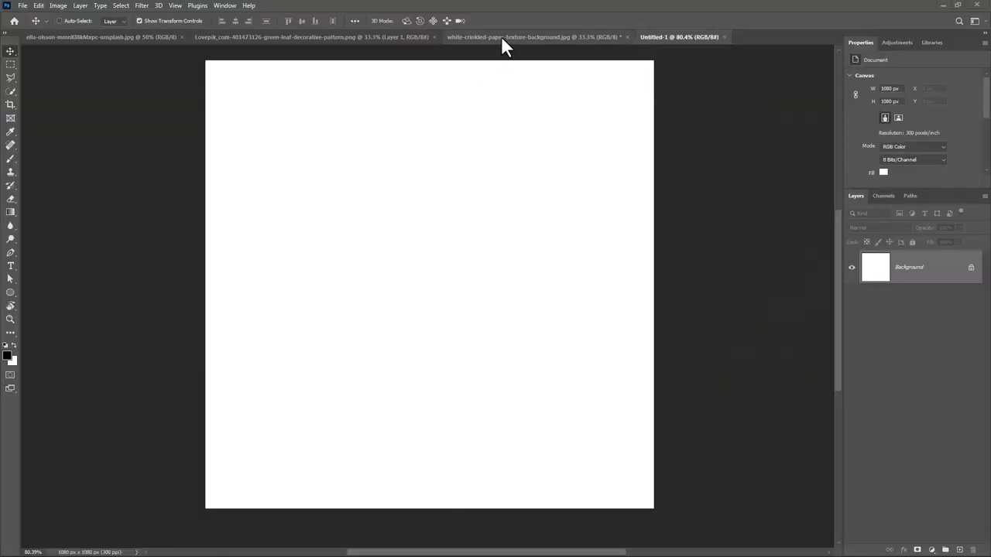
Copy the crinkled paper texture into Untitled-1, stretch it over the canvas, and name it BG.
left_click(501, 36)
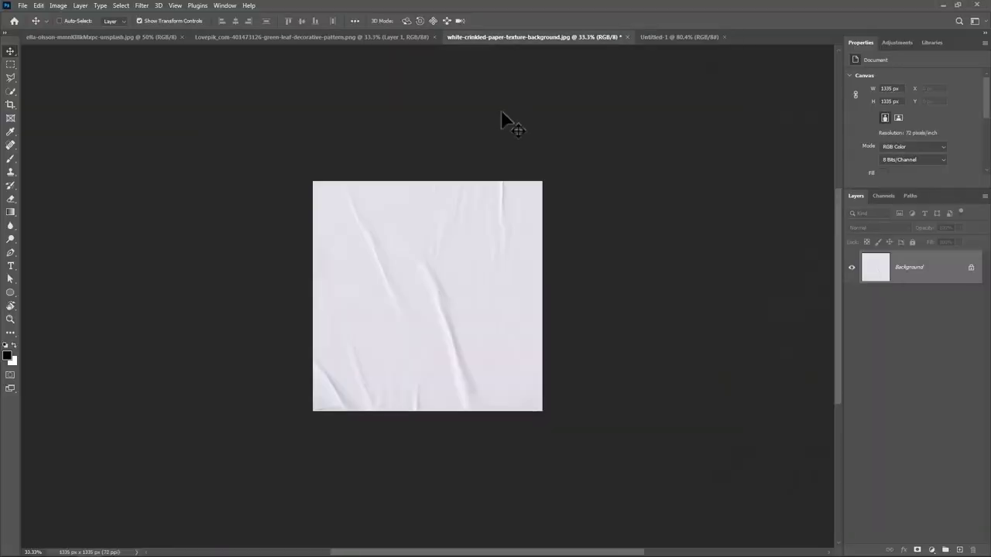
mouse_move(431, 258)
left_mouse_down()
mouse_move(589, 132)
mouse_move(513, 266)
mouse_move(459, 192)
left_mouse_up()
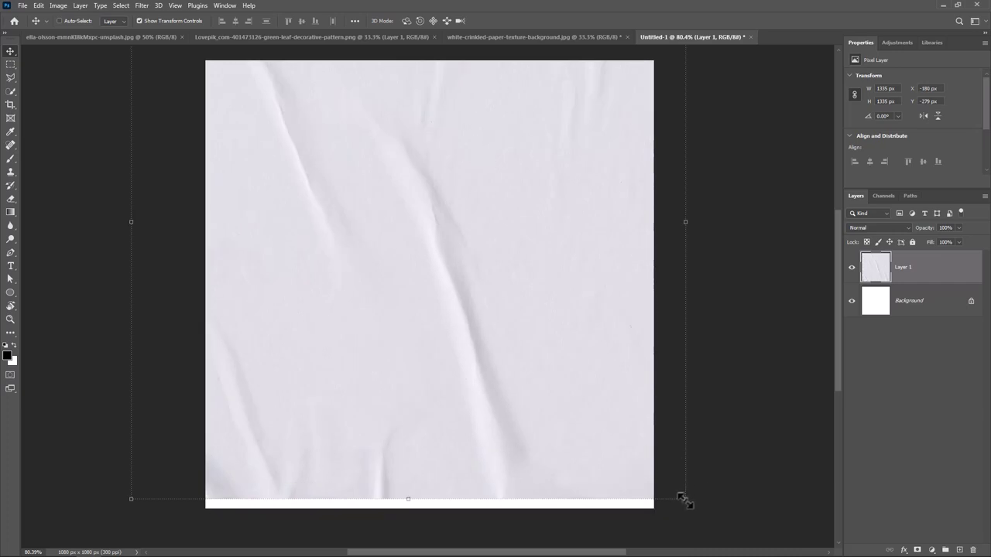
mouse_move(681, 500)
left_mouse_down()
mouse_move(565, 372)
mouse_move(649, 509)
left_mouse_up()
left_click_drag(207, 62, 205, 57)
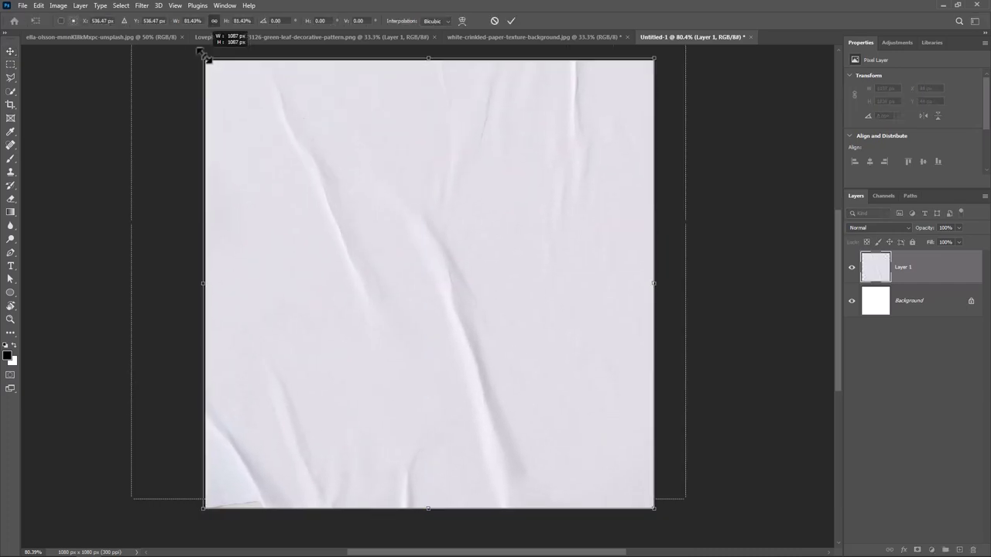
key("Return")
left_click_drag(202, 509, 191, 520)
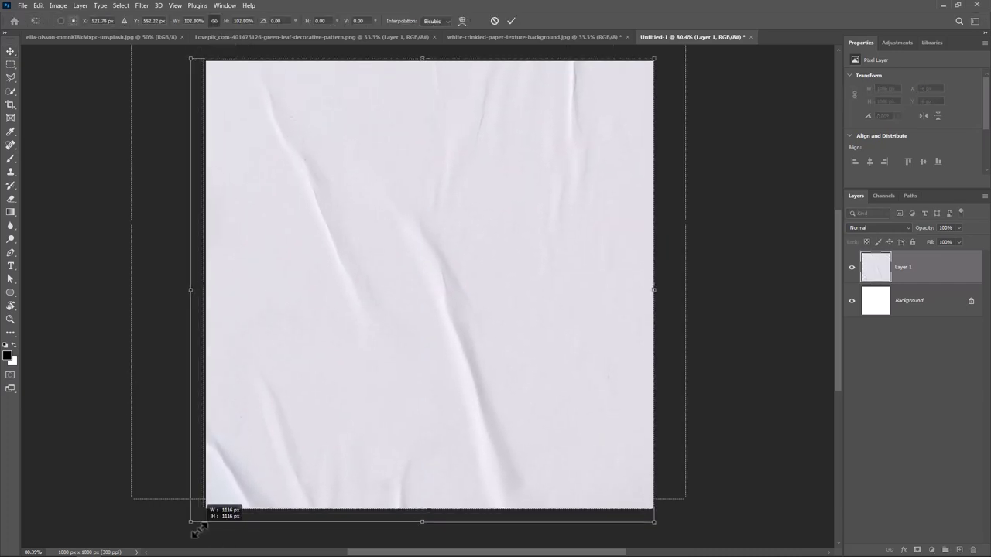
left_click(903, 264)
type("bg")
key("Return")
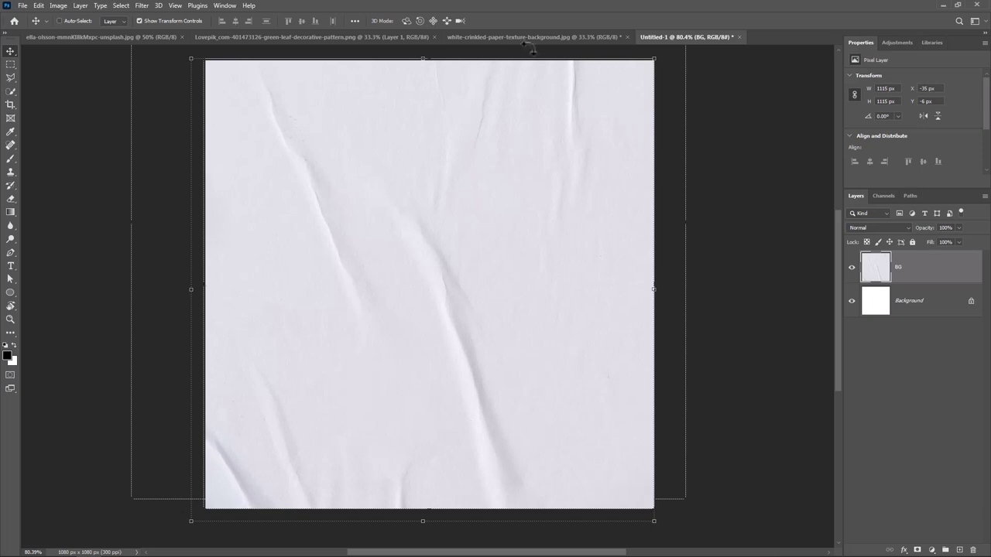
Close the paper texture file without saving and bring up the salmon food photo.
left_click(603, 36)
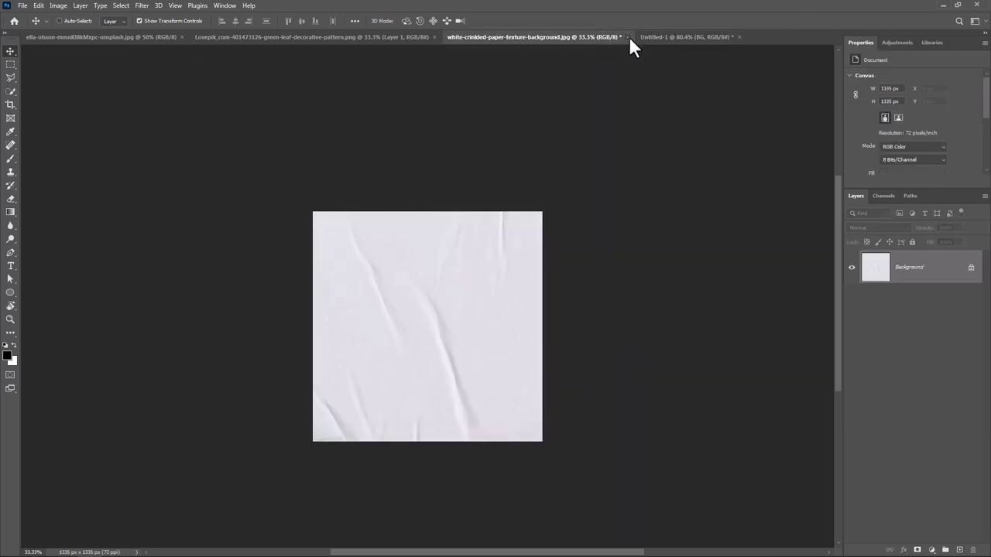
left_click(627, 37)
left_click(491, 209)
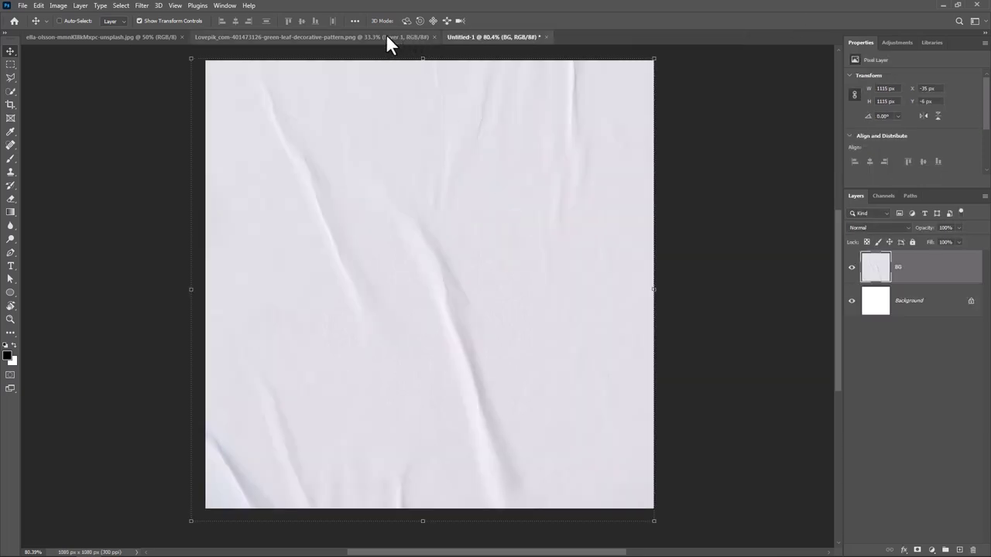
left_click(71, 39)
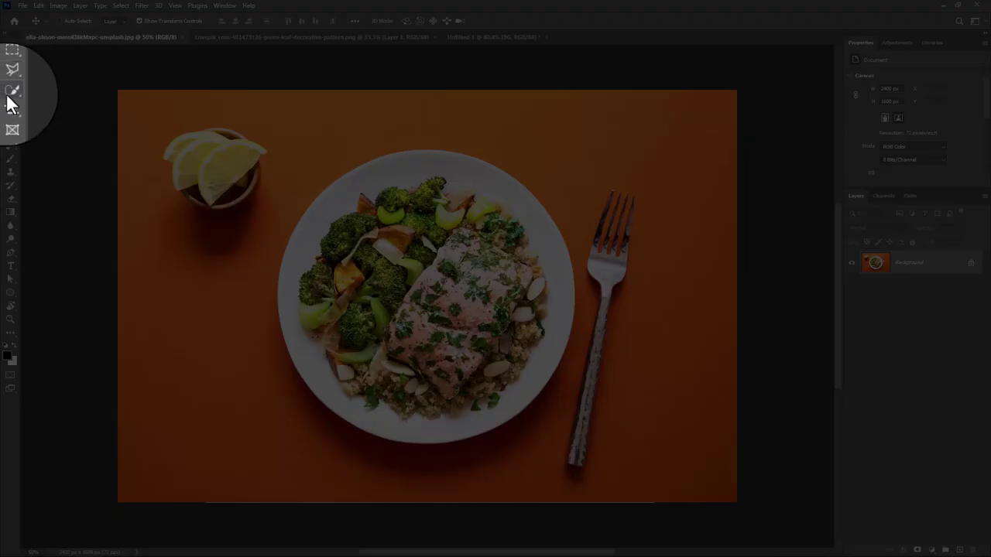
Select the plate in the food photo with Quick Selection.
left_click(10, 92)
left_click(59, 104)
mouse_move(364, 244)
left_mouse_down()
mouse_move(499, 242)
mouse_move(328, 268)
left_mouse_up()
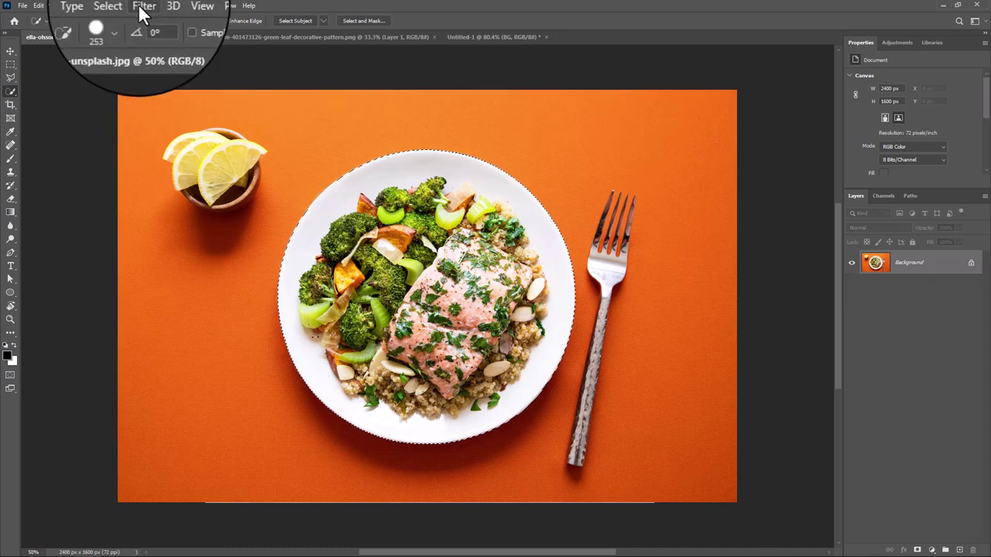
Contract the plate selection by 5 pixels, copy it, and return to Untitled-1.
left_click(121, 6)
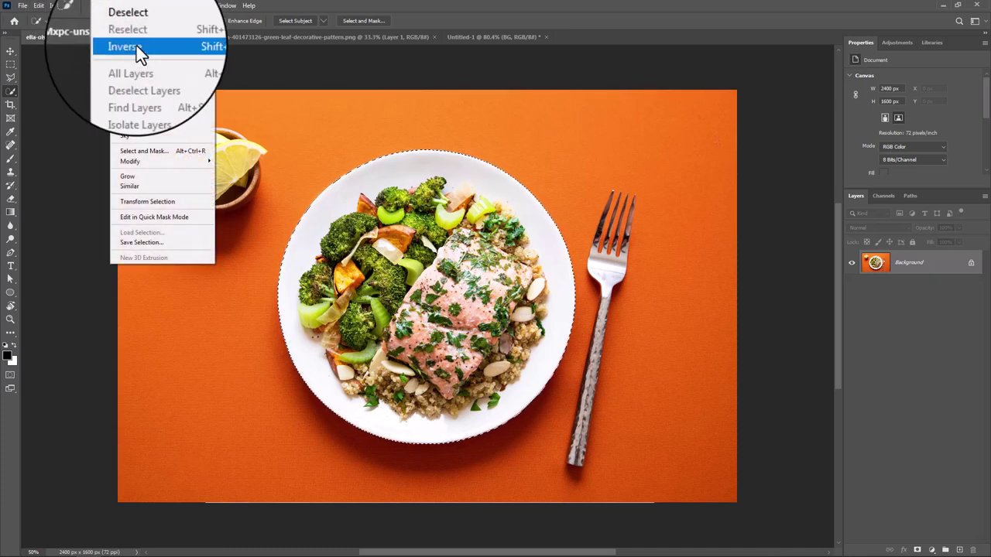
mouse_move(130, 161)
left_click(247, 189)
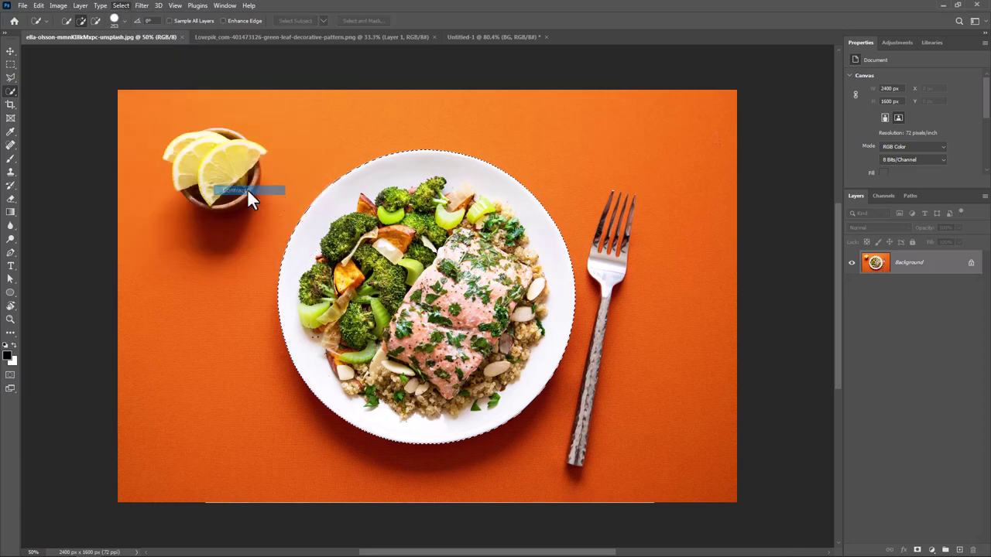
left_click_drag(708, 141, 466, 139)
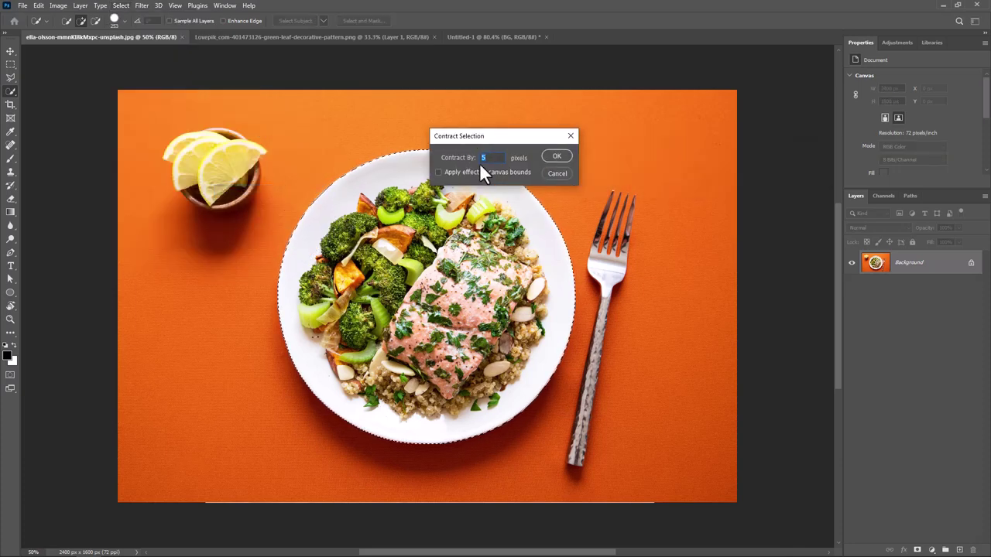
left_click(564, 156)
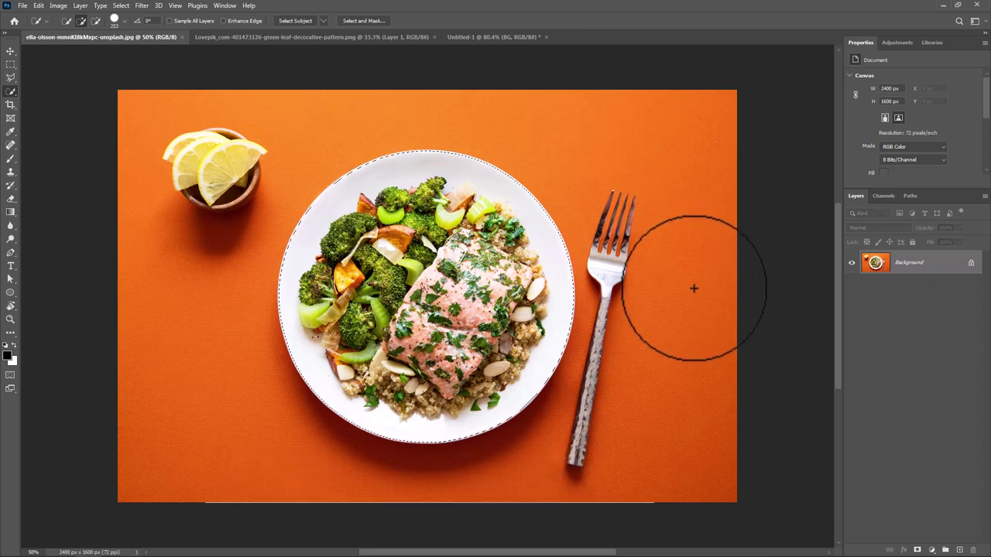
key("ctrl+c")
left_click(463, 37)
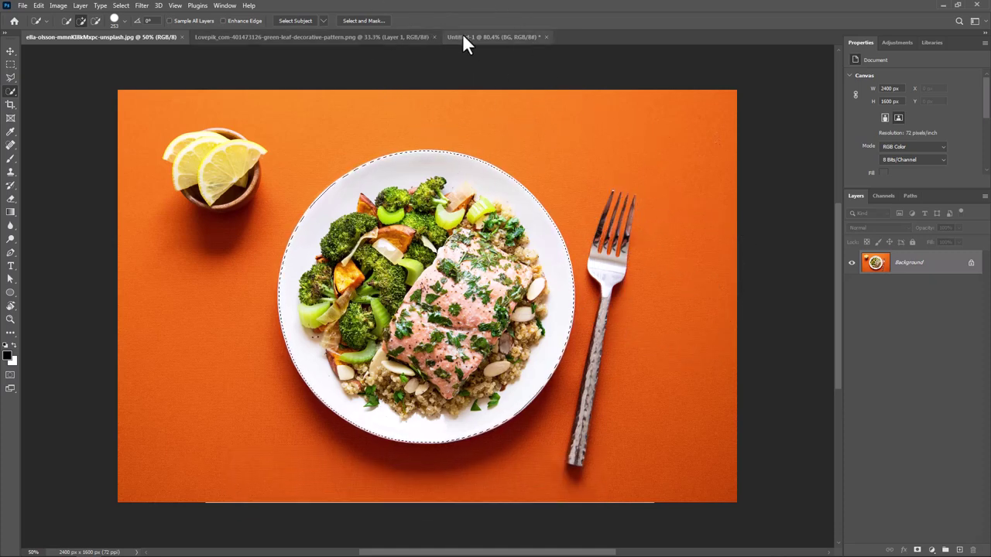
Paste the plate into the poster and convert it to a smart object named Food.
left_click(9, 52)
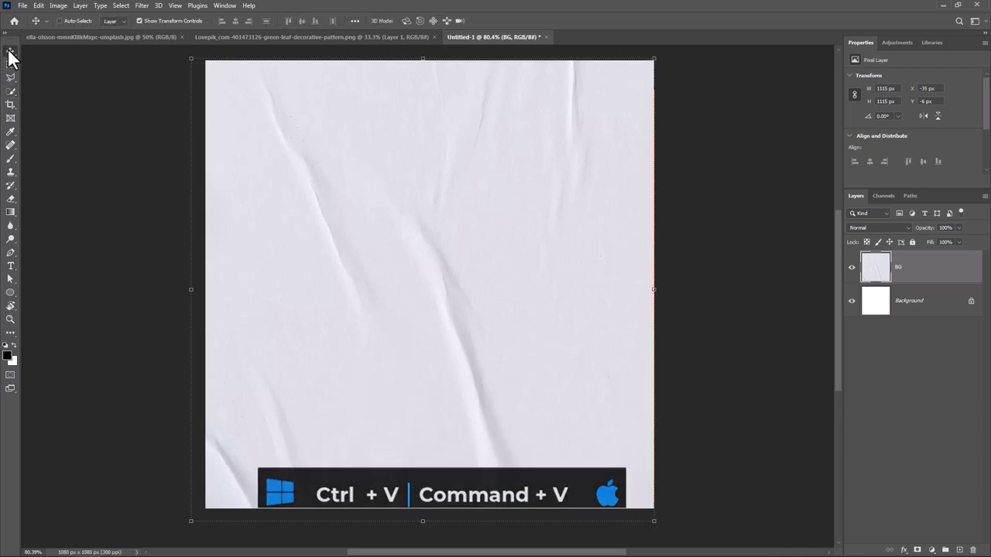
key("ctrl+v")
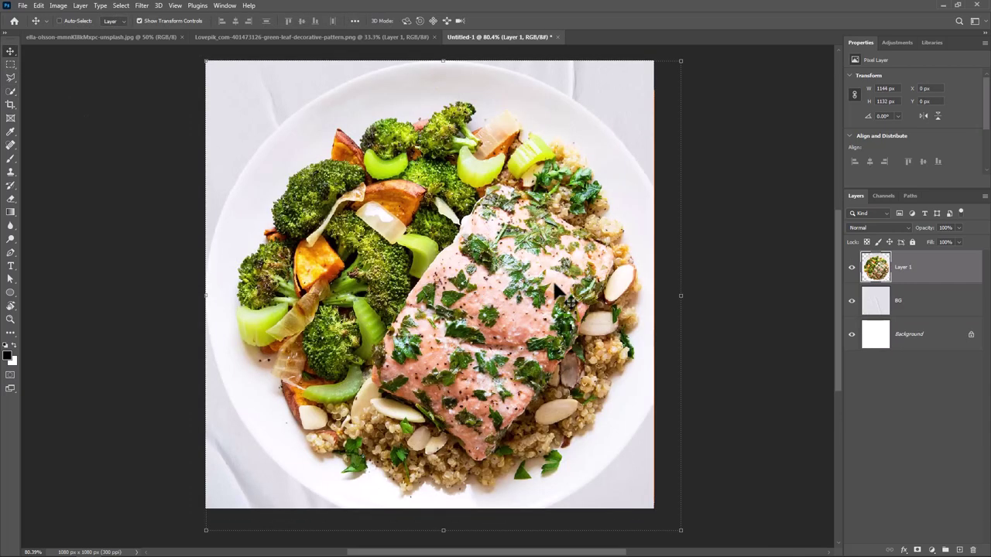
right_click(923, 281)
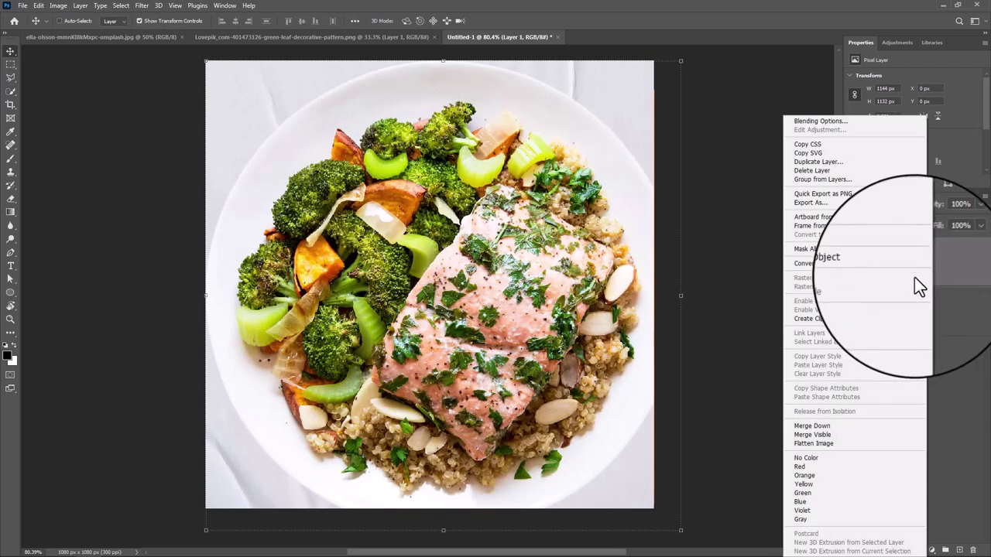
left_click(826, 265)
left_click(897, 269)
type("Food")
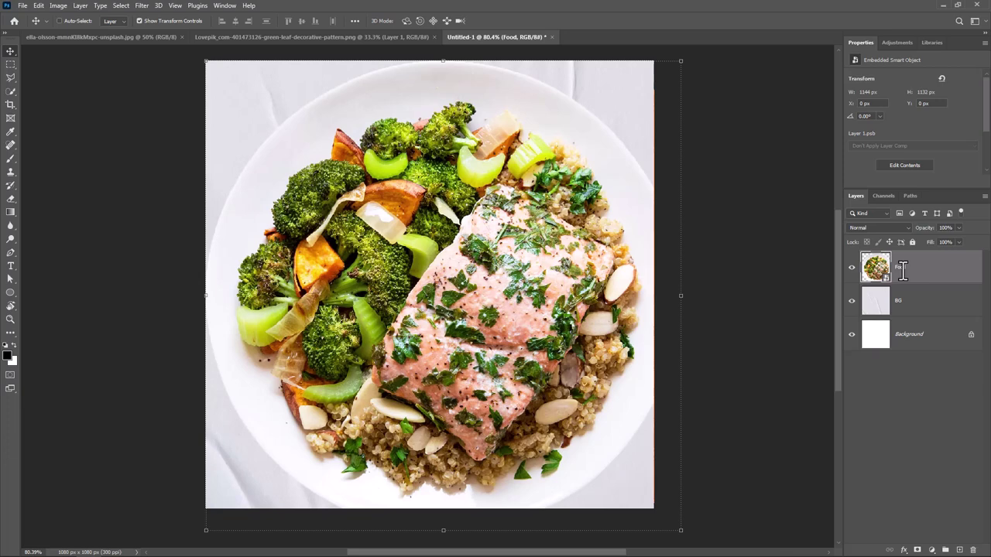
Scale the Food plate to about 46% (roughly 536 px) and centre it on the paper.
key("ctrl+t")
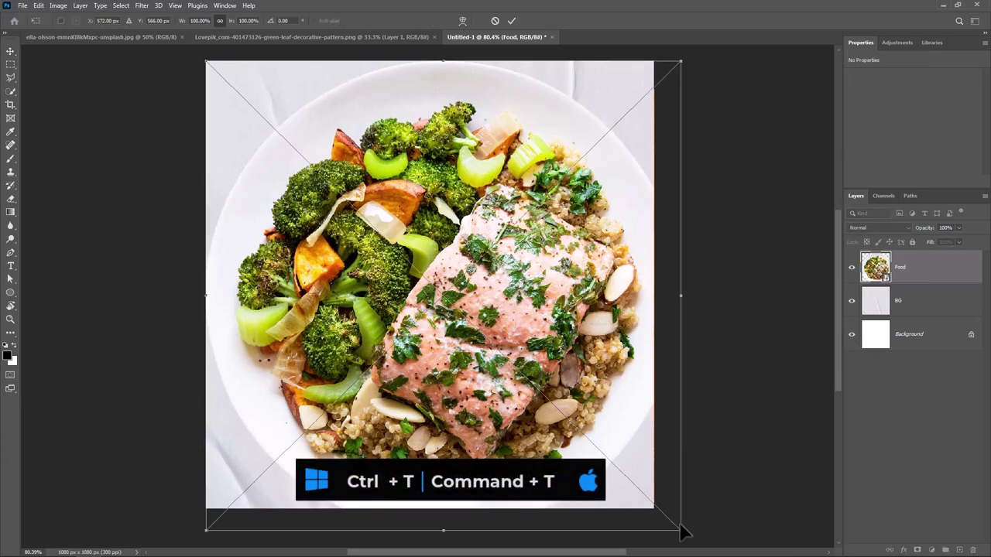
left_click_drag(678, 526, 405, 259)
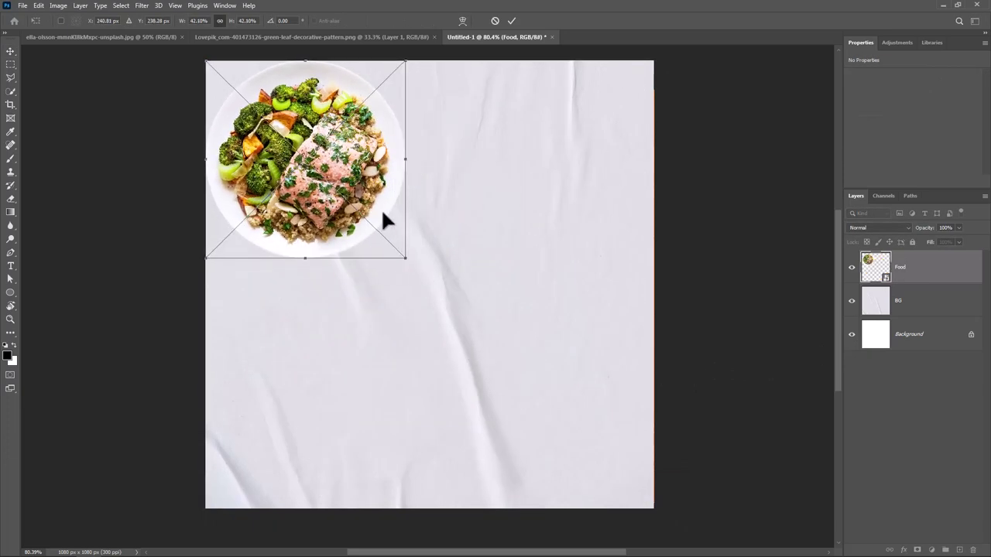
left_click_drag(365, 195, 489, 314)
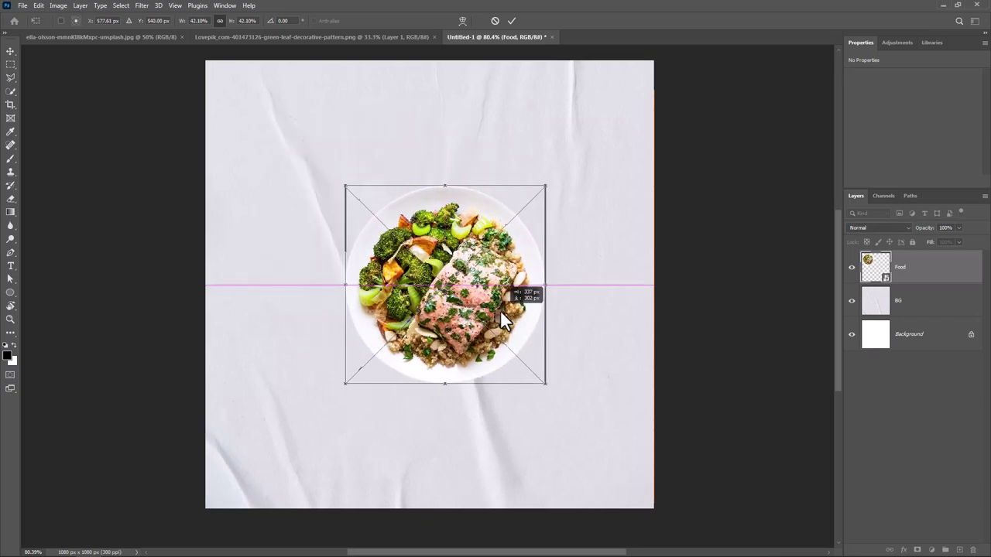
left_click_drag(488, 315, 488, 314)
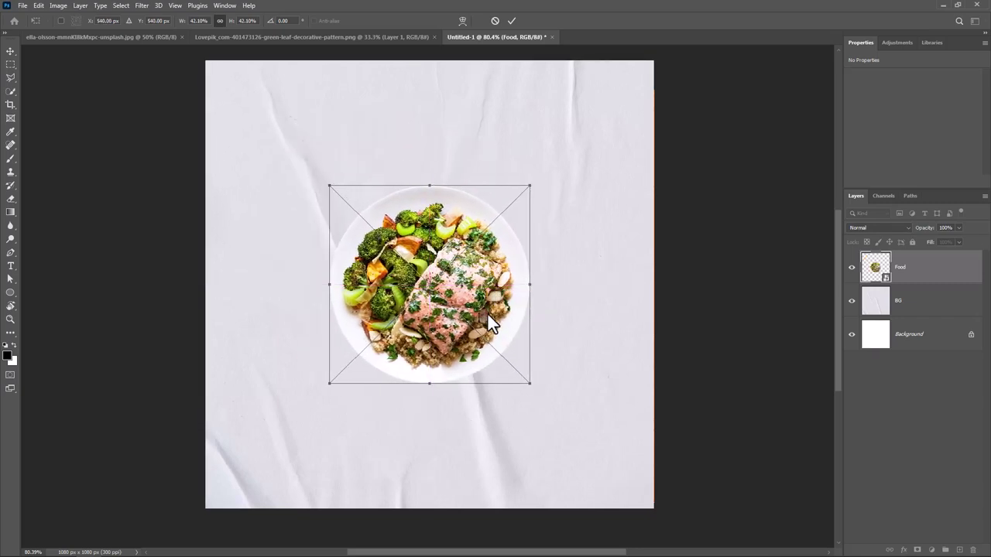
left_click_drag(529, 382, 541, 394)
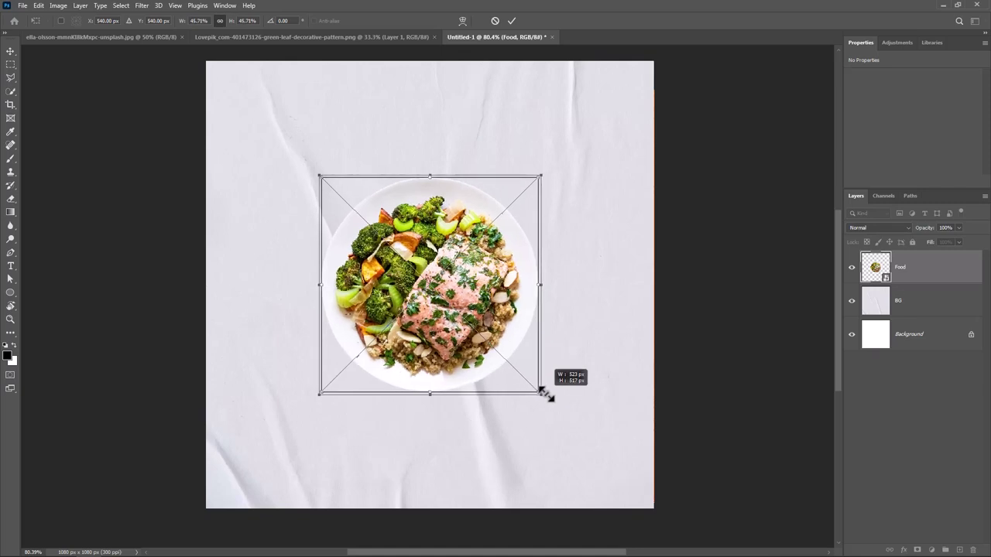
key("Return")
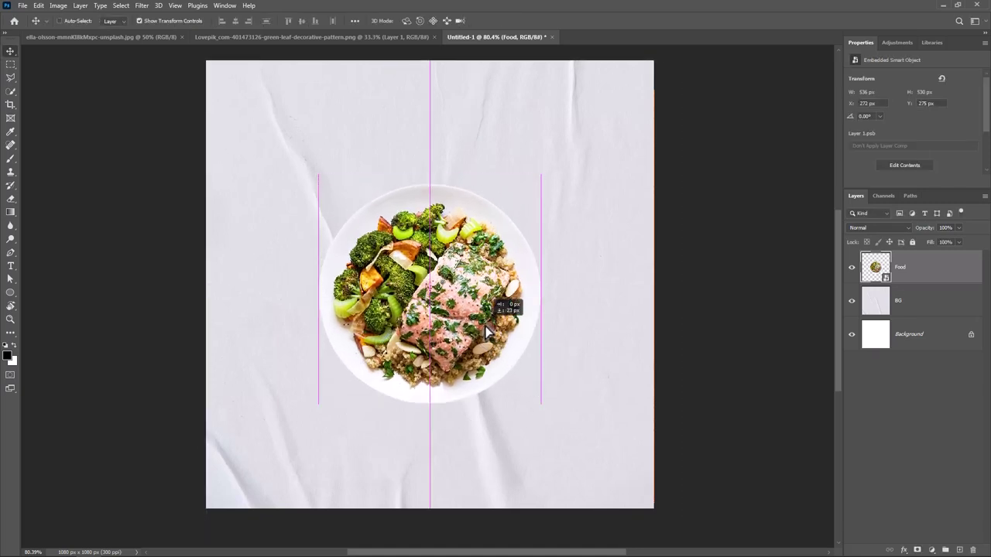
left_click_drag(488, 309, 485, 327)
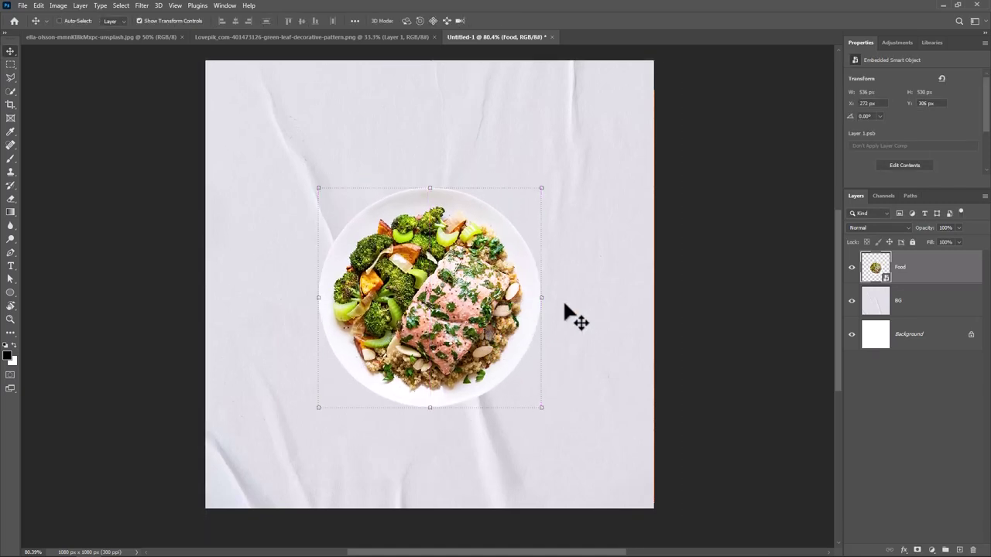
left_click(941, 306)
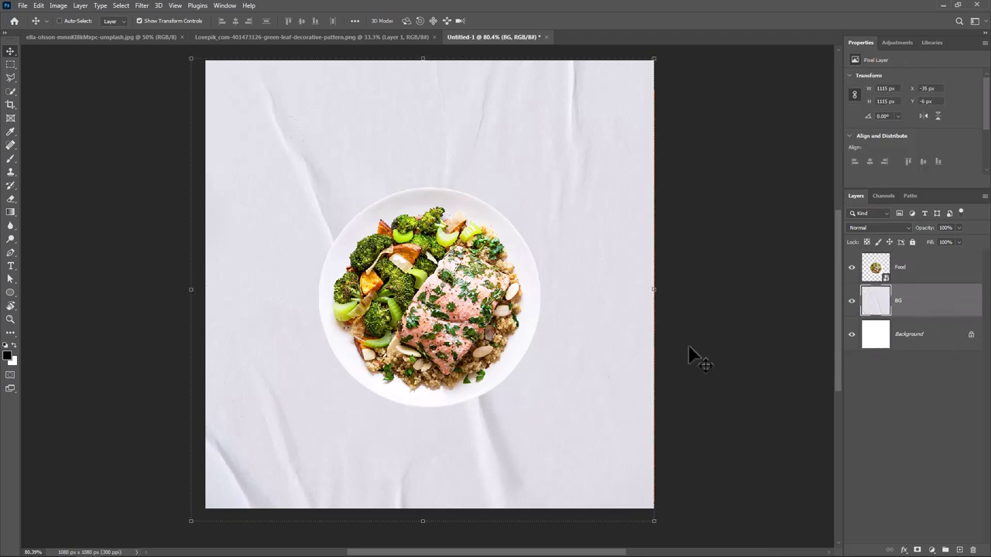
Set up the Ellipse tool with a green fill colour.
left_click(11, 298)
right_click(11, 299)
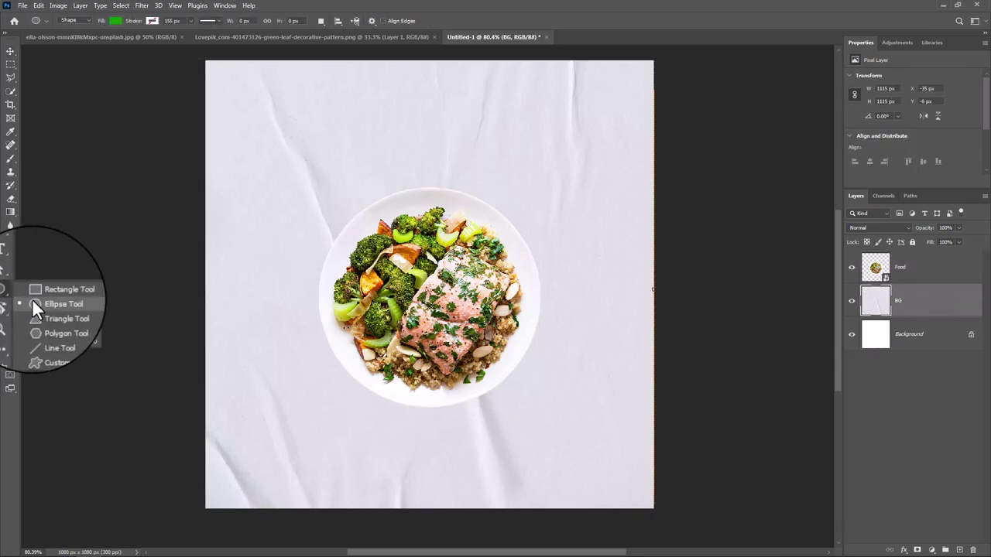
left_click(45, 303)
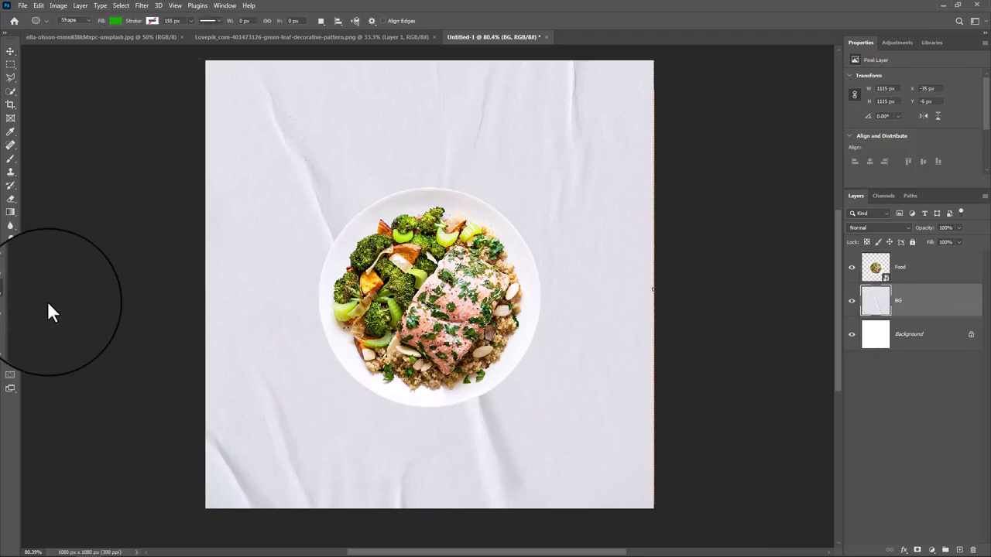
left_click(114, 21)
left_click(179, 41)
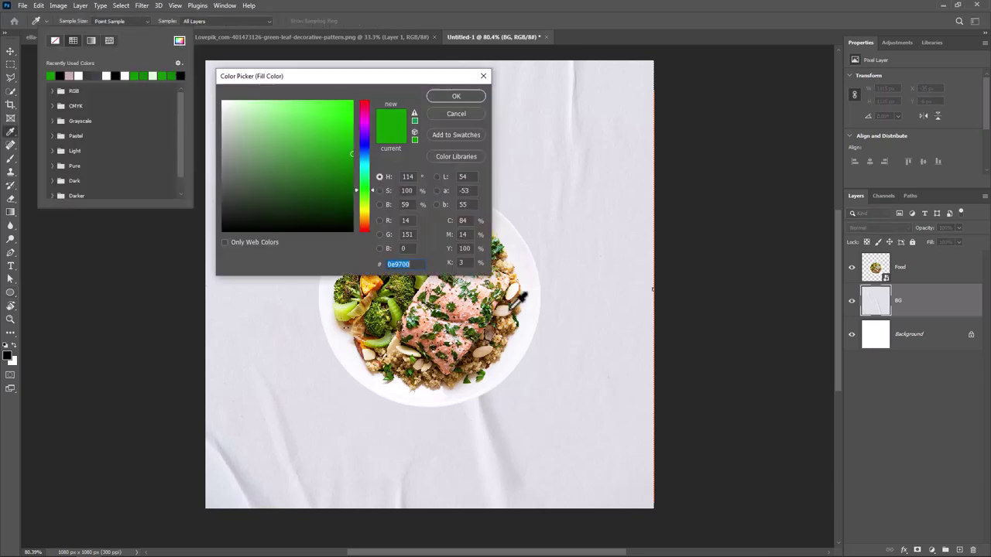
left_click(459, 97)
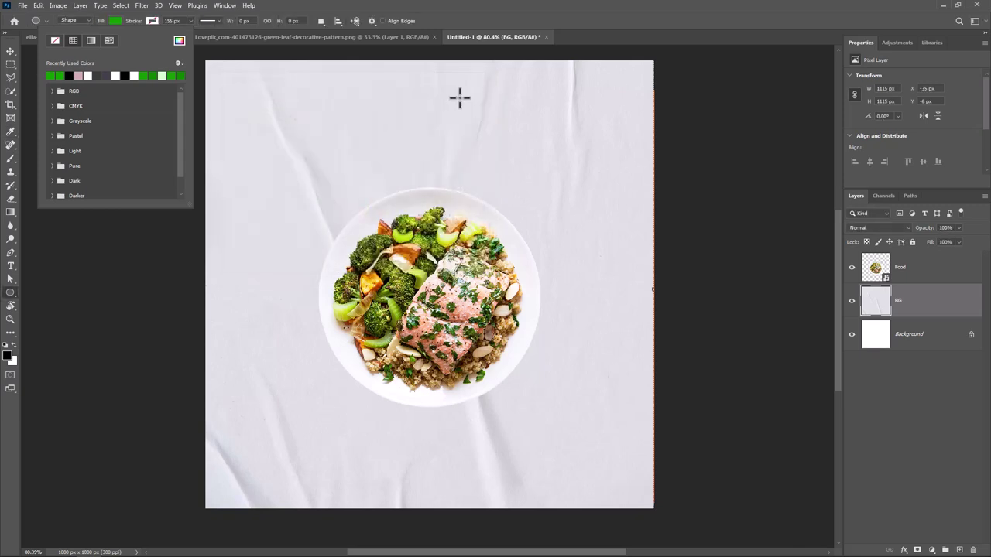
left_click(469, 21)
Draw a green circle behind the plate and enlarge it to 559 px, forming a ring.
left_click_drag(360, 210, 460, 309)
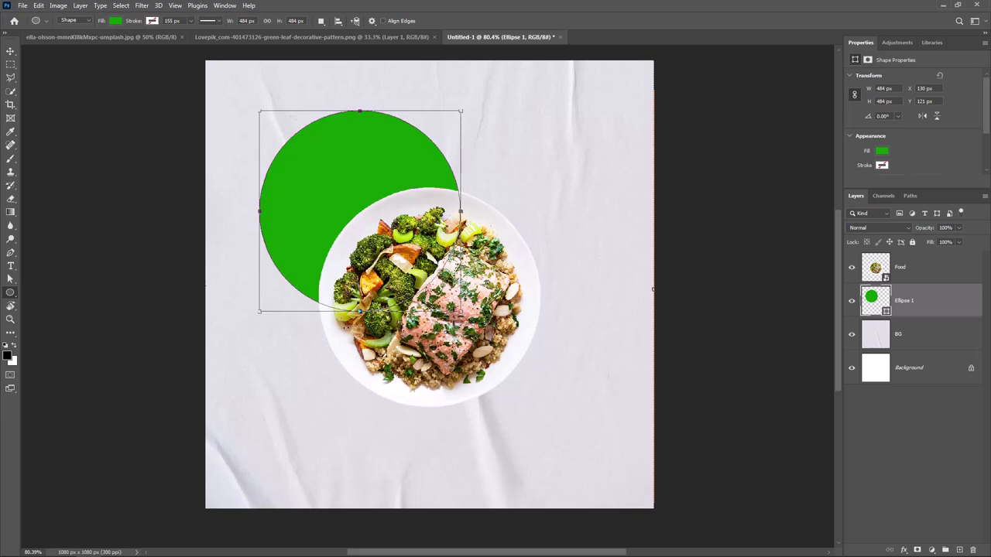
left_click(10, 51)
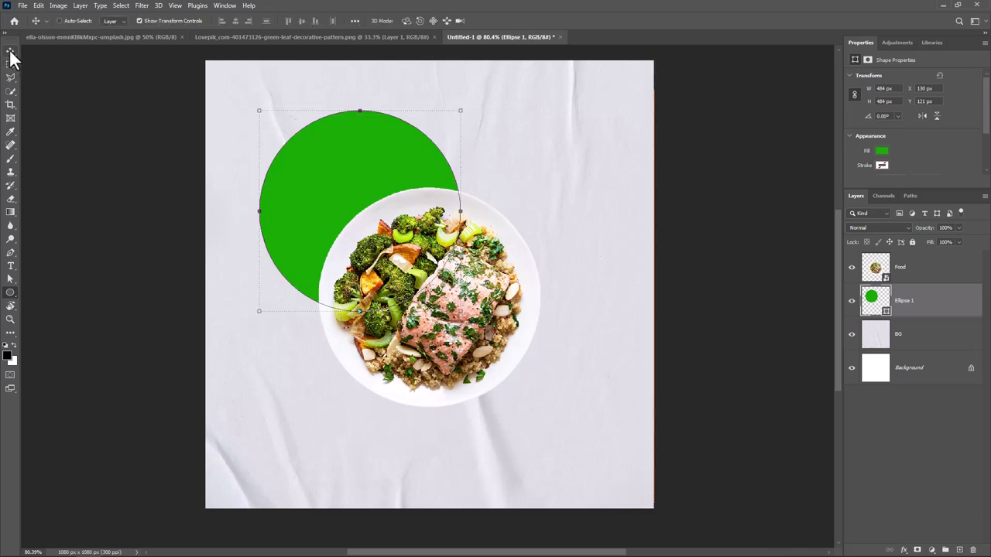
mouse_move(372, 244)
left_mouse_down()
mouse_move(456, 339)
mouse_move(444, 333)
left_mouse_up()
left_click_drag(531, 399, 546, 414)
key("Return")
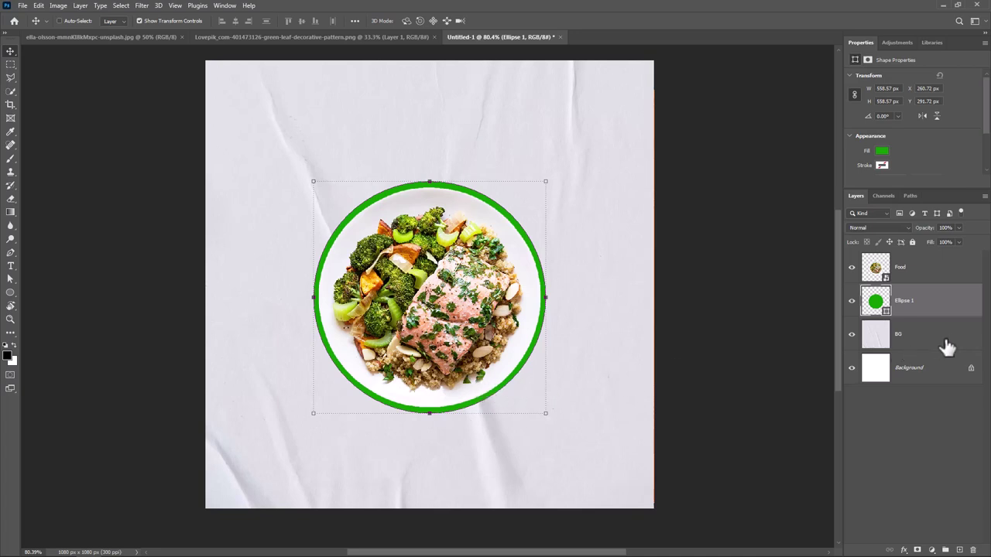
left_click(935, 341)
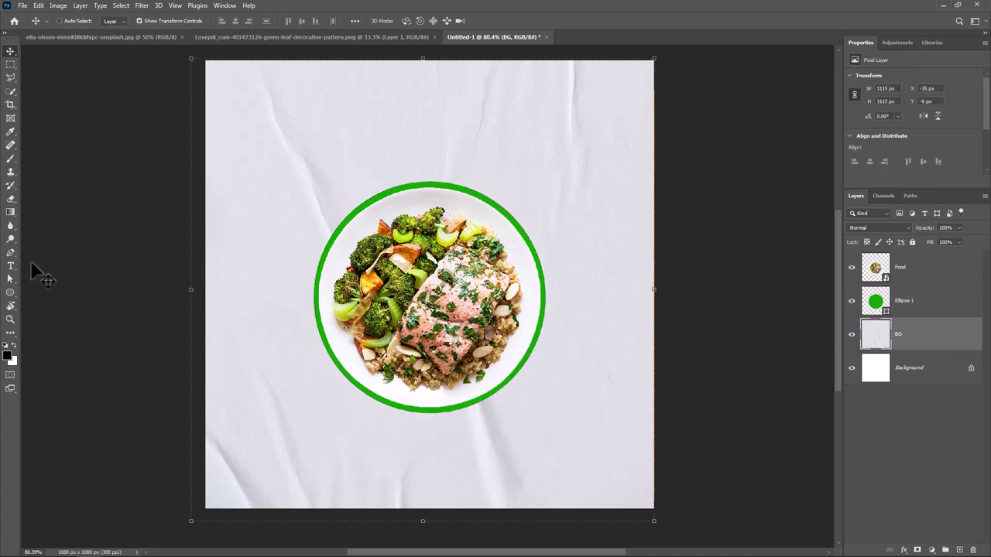
Draw the swoosh outline with the Pen tool in Shape mode, from the ring to the bottom corners.
left_click(10, 253)
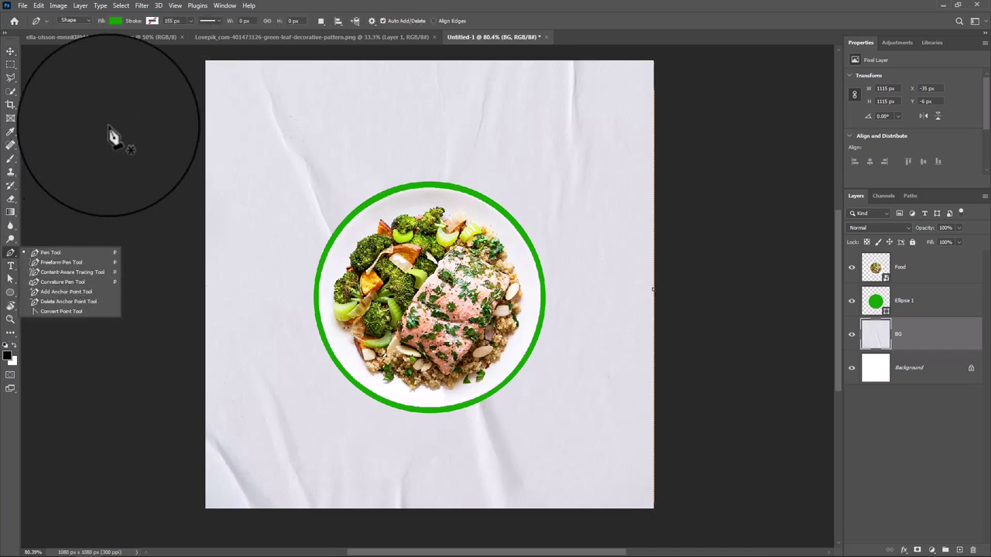
left_click(83, 19)
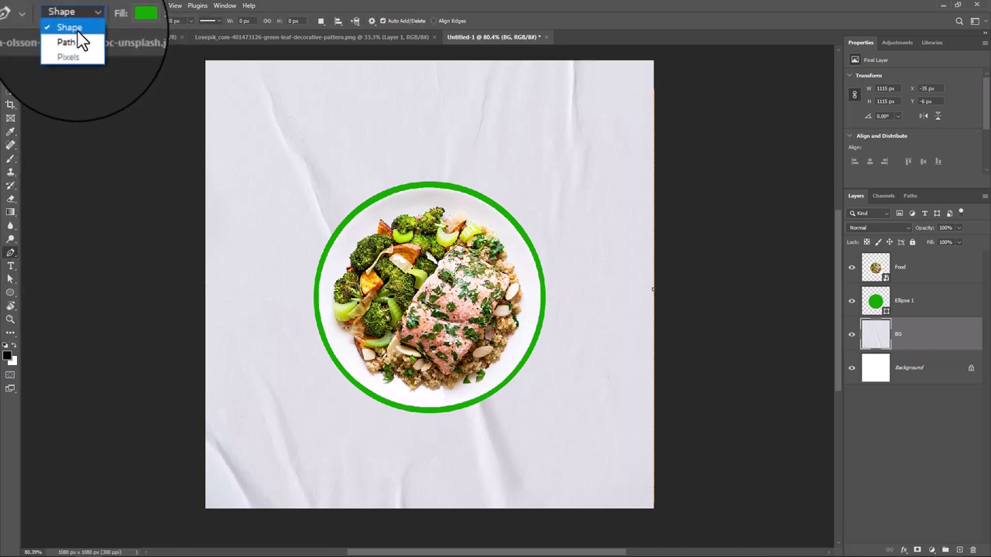
left_click(78, 29)
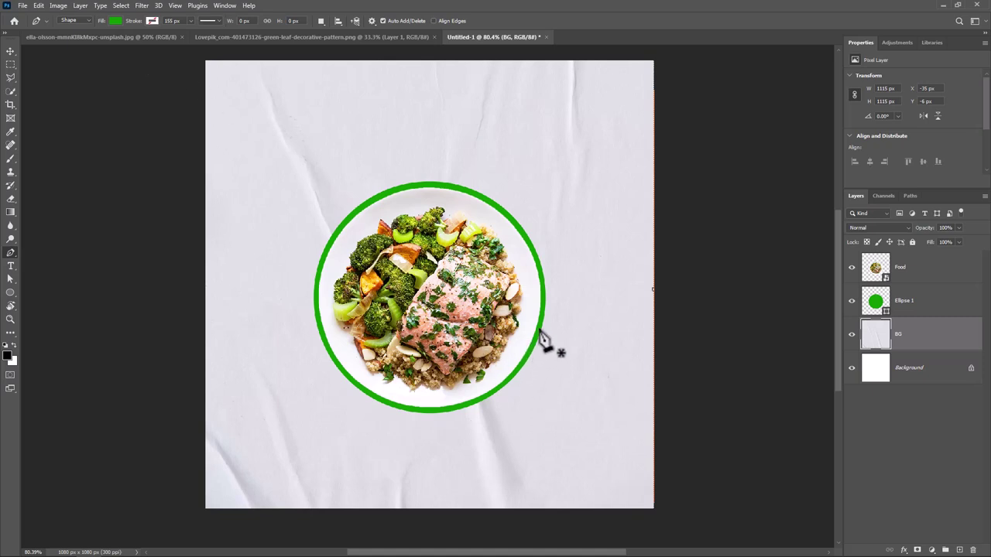
left_click(542, 283)
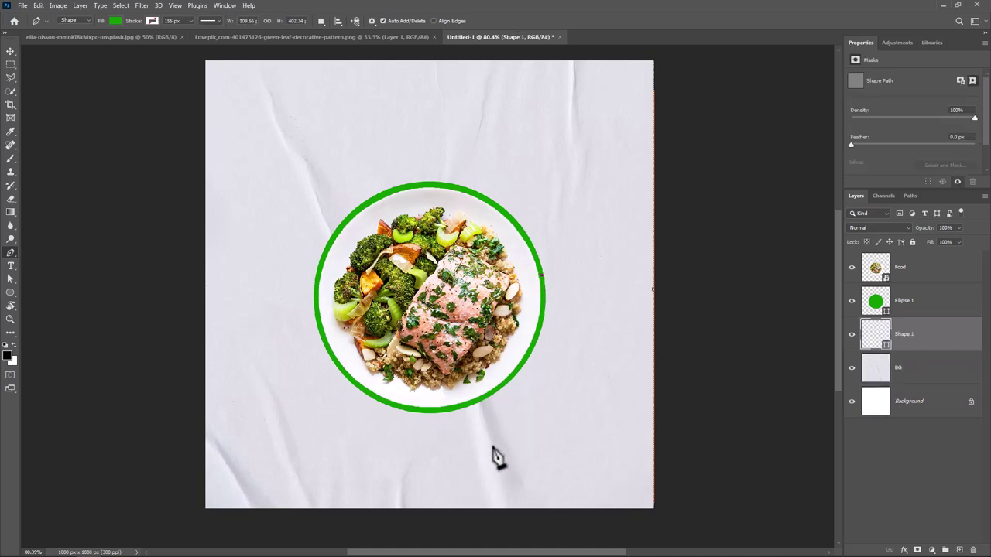
left_click_drag(496, 442, 438, 511)
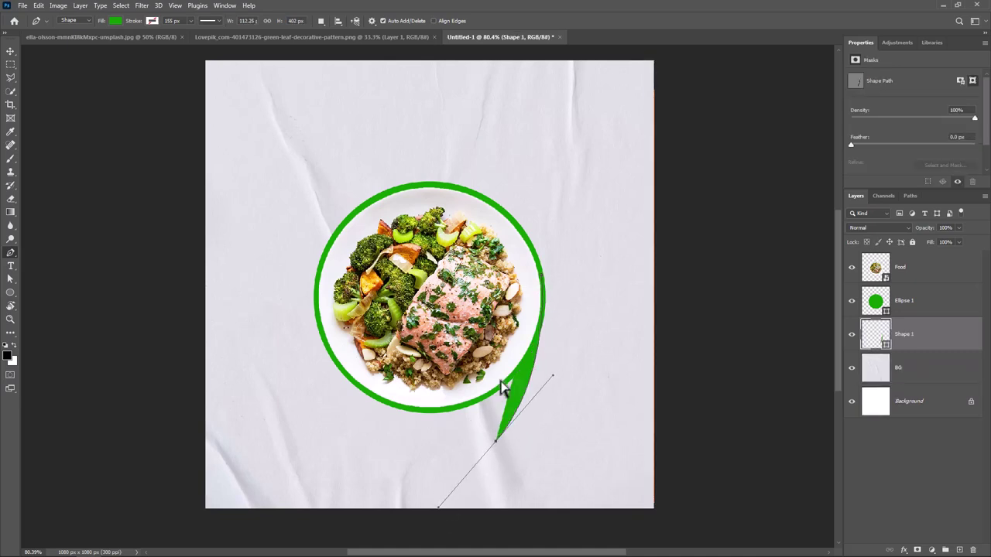
left_click(543, 283)
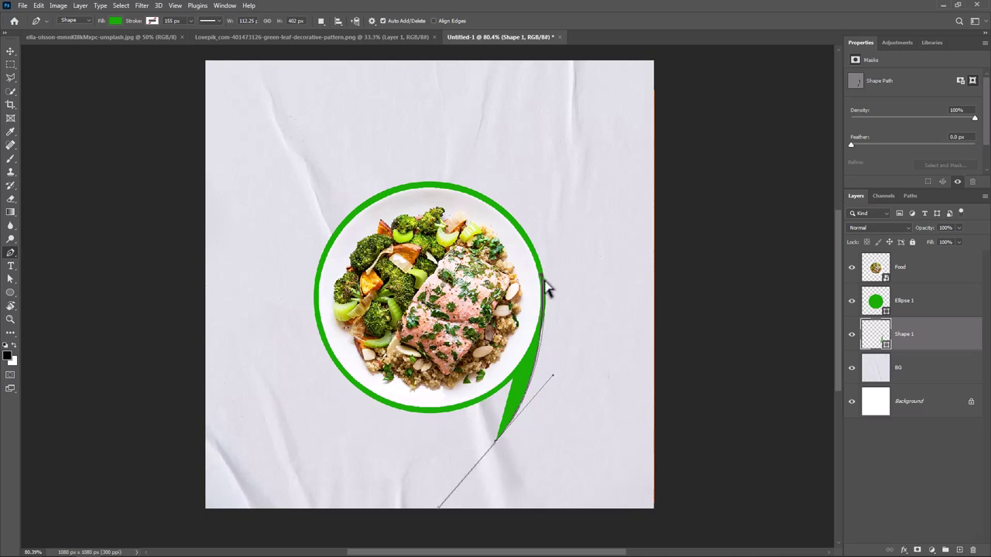
left_click_drag(547, 290, 544, 331)
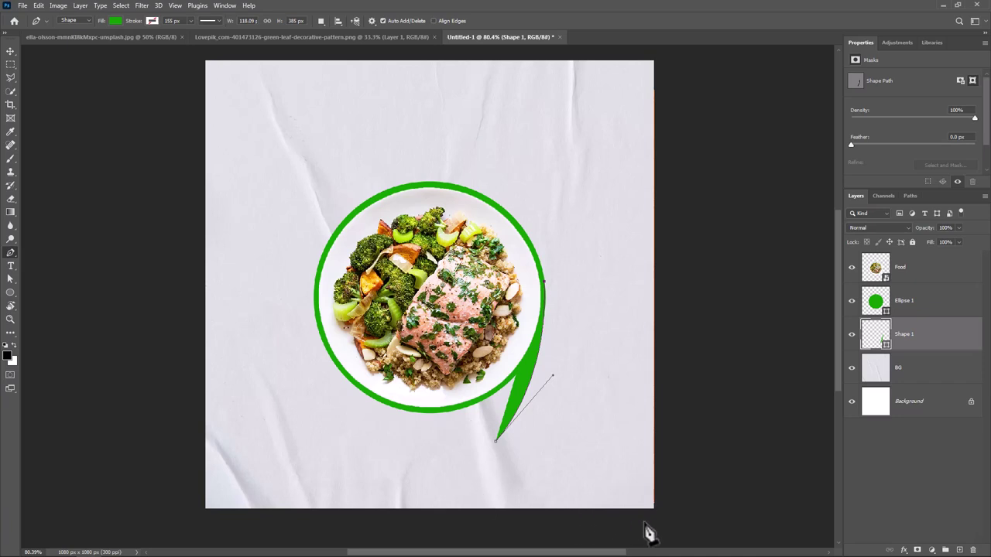
left_click(639, 531)
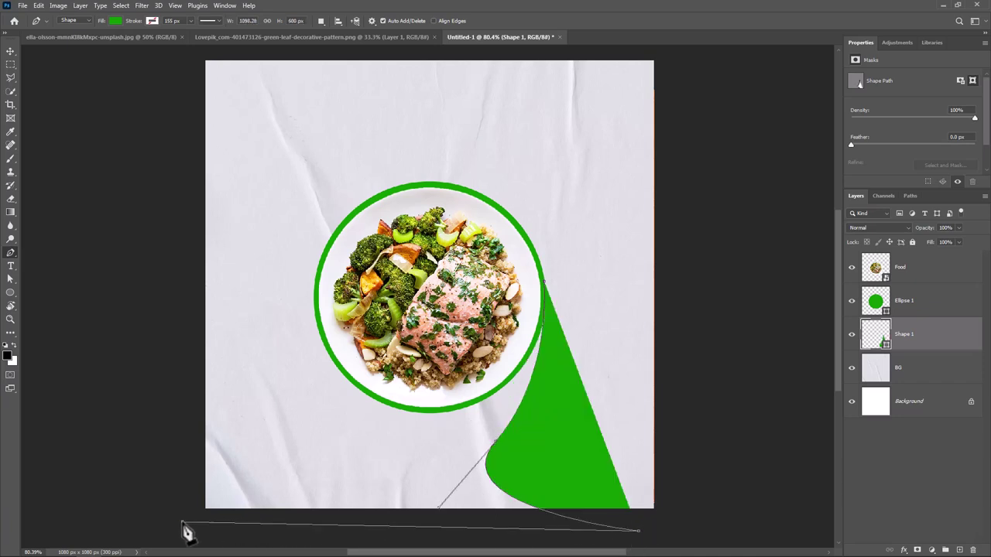
left_click(182, 520)
left_click(179, 491)
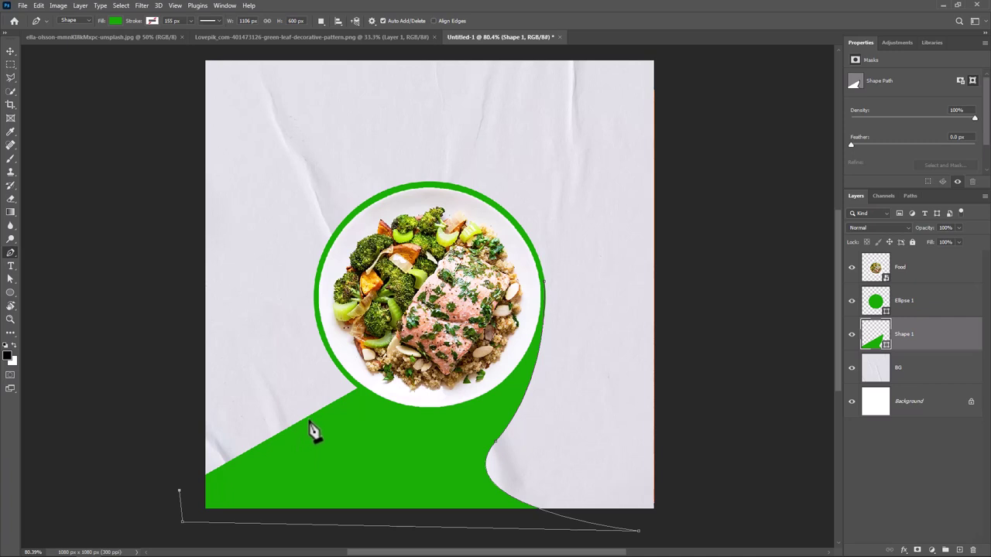
Curve the swoosh's left edge up along the plate's left side.
left_click_drag(300, 401, 325, 347)
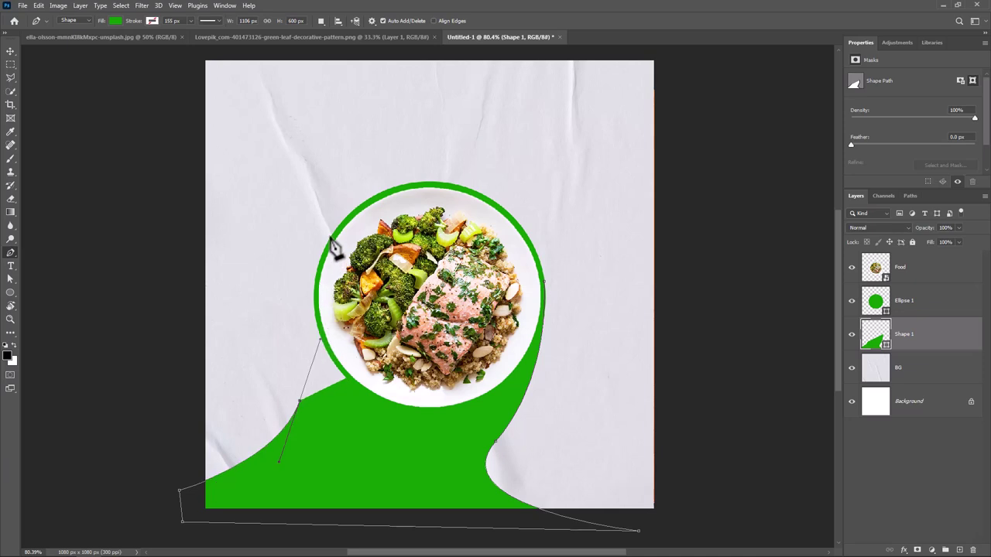
left_click_drag(333, 236, 361, 206)
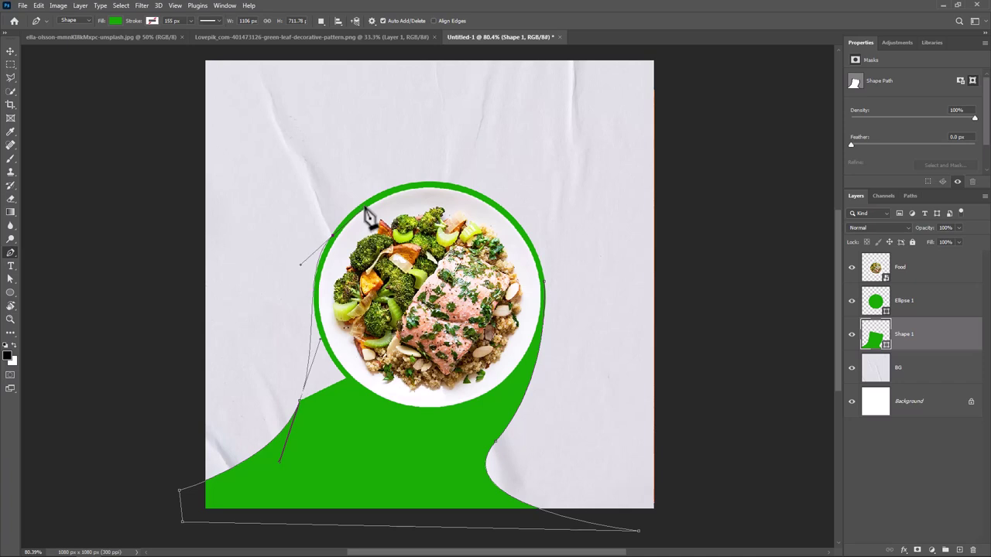
left_click_drag(366, 207, 369, 192)
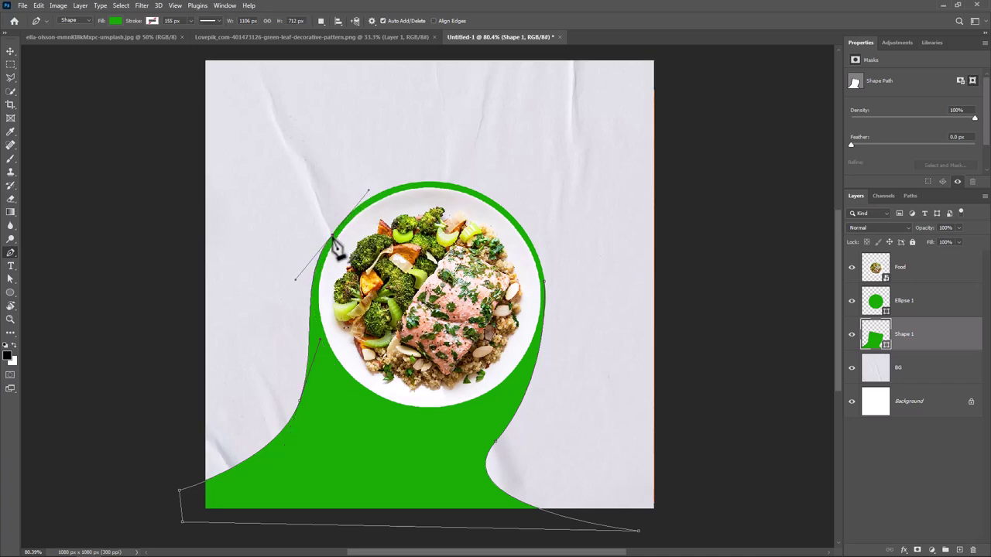
left_click_drag(332, 237, 331, 241)
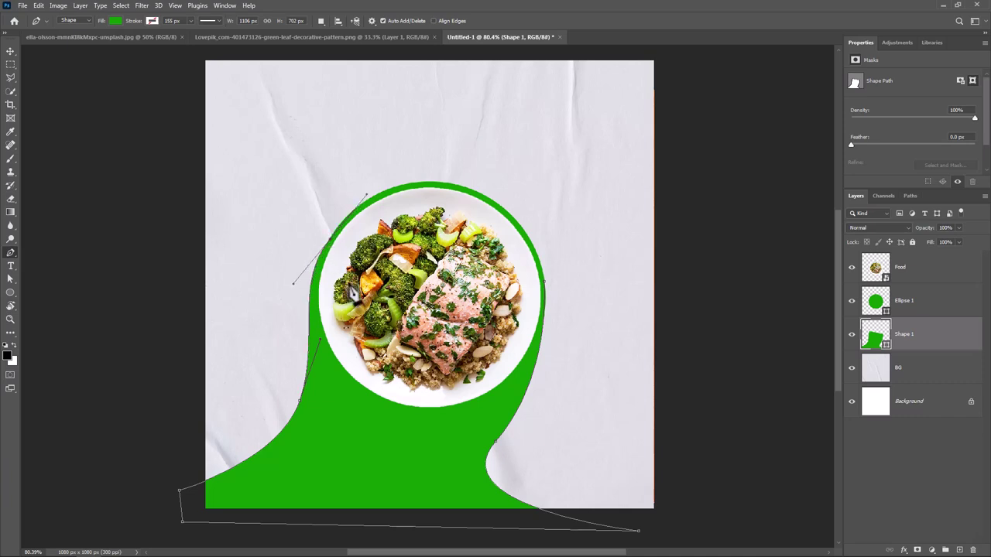
left_click_drag(293, 285, 295, 291)
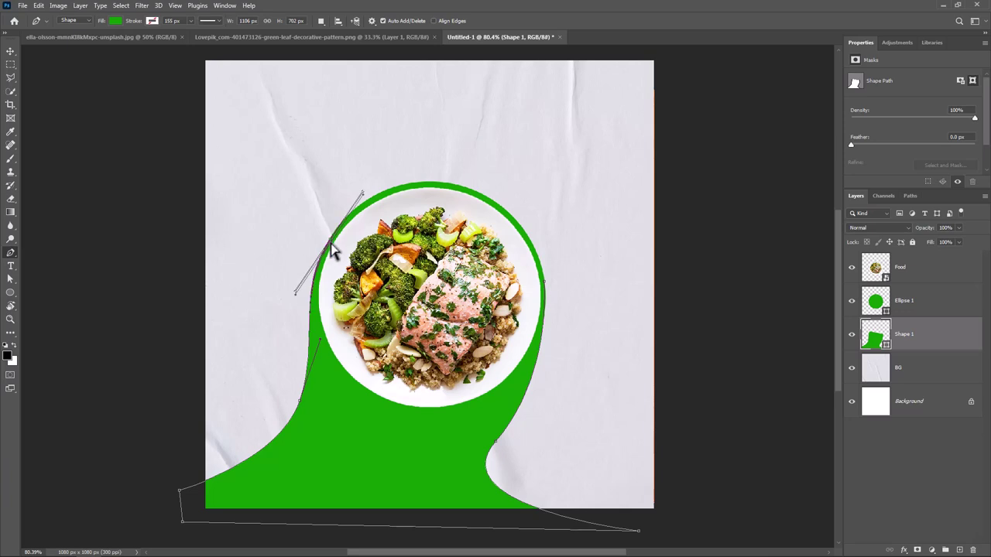
left_click_drag(330, 246, 331, 248)
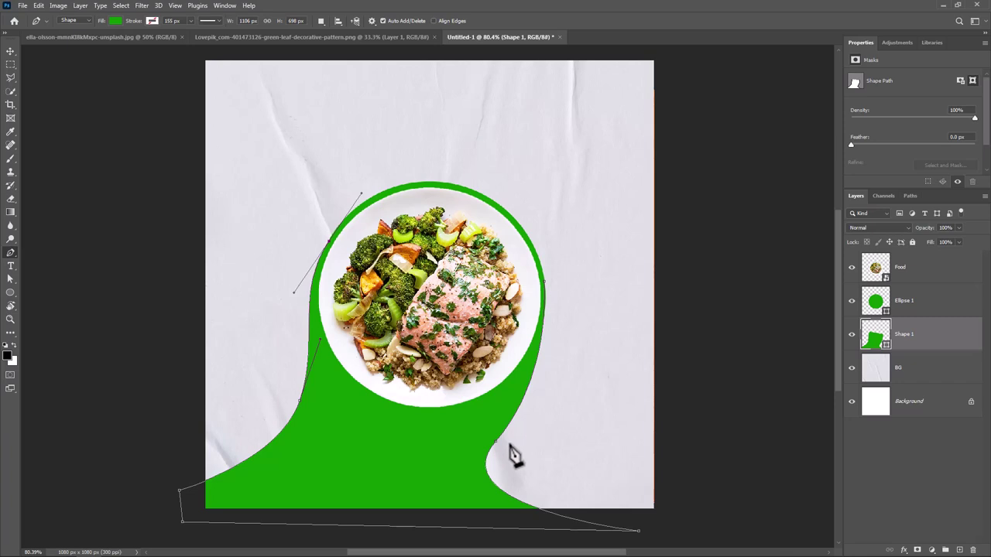
Reshape the swoosh's lower-right curve below the plate.
left_click(496, 446)
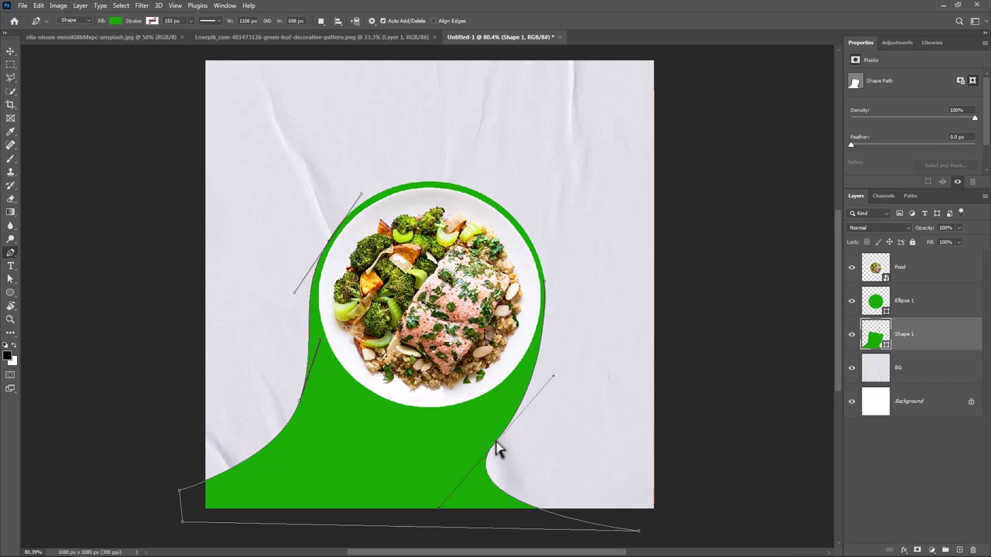
left_click_drag(497, 446, 467, 449)
mouse_move(526, 385)
left_mouse_down()
mouse_move(547, 391)
mouse_move(554, 382)
left_mouse_up()
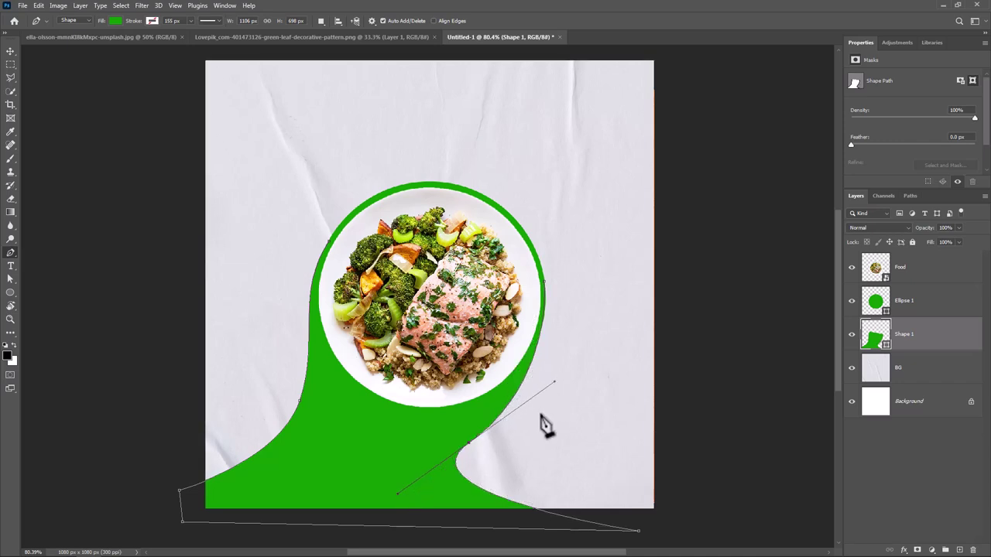
key("ctrl+z")
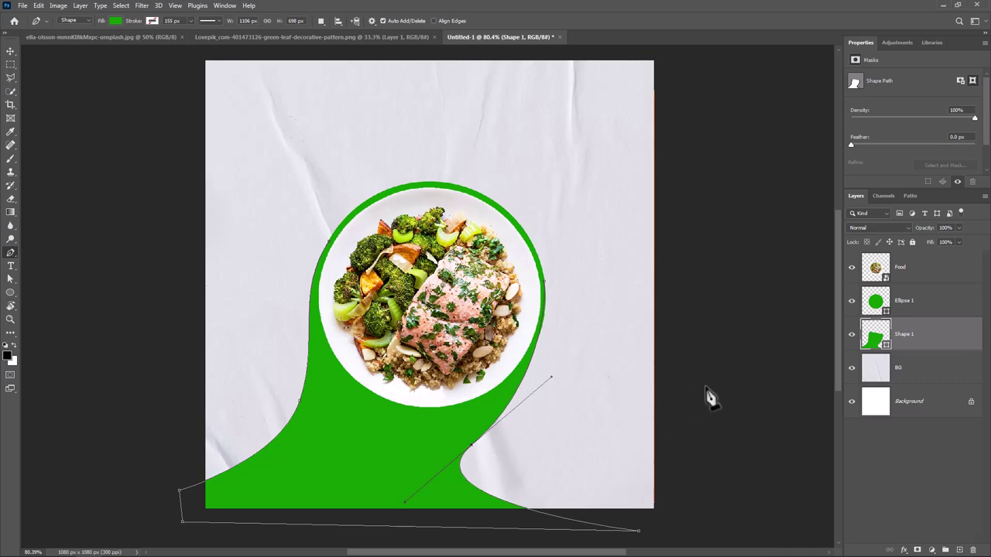
Draw a curved green Shape 2 filling the poster's top-right corner.
left_click(914, 375)
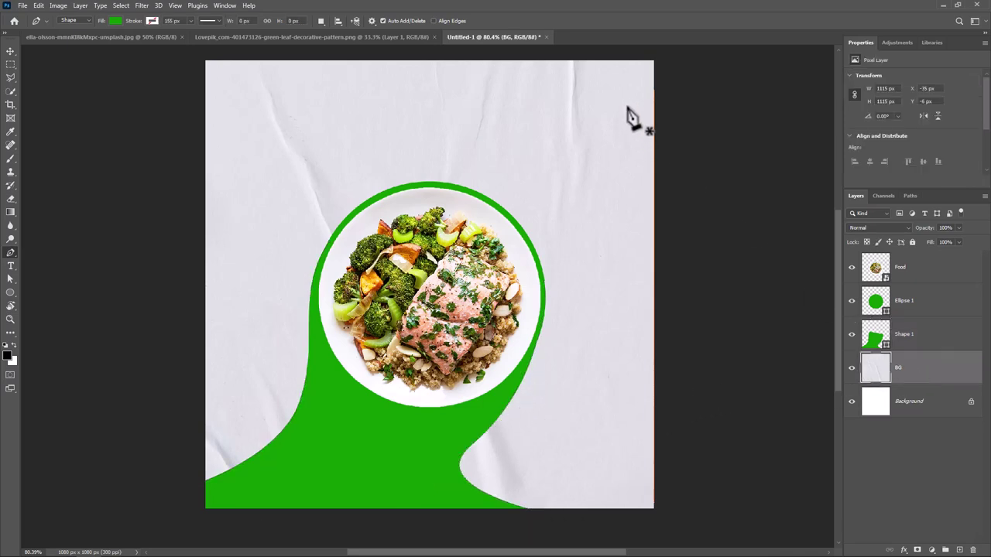
left_click(530, 55)
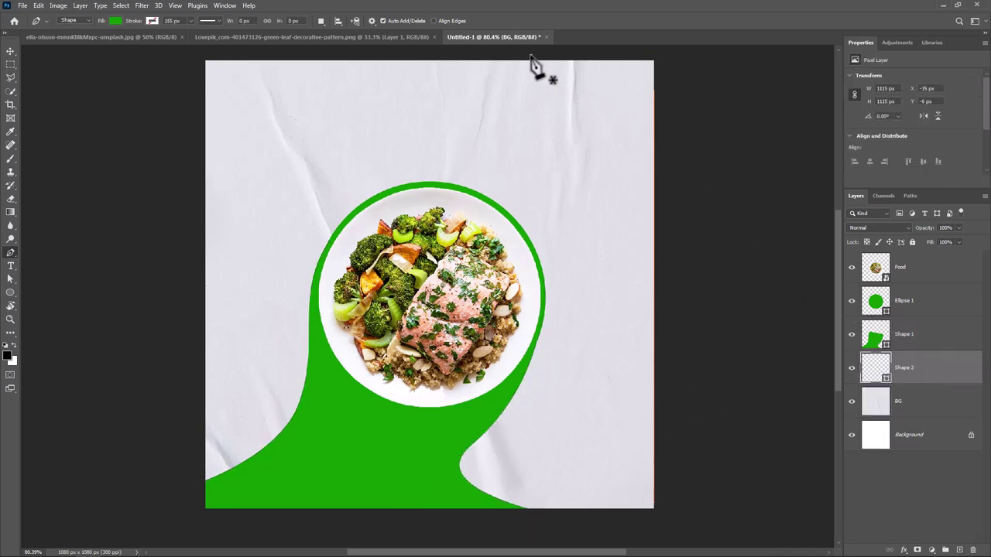
mouse_move(588, 91)
left_mouse_down()
mouse_move(619, 93)
mouse_move(675, 132)
left_mouse_up()
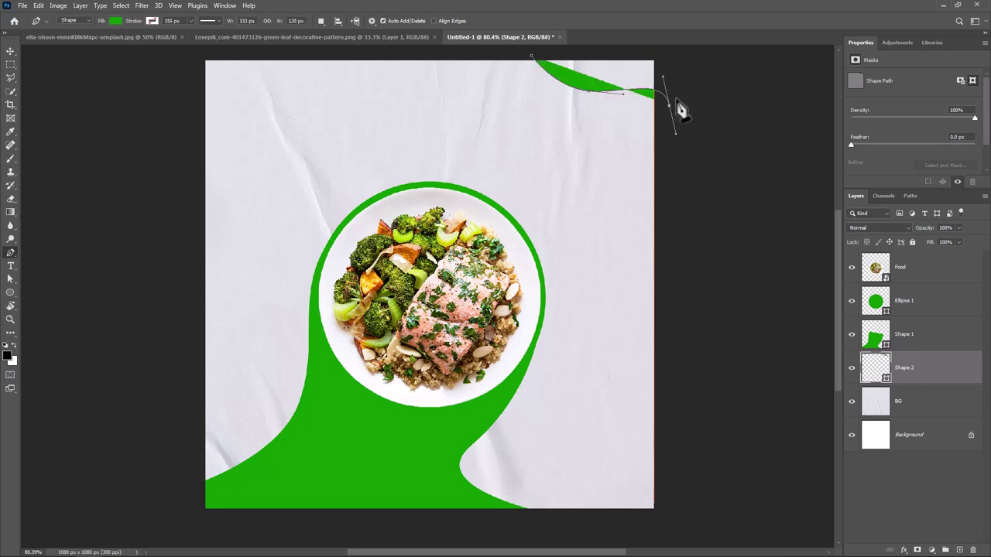
left_click(680, 64)
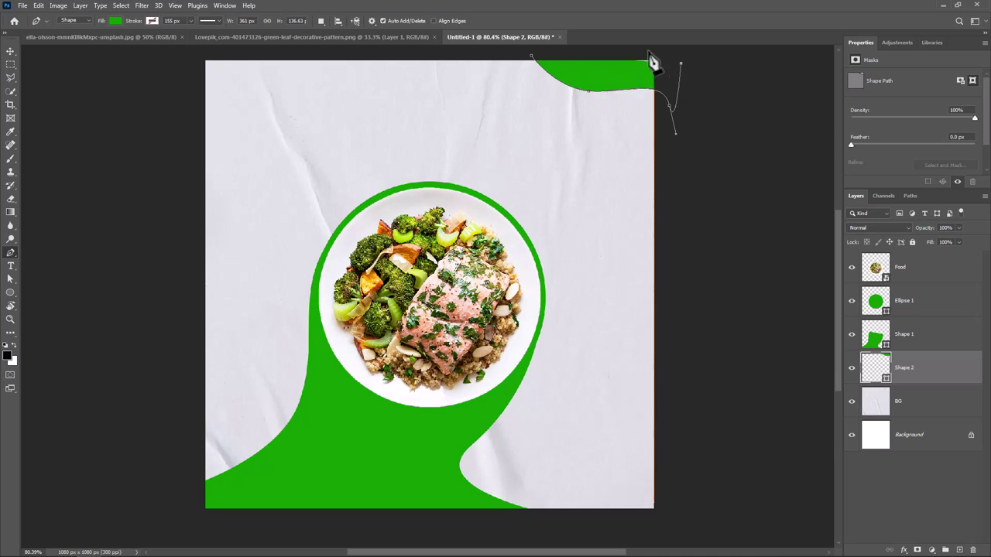
left_click(531, 56)
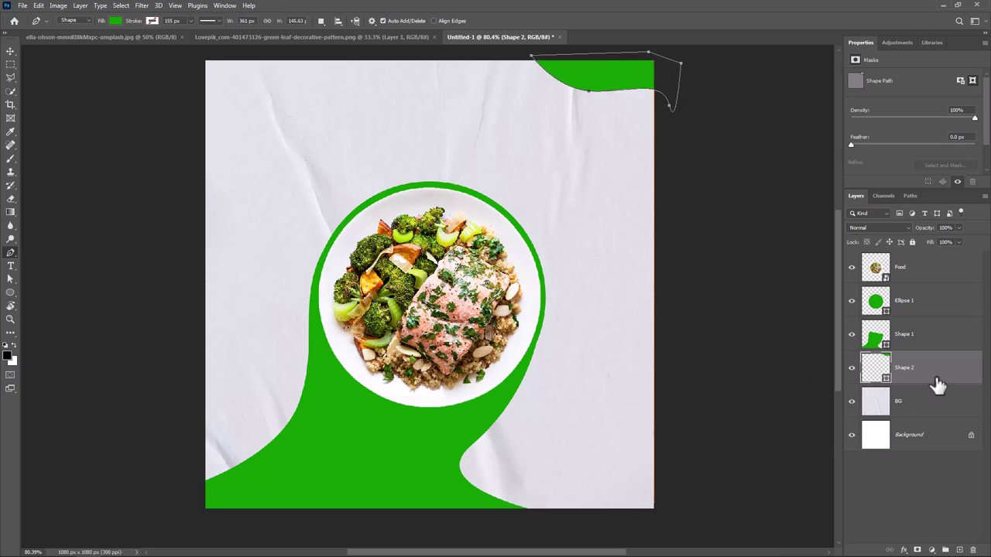
left_click(925, 310, "shift")
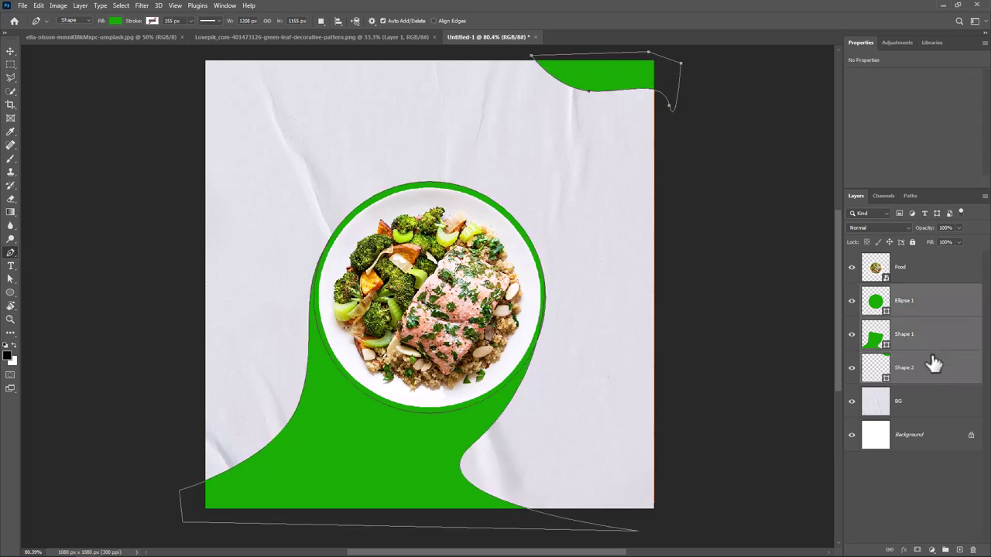
Merge the green shapes into Ellipse 1, set Multiply, and split the Underlying white Blend If slider at 227.
key("ctrl+e")
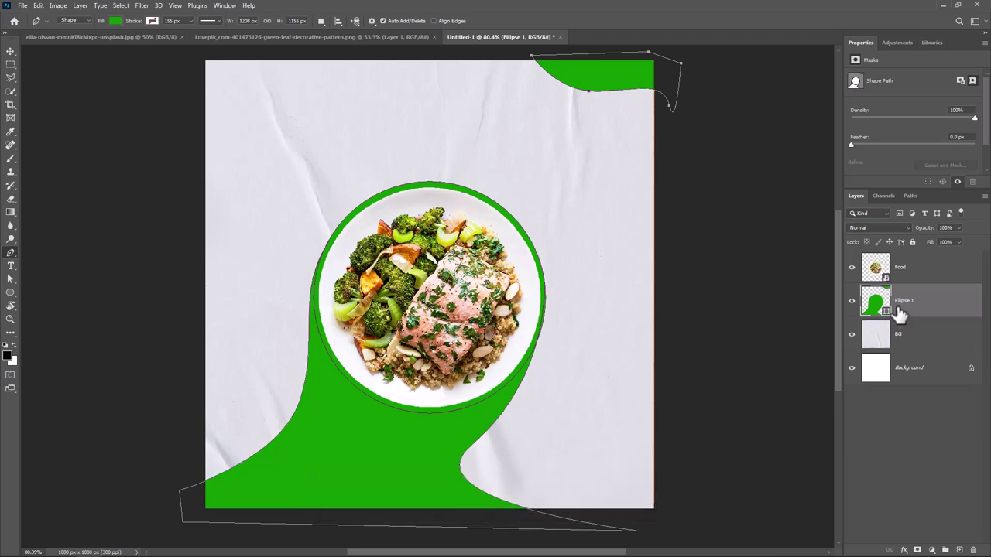
left_click(883, 228)
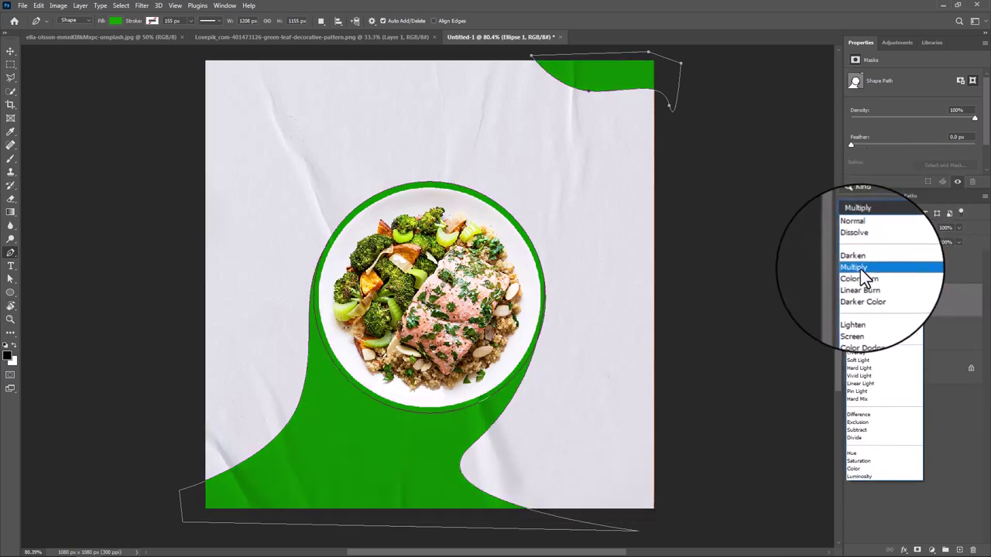
left_click(867, 266)
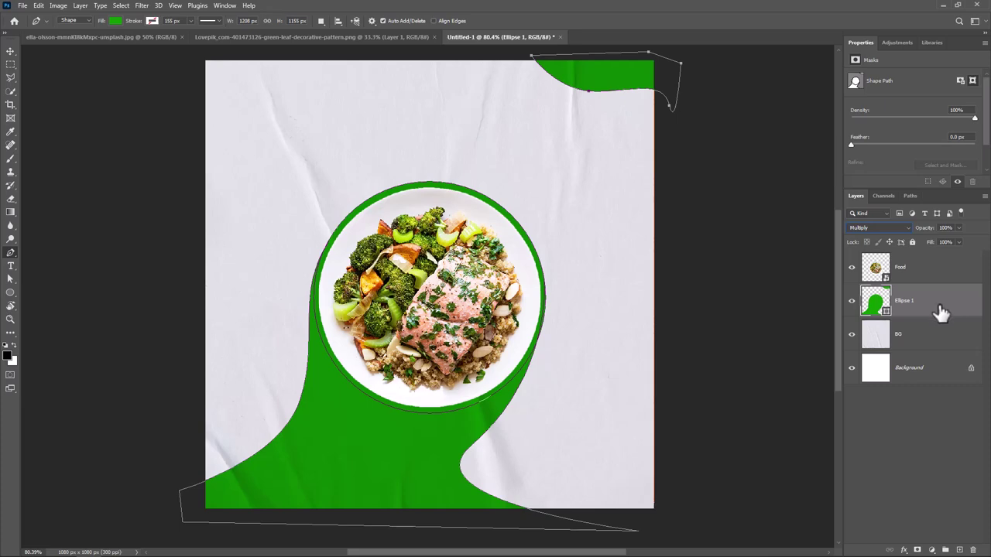
right_click(941, 312)
left_click(824, 120)
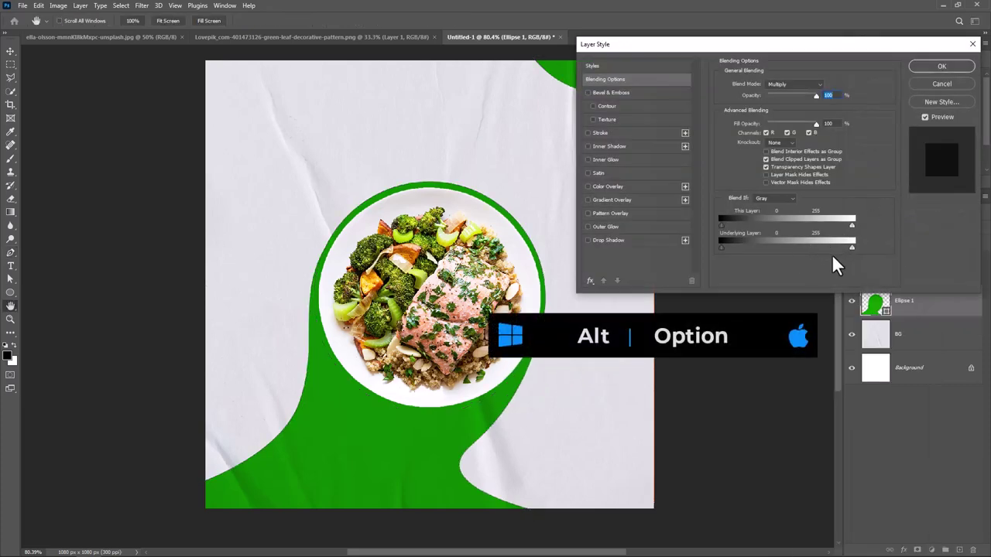
left_click_drag(850, 247, 842, 248)
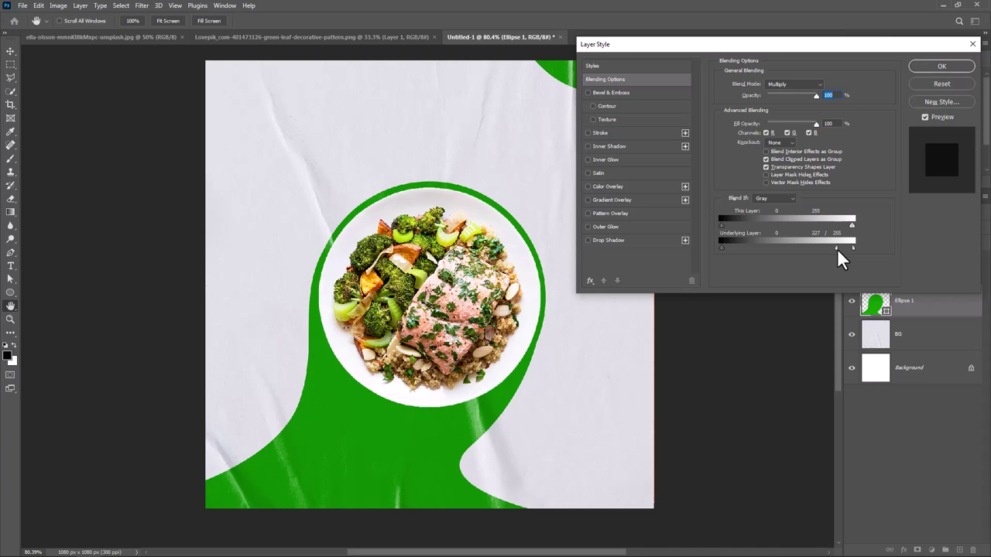
left_click(940, 66)
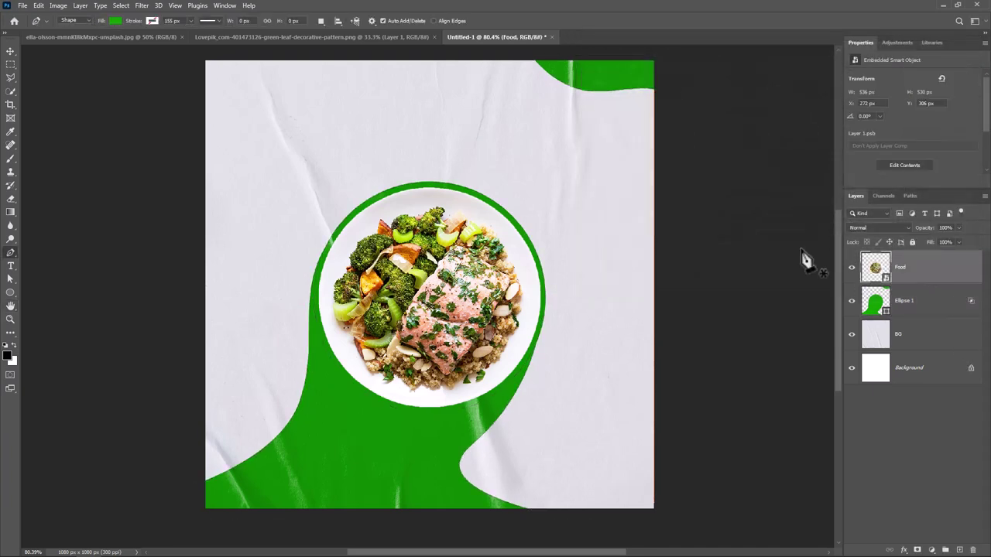
Convert the leaf image's layer to a smart object named Leaf.
left_click(277, 39)
key("v")
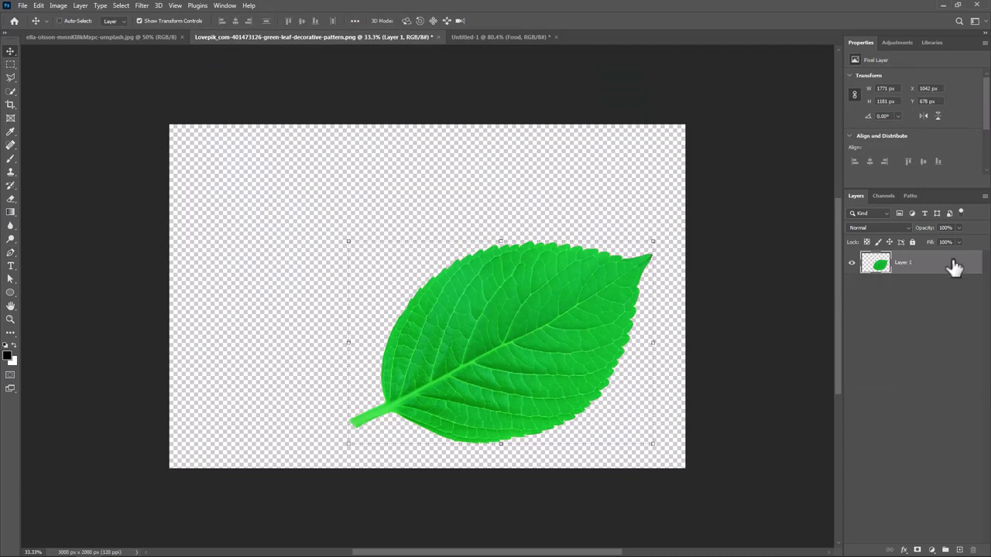
right_click(952, 265)
left_click(856, 261)
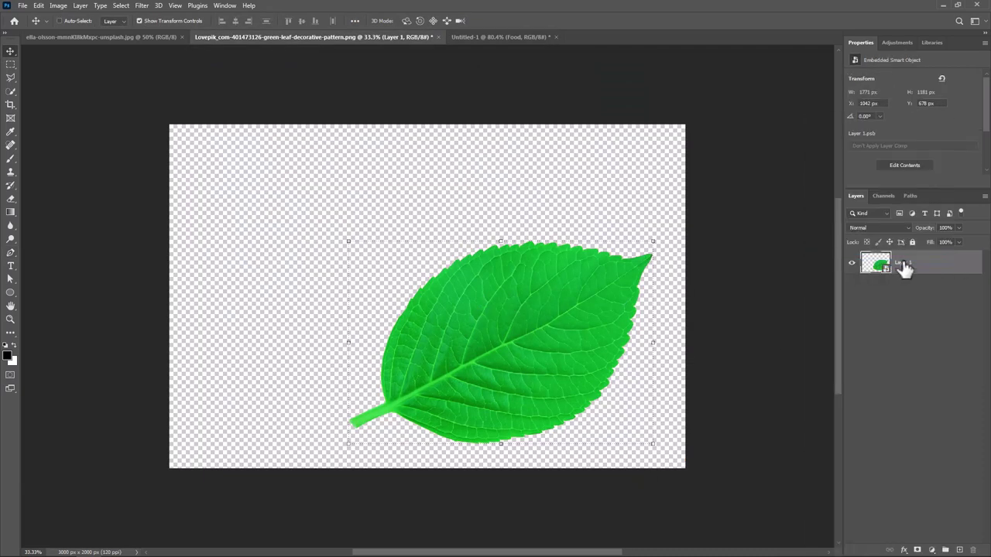
double_click(903, 264)
type("Leaf")
key("Return")
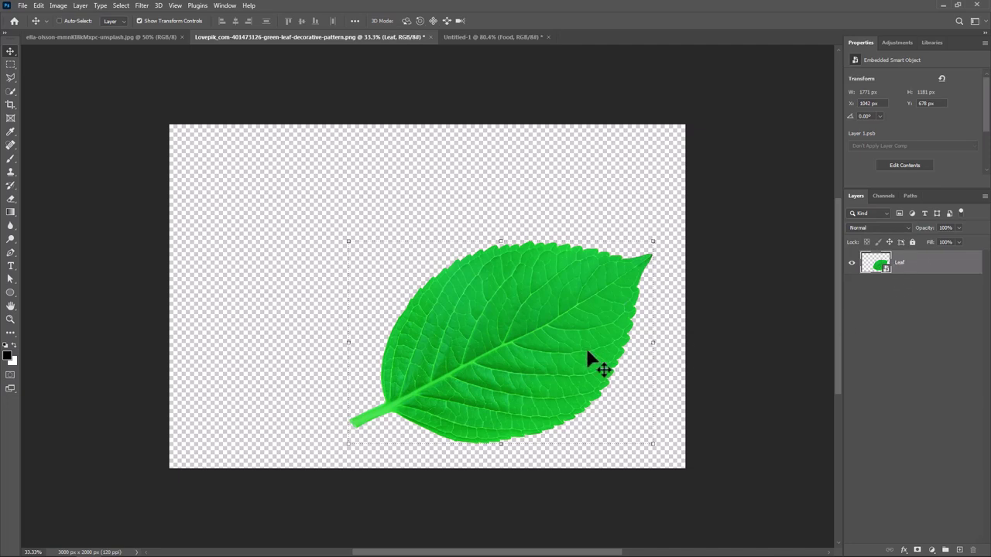
Drag Leaf into the poster and shrink it to 93 × 62 px above-right of the plate.
left_click_drag(587, 353, 410, 270)
mouse_move(776, 509)
left_mouse_down()
mouse_move(353, 221)
mouse_move(575, 194)
mouse_move(546, 133)
mouse_move(597, 163)
left_mouse_up()
mouse_move(619, 195)
left_mouse_down()
mouse_move(596, 213)
mouse_move(579, 195)
left_mouse_up()
key("Return")
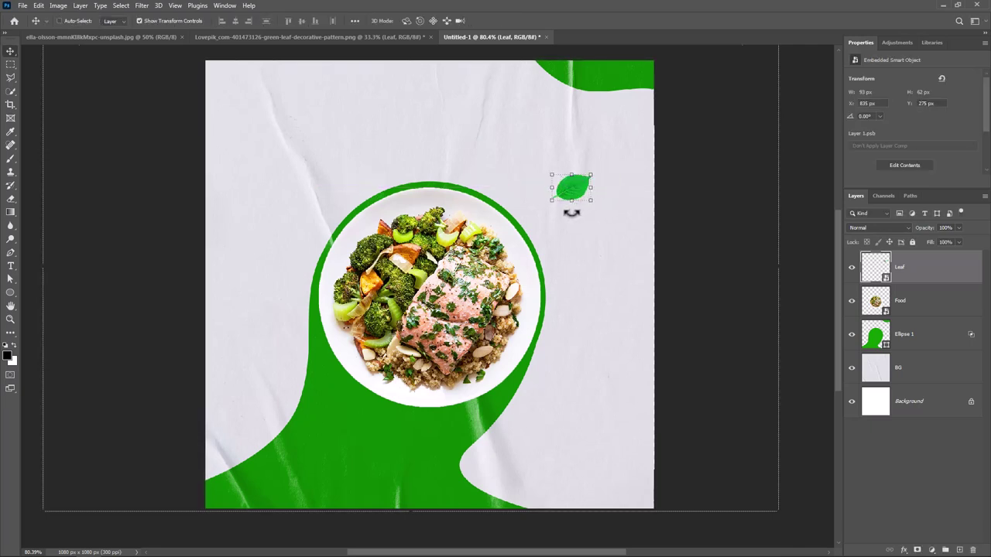
Add a Multiply drop shadow to Leaf at 50% opacity, 12 px distance, 9 px size.
left_click(902, 550)
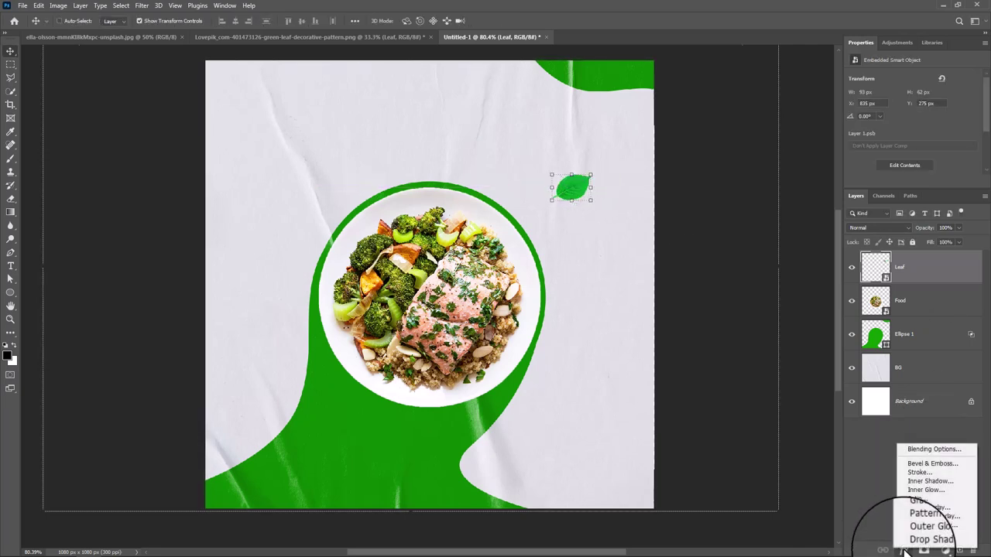
left_click(914, 541)
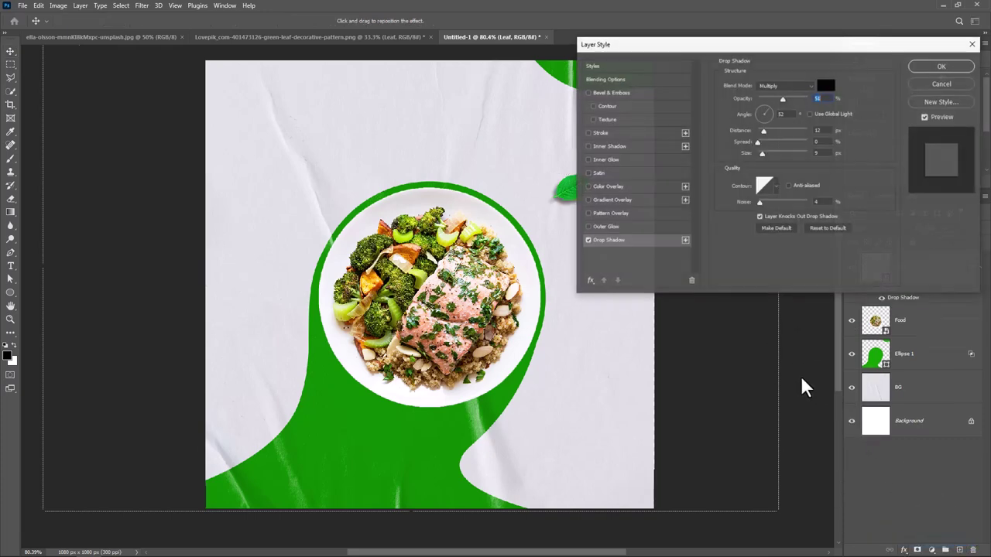
mouse_move(702, 47)
left_mouse_down()
mouse_move(689, 54)
mouse_move(703, 56)
left_mouse_up()
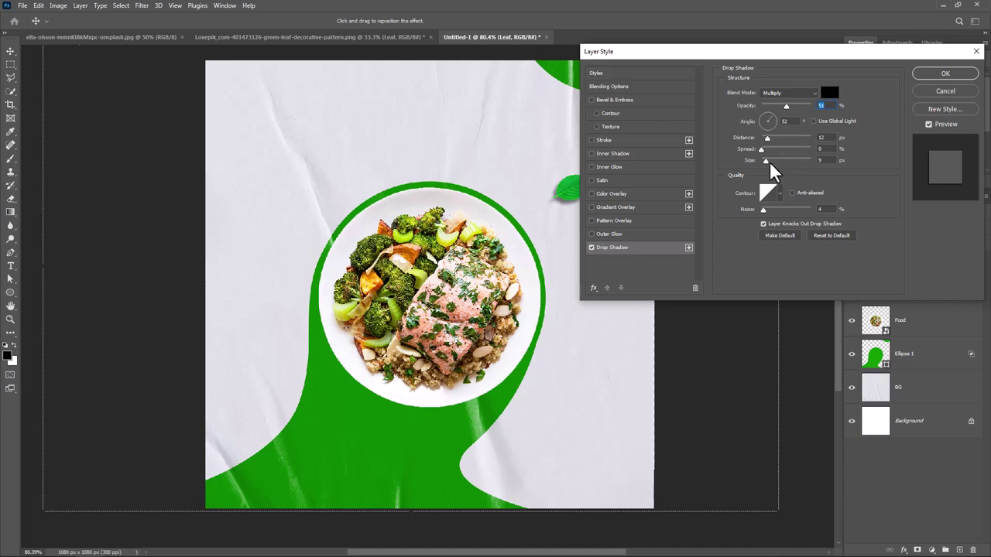
left_click_drag(786, 106, 778, 105)
left_click(786, 106)
left_click(945, 74)
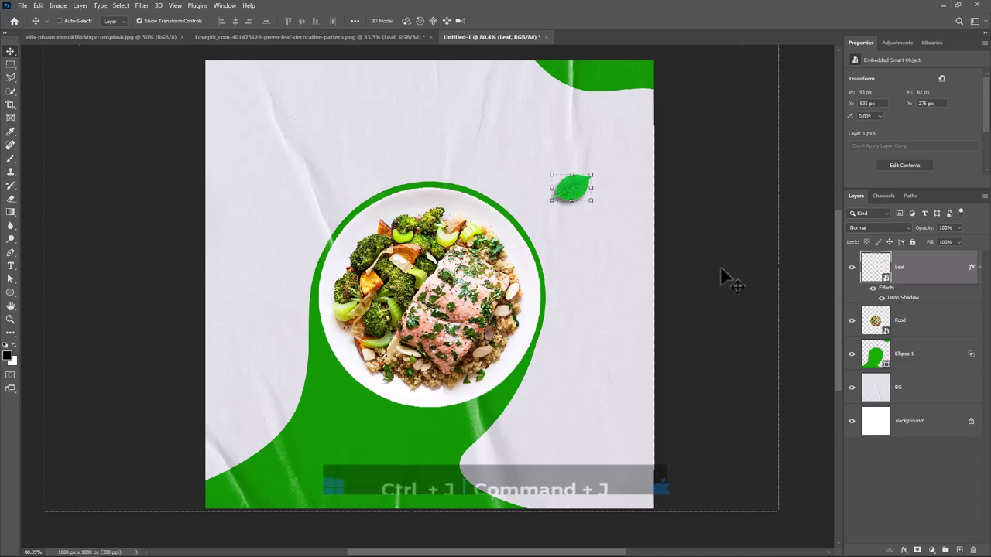
Duplicate the leaf, flip it vertically, and place it left of the plate.
key("ctrl+j")
left_click_drag(573, 198, 304, 341)
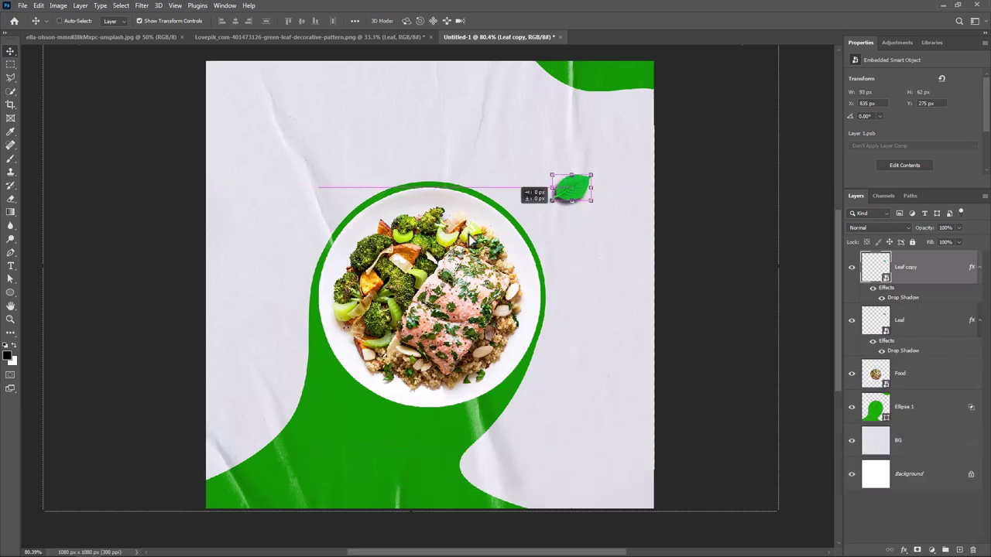
key("ctrl+t")
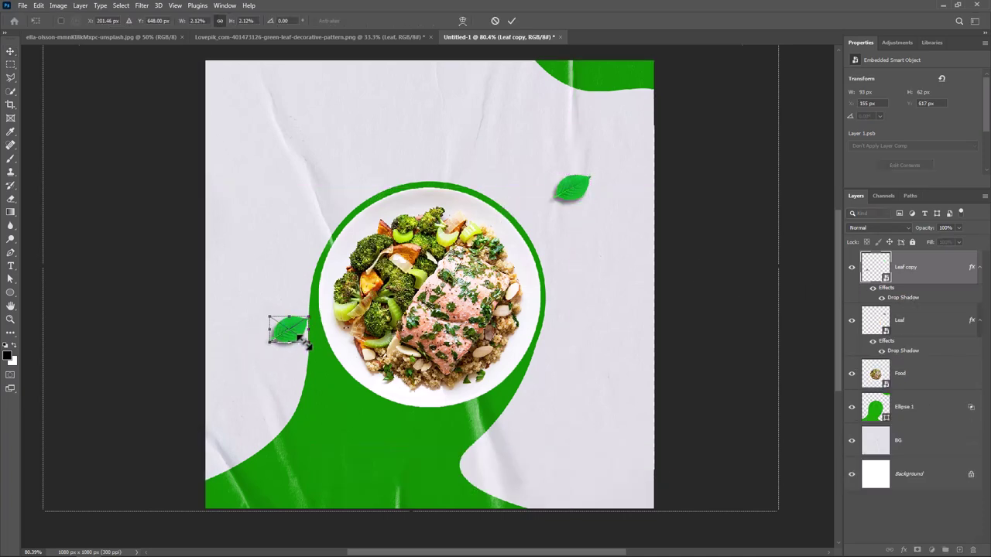
right_click(302, 332)
left_click(349, 527)
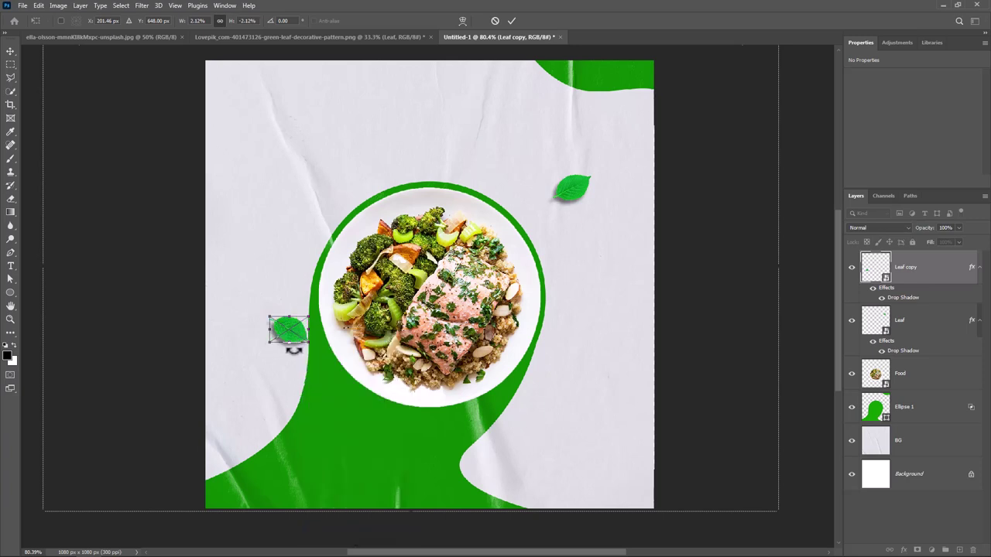
mouse_move(300, 338)
left_mouse_down()
mouse_move(297, 376)
mouse_move(222, 337)
left_mouse_up()
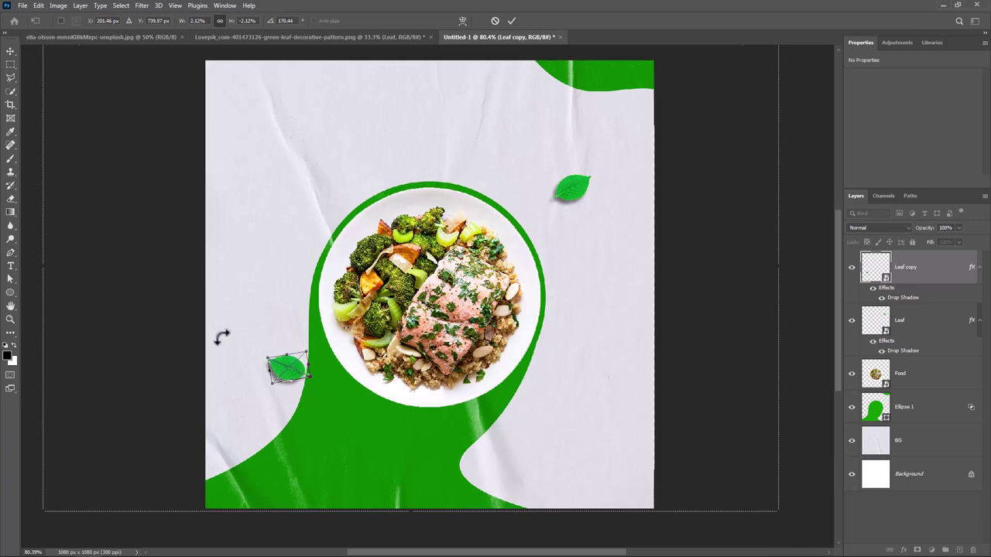
left_click_drag(288, 368, 284, 388)
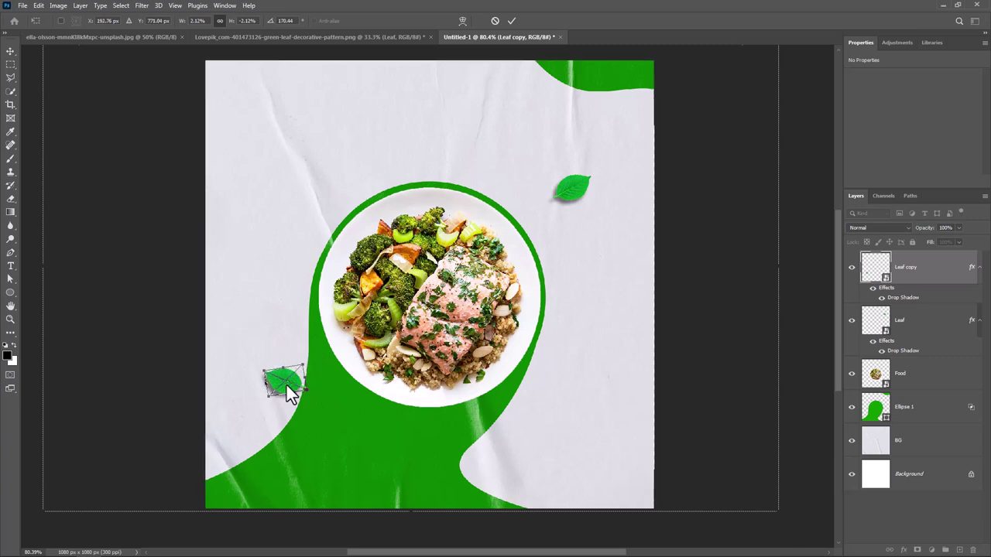
key("Return")
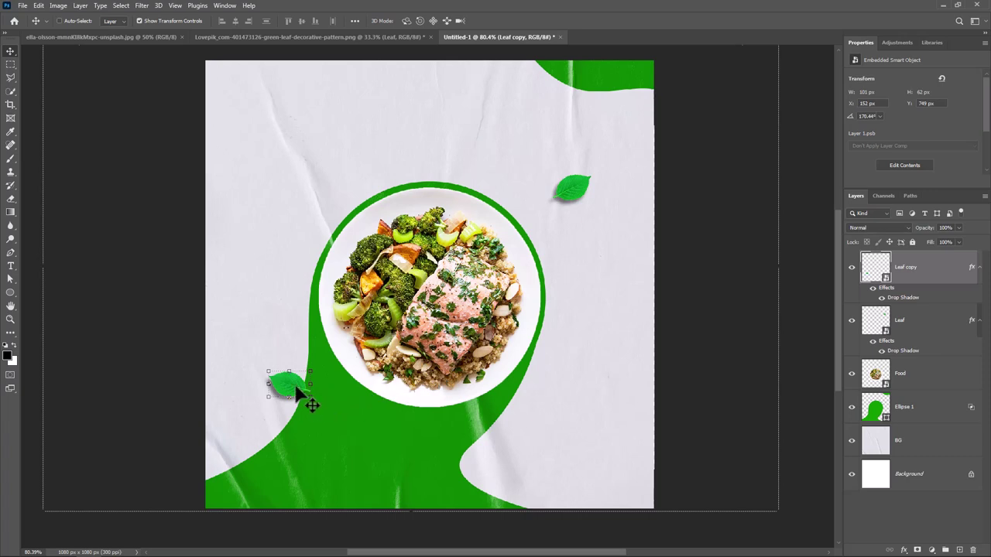
Place a leaf copy at the lower right and add a rotated third leaf beside it.
mouse_move(301, 394)
left_mouse_down()
mouse_move(577, 464)
mouse_move(542, 447)
left_mouse_up()
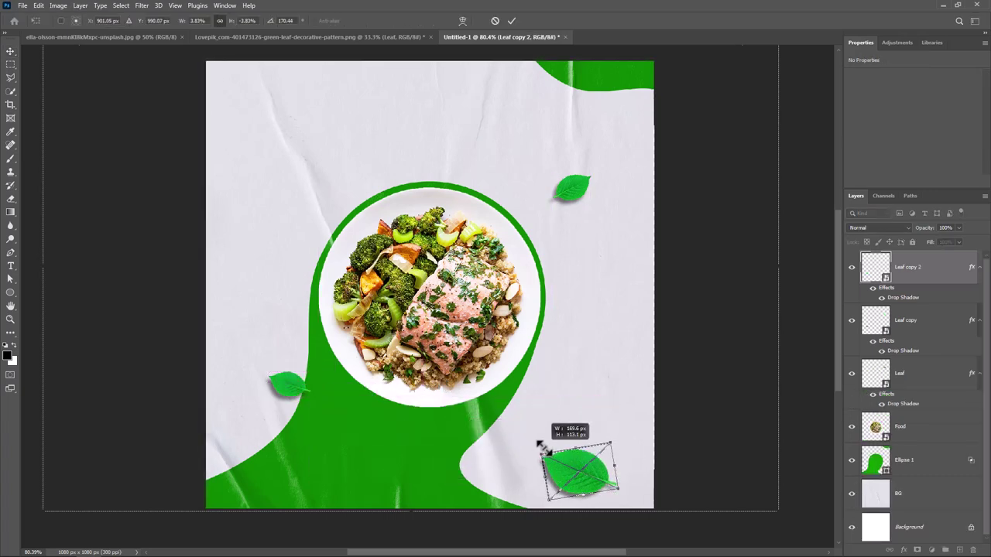
key("Return")
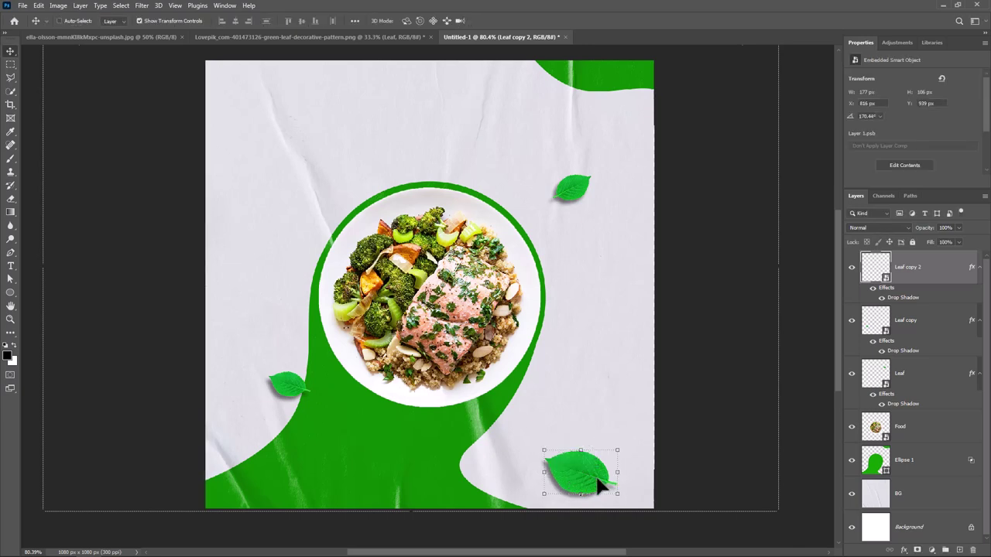
key("ctrl+j")
key("ctrl+t")
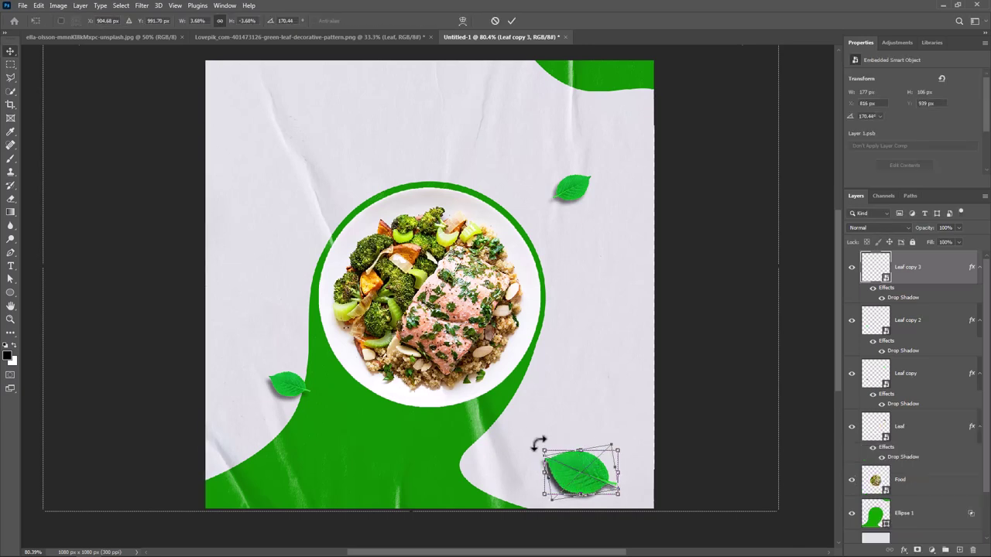
mouse_move(538, 441)
left_mouse_down()
mouse_move(569, 428)
mouse_move(565, 436)
left_mouse_up()
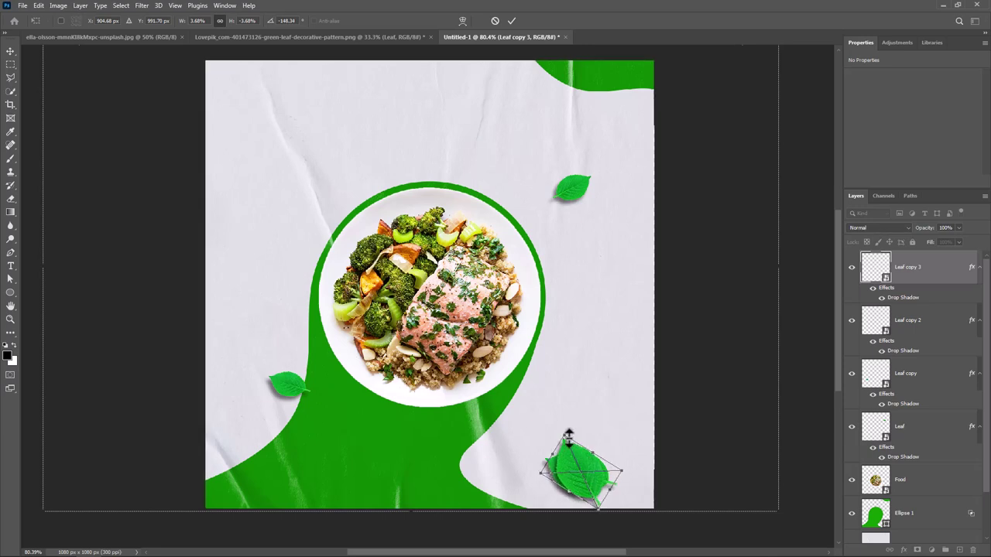
left_click_drag(602, 501, 619, 486)
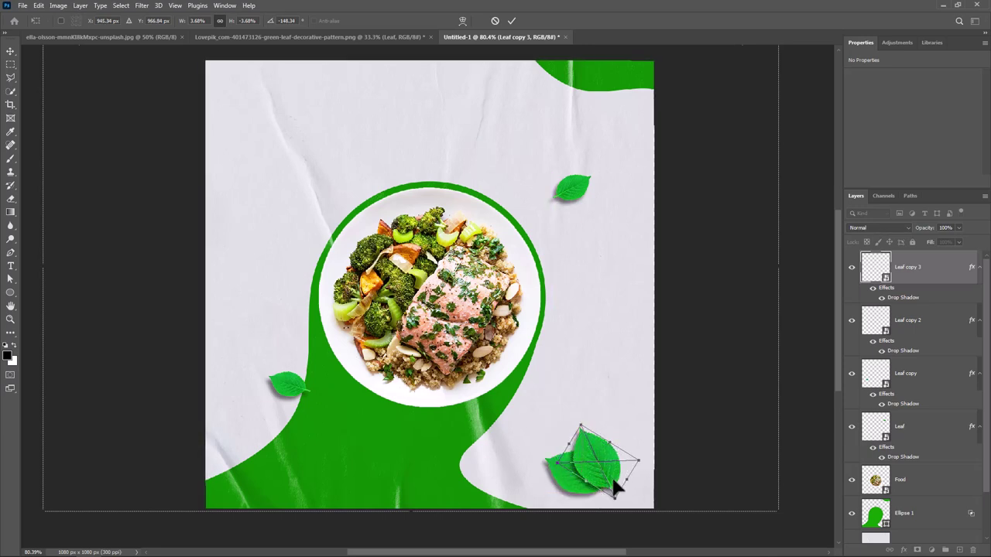
key("Return")
Combine the two lower-right leaves into a Leaf copy 2 smart object in the bottom-right corner.
left_click_drag(929, 282, 936, 349)
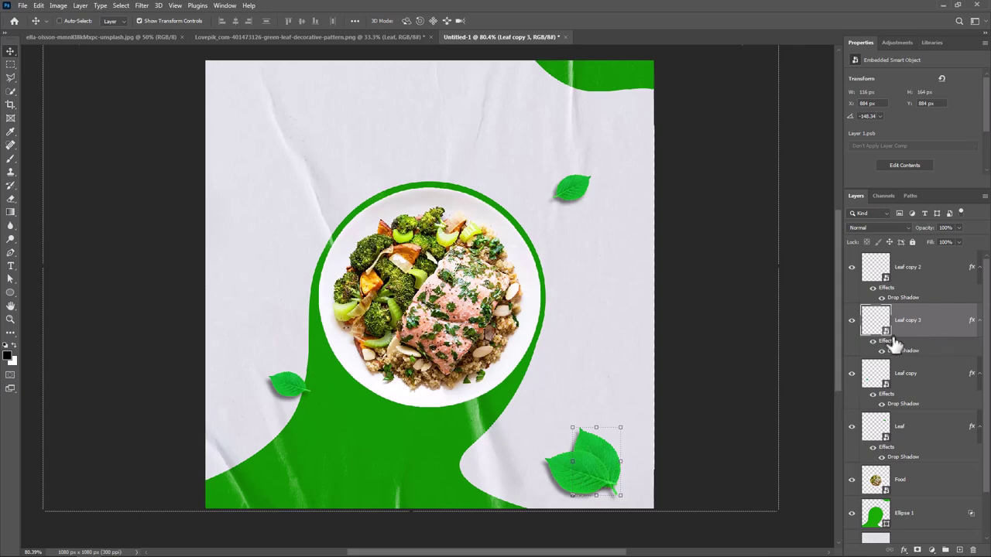
left_click(916, 275, "shift")
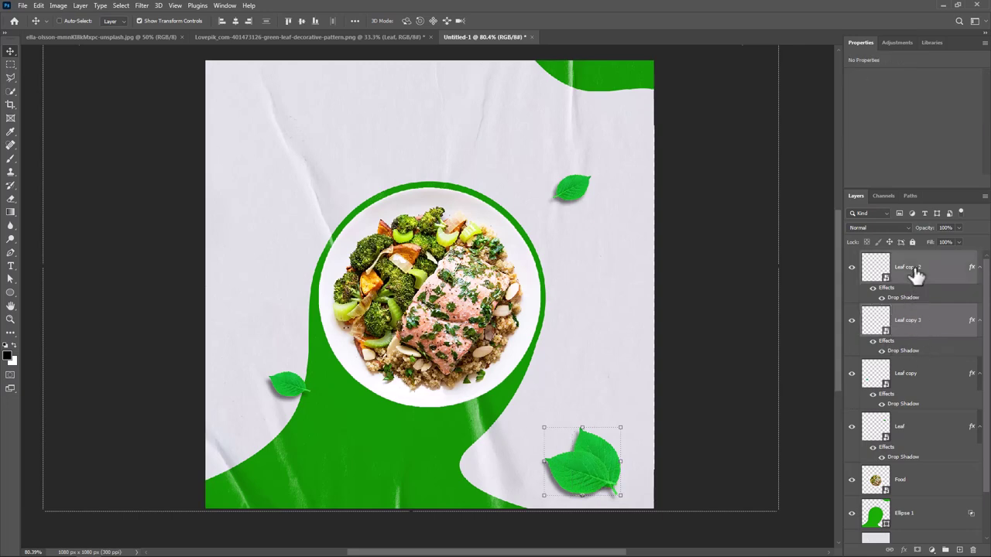
right_click(926, 286)
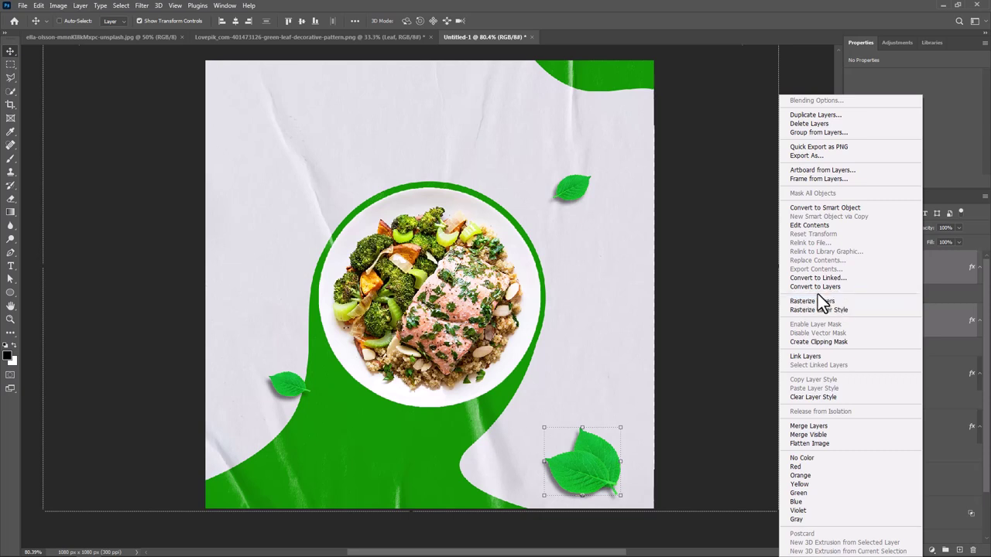
left_click(807, 209)
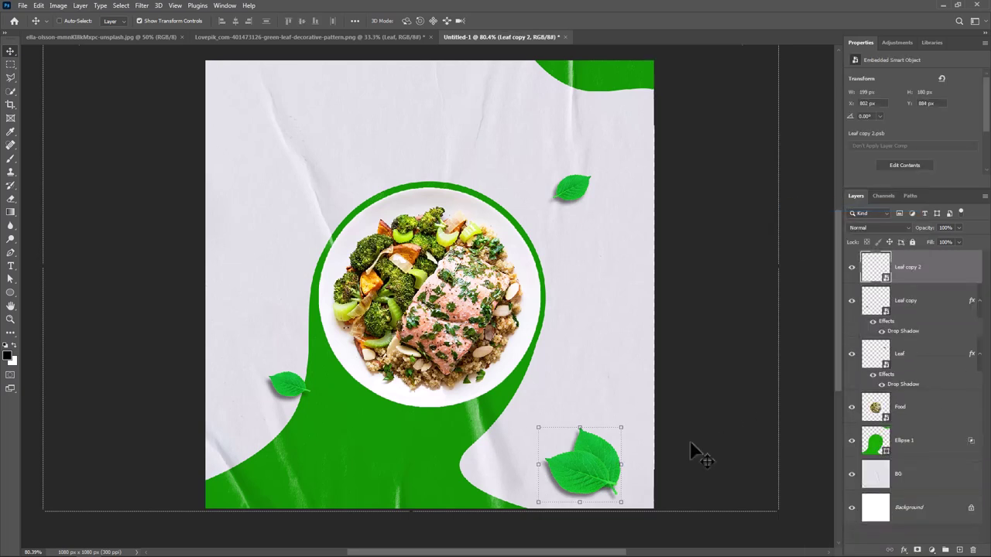
left_click_drag(603, 487, 654, 511)
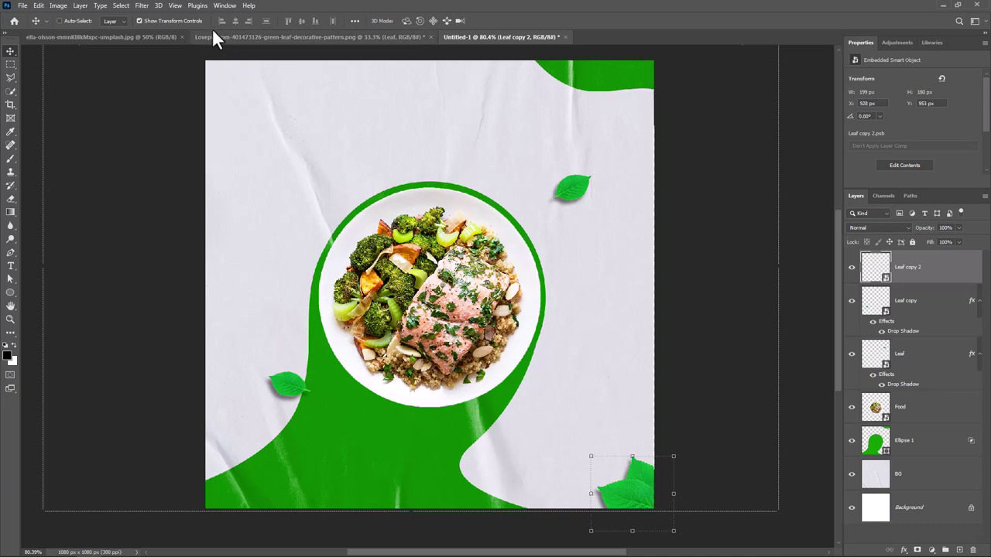
left_click(142, 7)
mouse_move(167, 137)
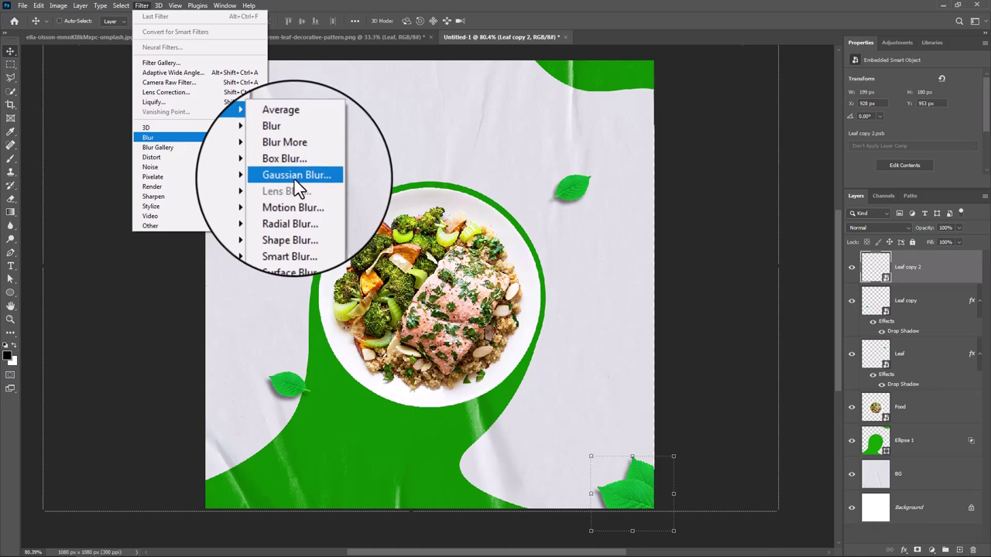
Apply a 4.2 px Gaussian Blur to the bottom-right leaf.
left_click(294, 177)
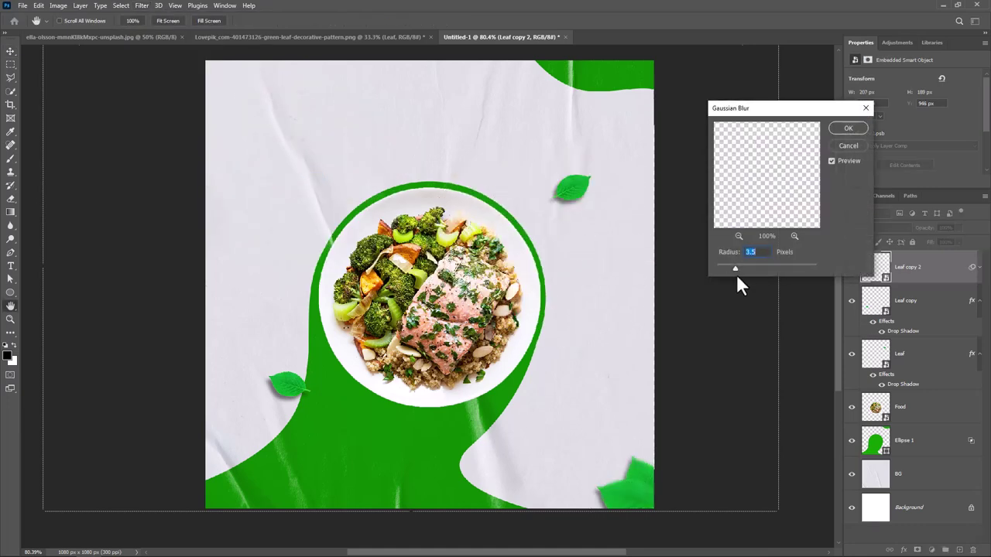
left_click_drag(742, 271, 739, 269)
left_click(844, 129)
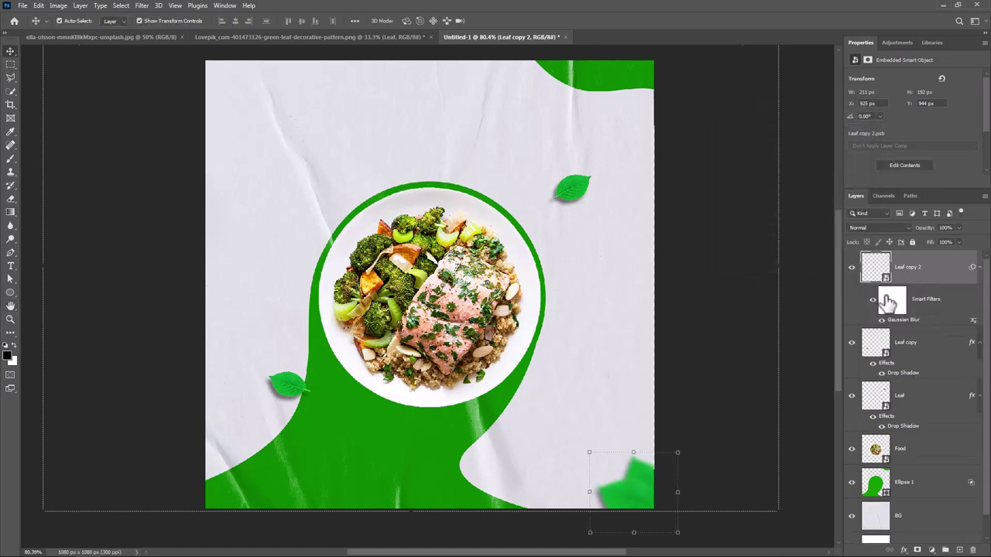
Place a flipped leaf copy, rotated about -79°, off the top-left corner; select all leaves.
key("ctrl+j")
left_click_drag(643, 487, 279, 112)
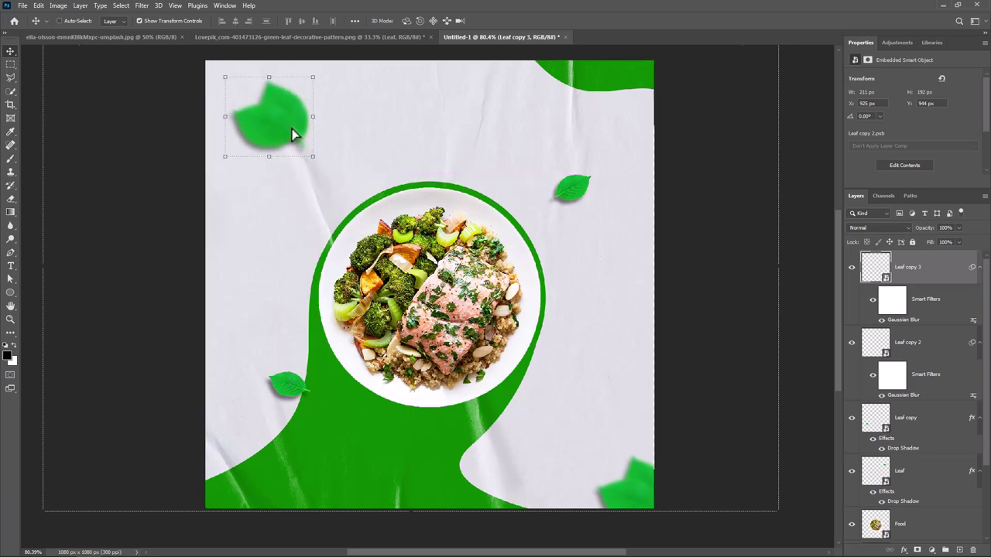
key("ctrl+t")
right_click(302, 132)
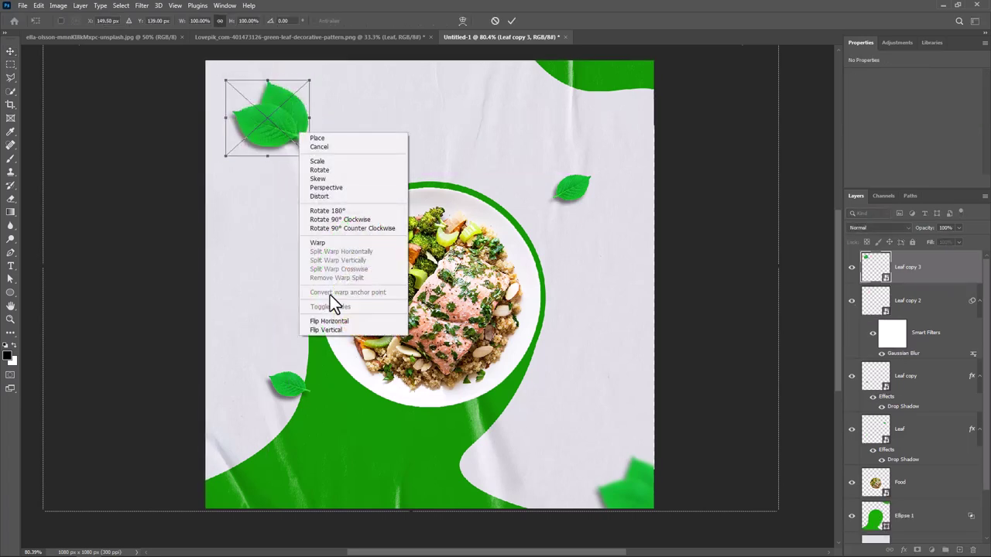
left_click(332, 329)
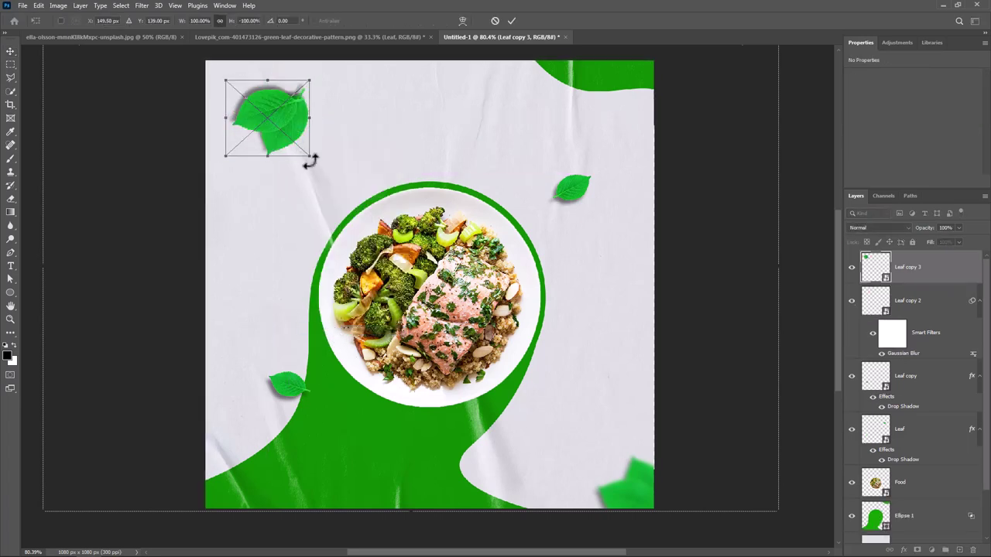
left_click_drag(316, 169, 332, 72)
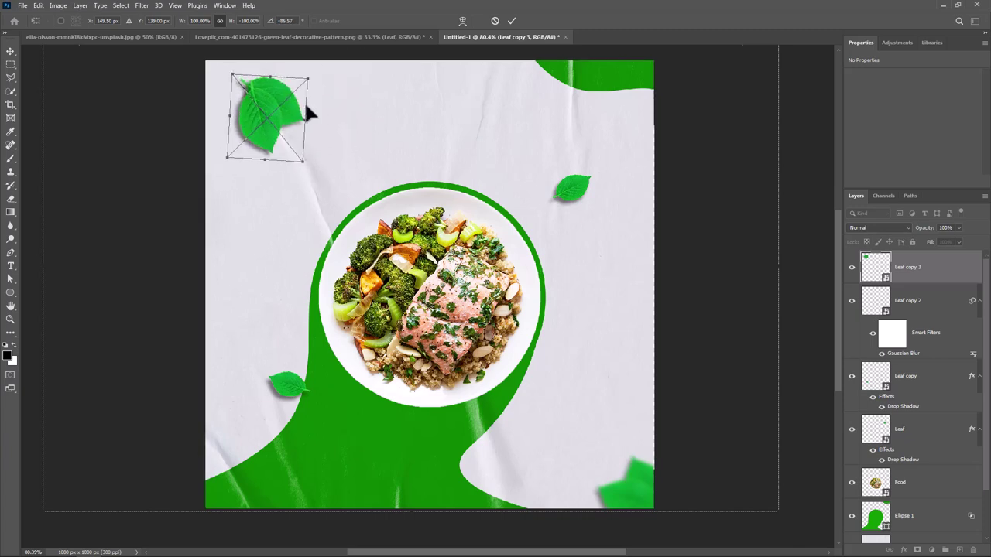
left_click_drag(304, 101, 220, 64)
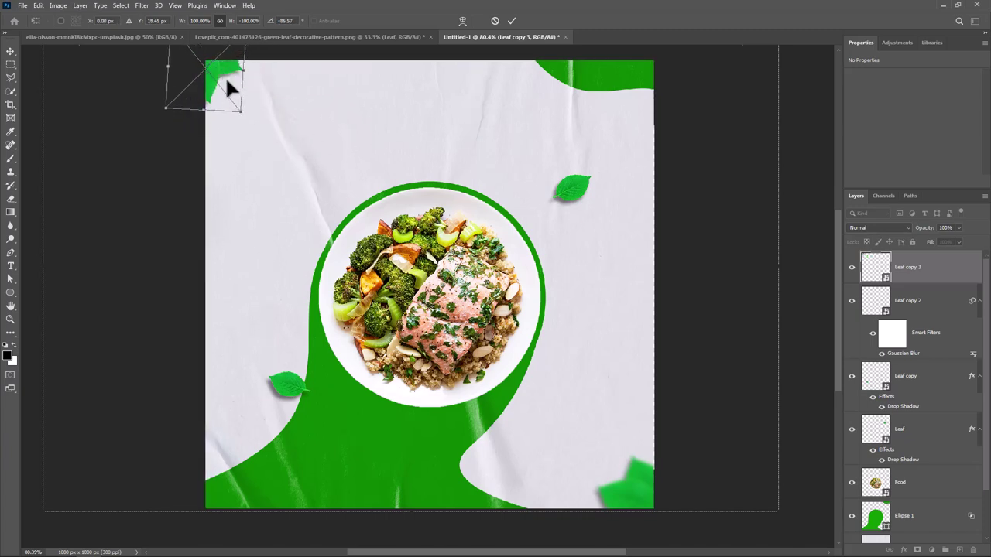
left_click(511, 19)
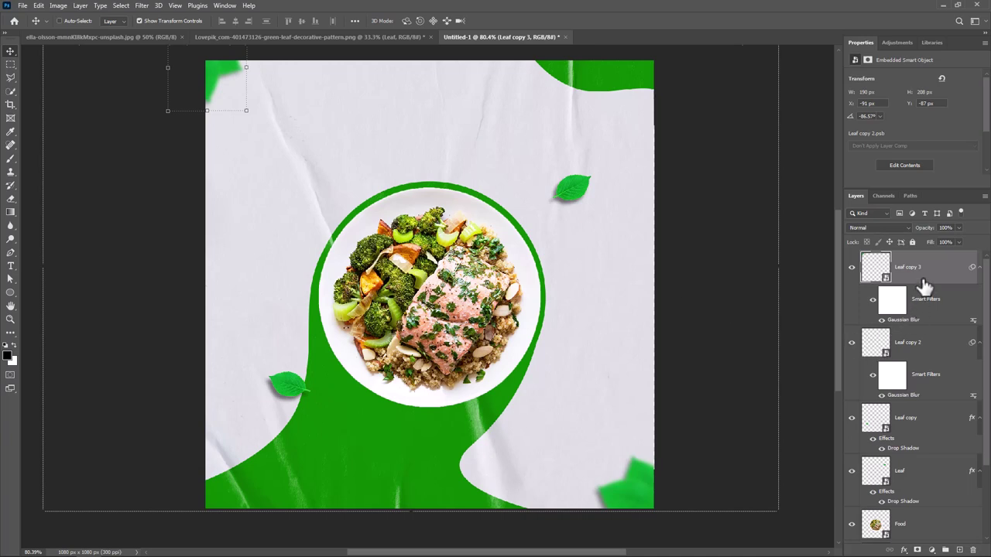
left_click(932, 428, "shift")
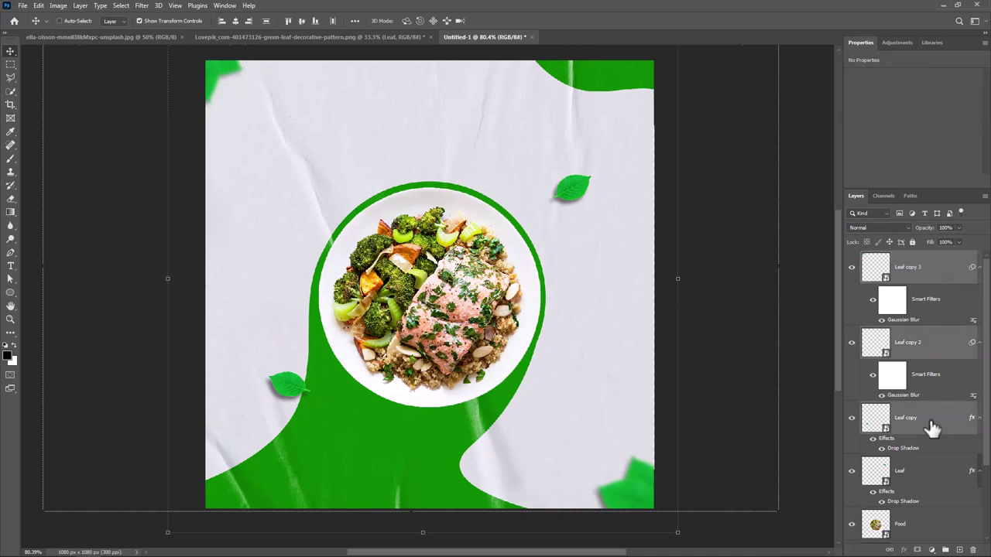
left_click(927, 474, "ctrl")
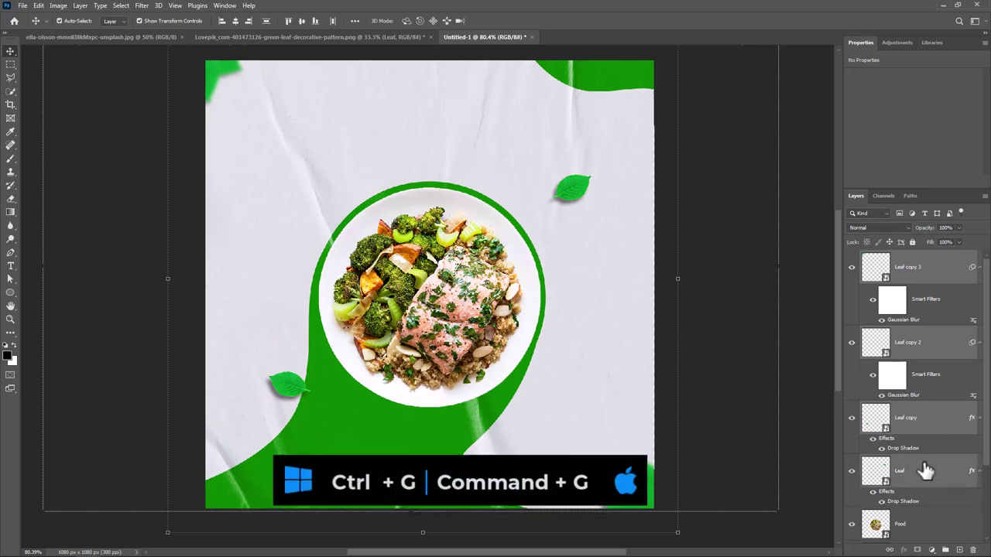
Group the leaf layers as 'Leaf' and start dark green (#0c6b03) bromello text at top centre.
key("ctrl+g")
double_click(890, 257)
type("Leaf")
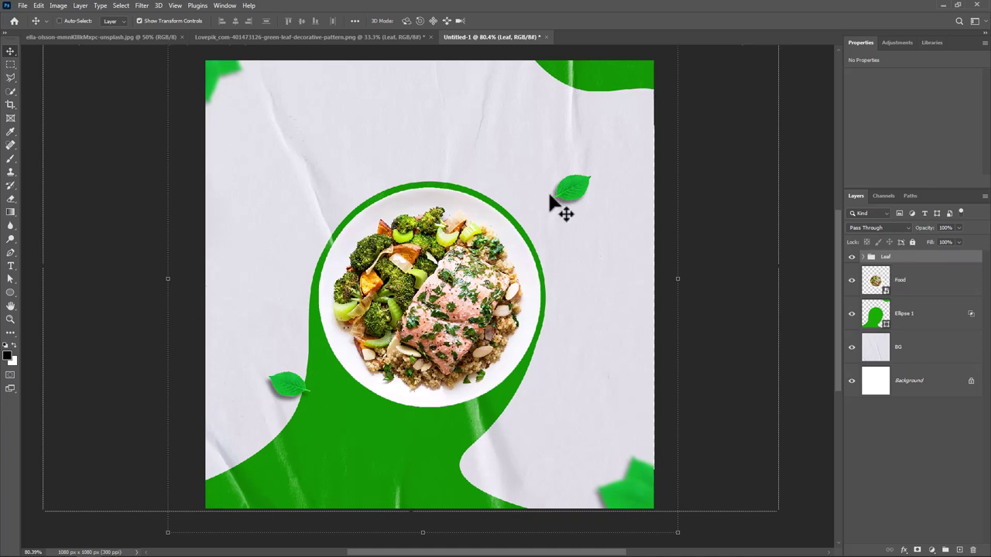
left_click(11, 265)
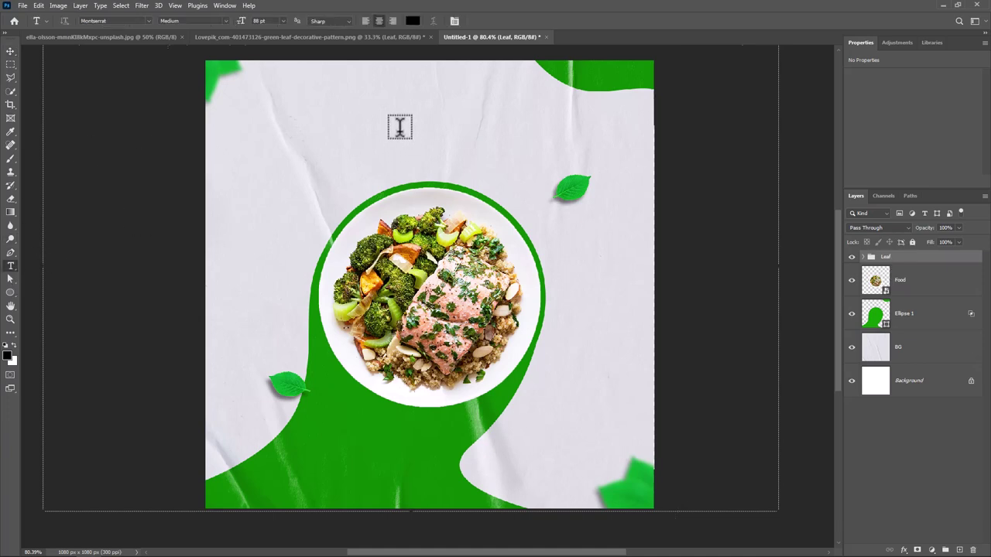
left_click(411, 21)
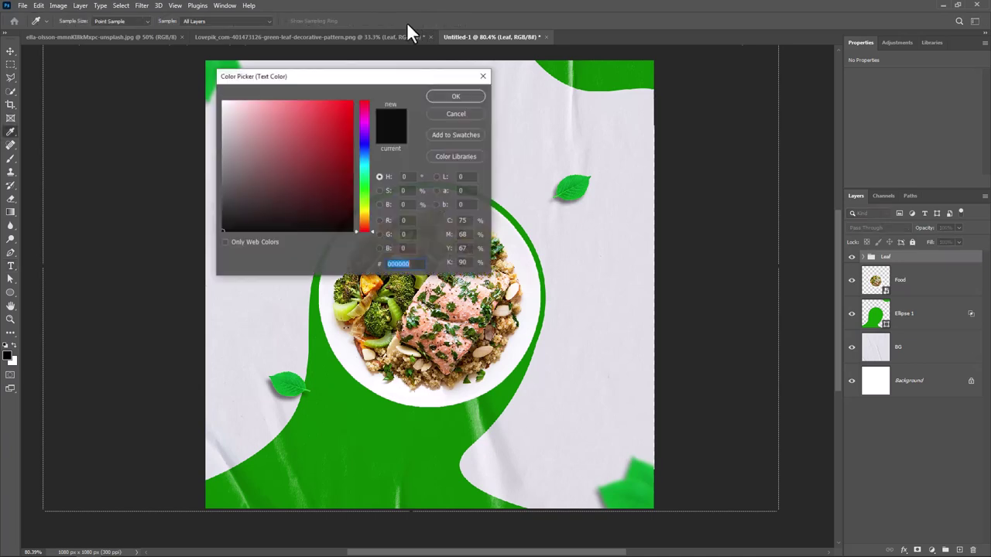
left_click(378, 394)
left_click_drag(352, 189, 349, 178)
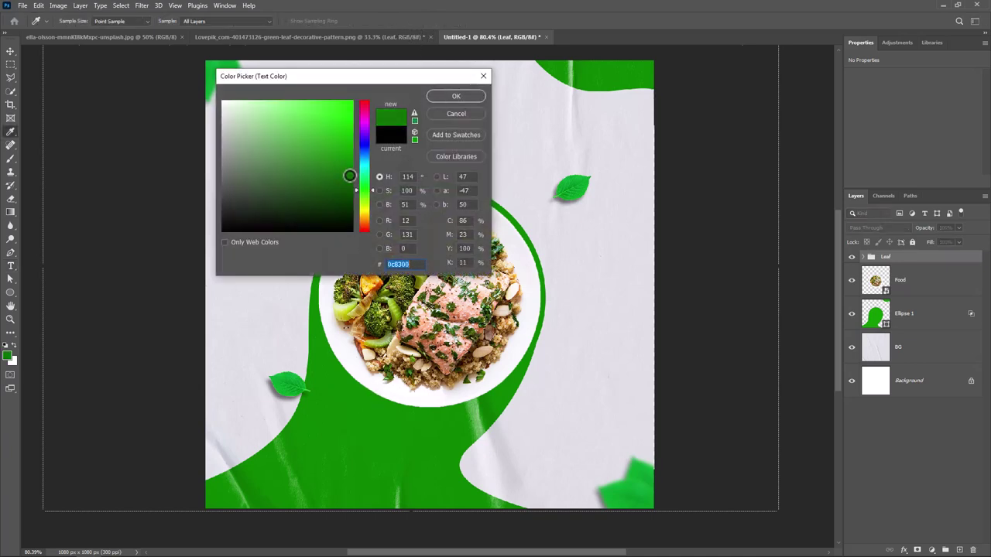
left_click(453, 96)
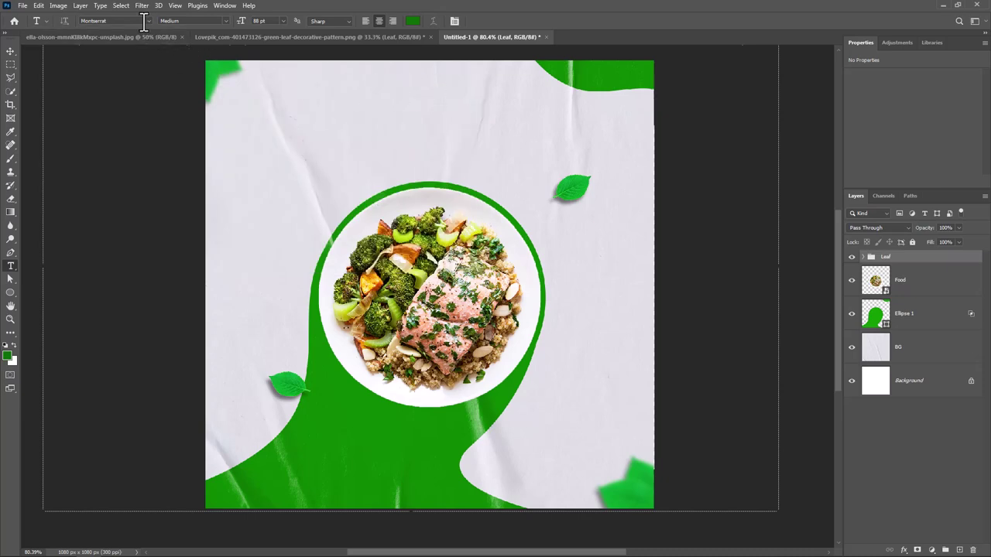
left_click(148, 21)
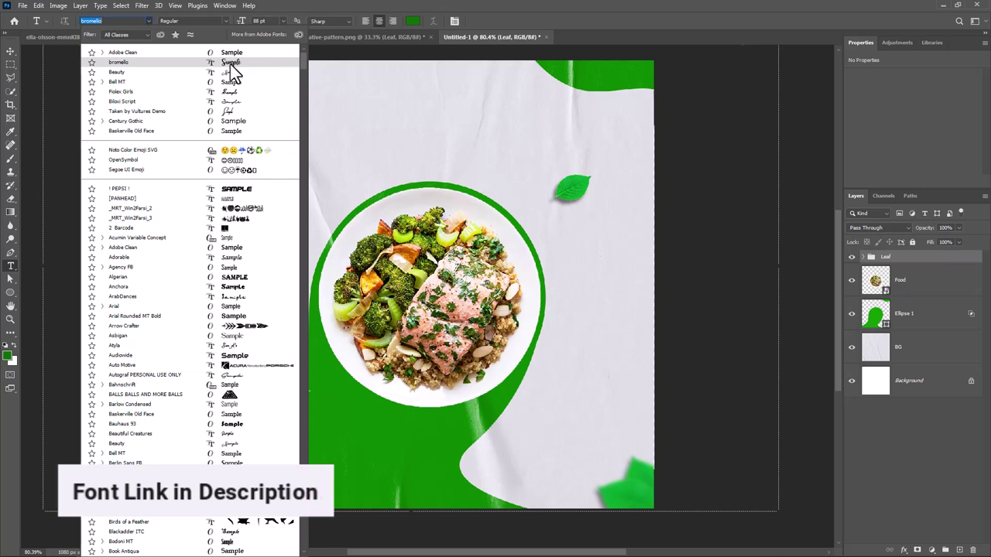
left_click(230, 63)
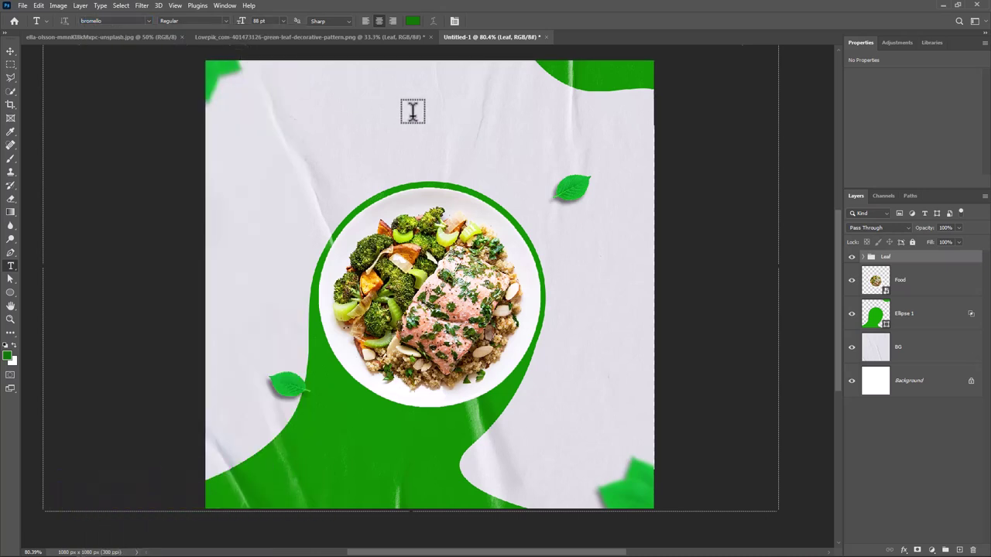
left_click(443, 169)
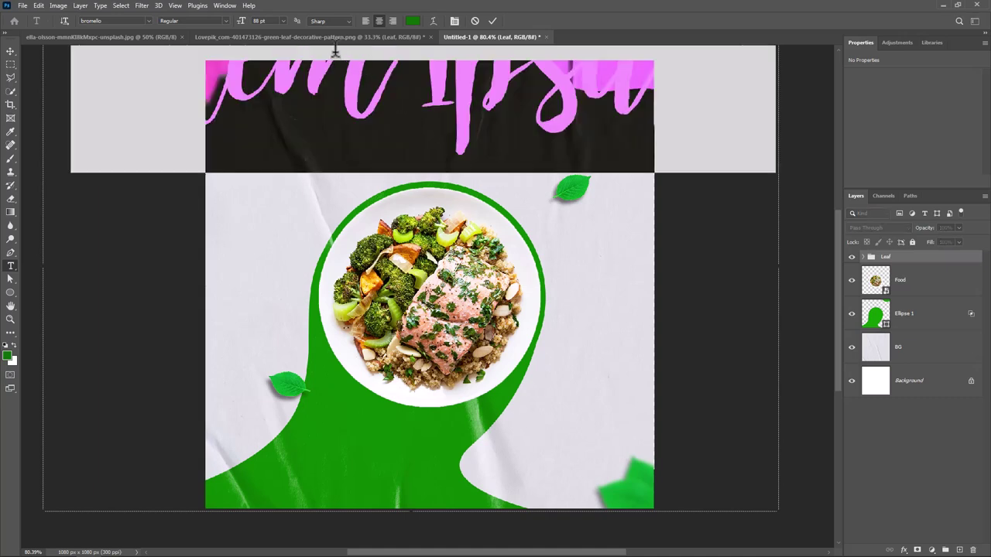
Type the title 'Healthy' in 36 pt green bromello at the top of the post.
left_click(281, 20)
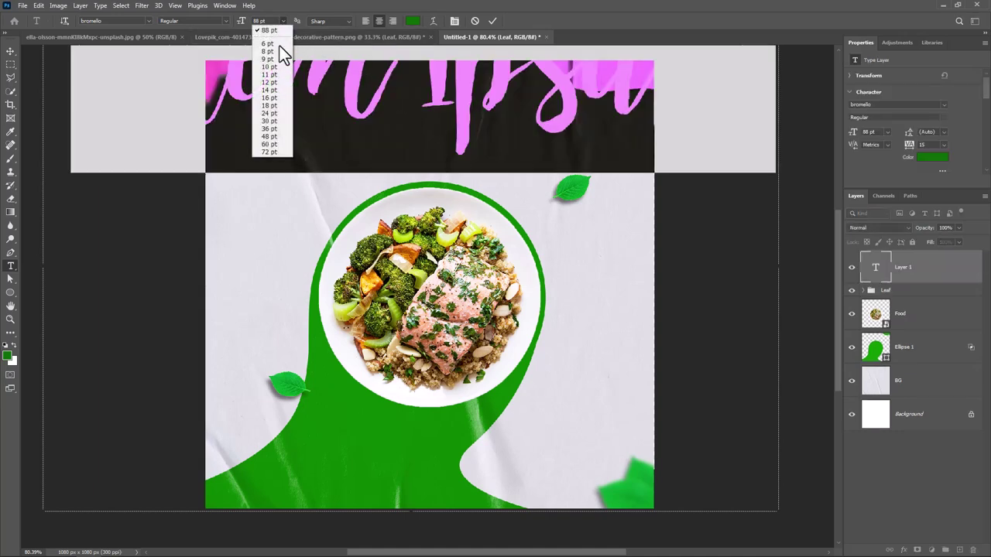
left_click(269, 128)
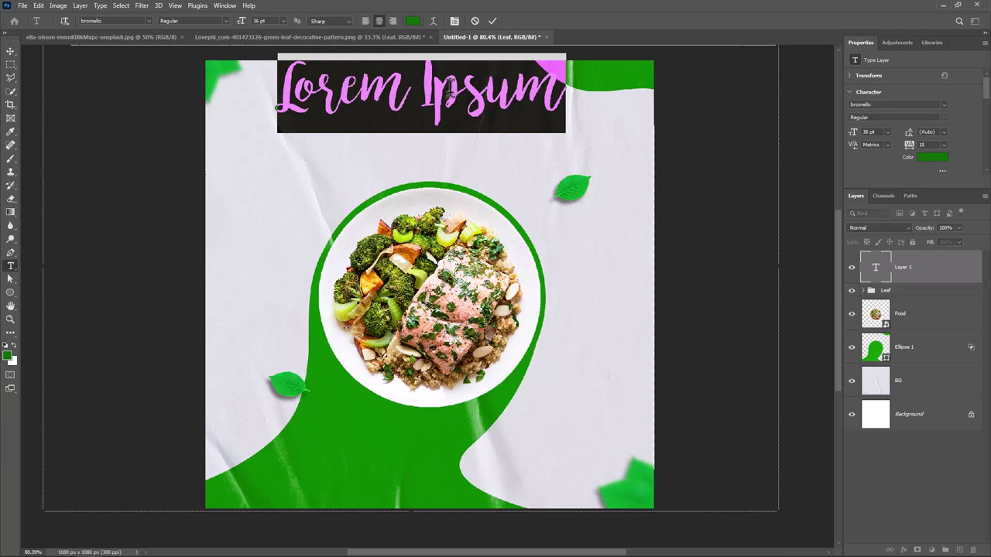
type("H")
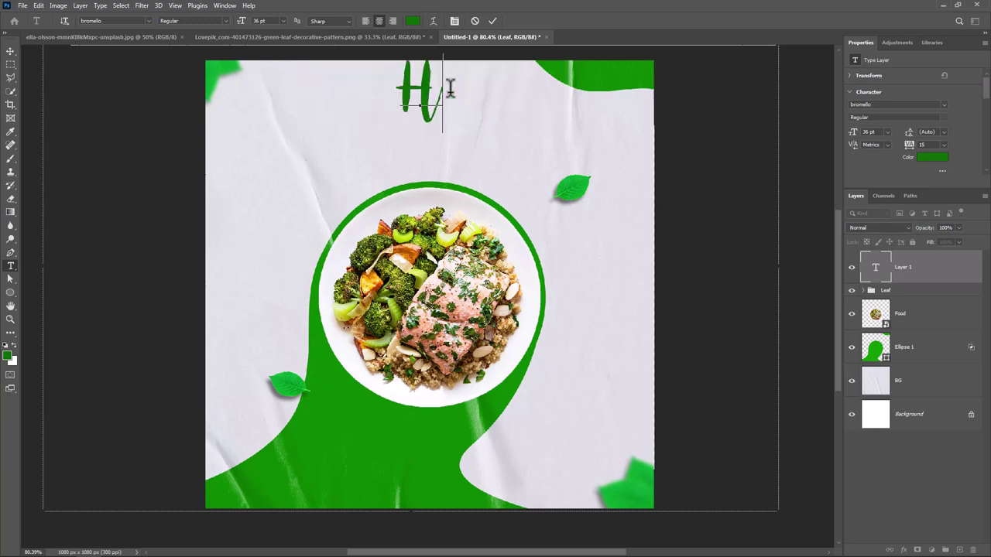
type("ealt")
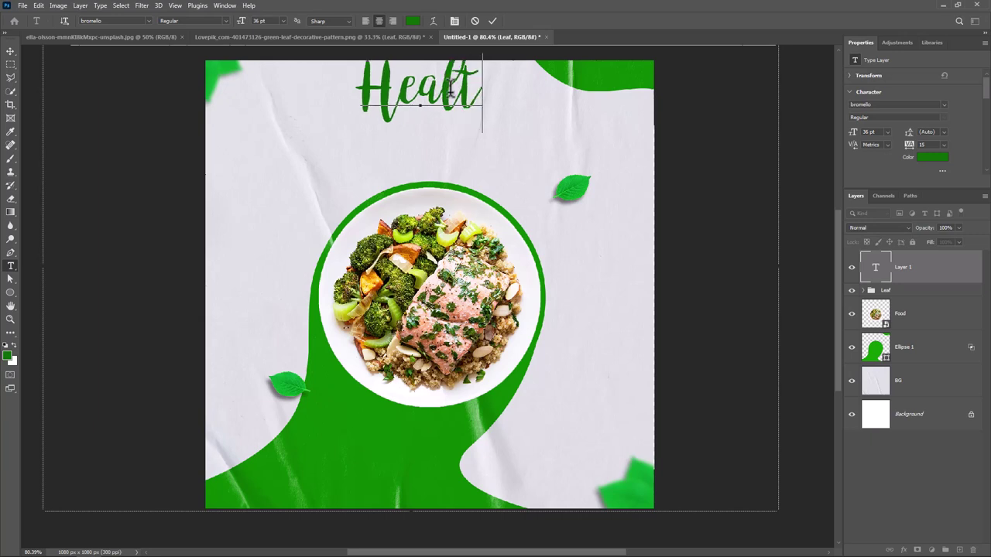
type("hy")
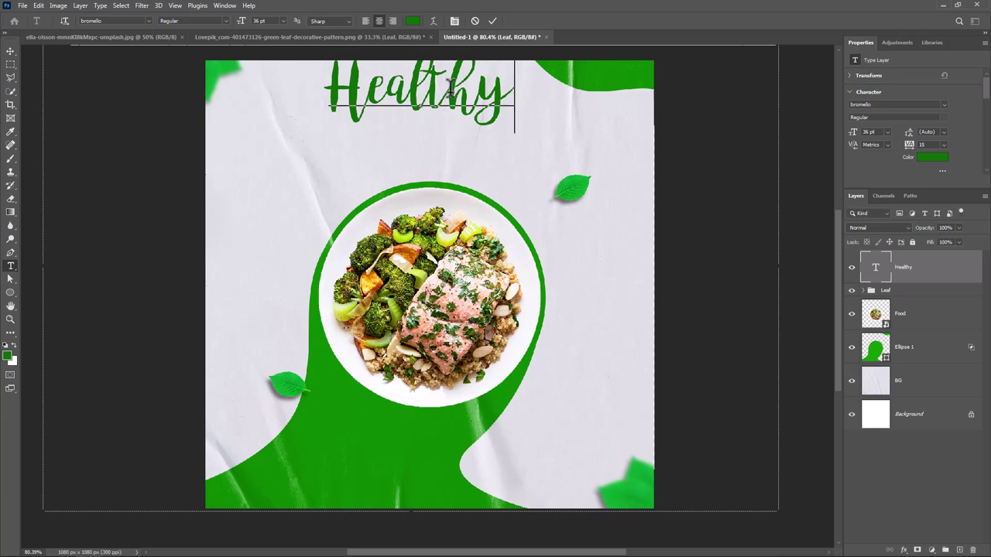
key("ctrl+Return")
key("v")
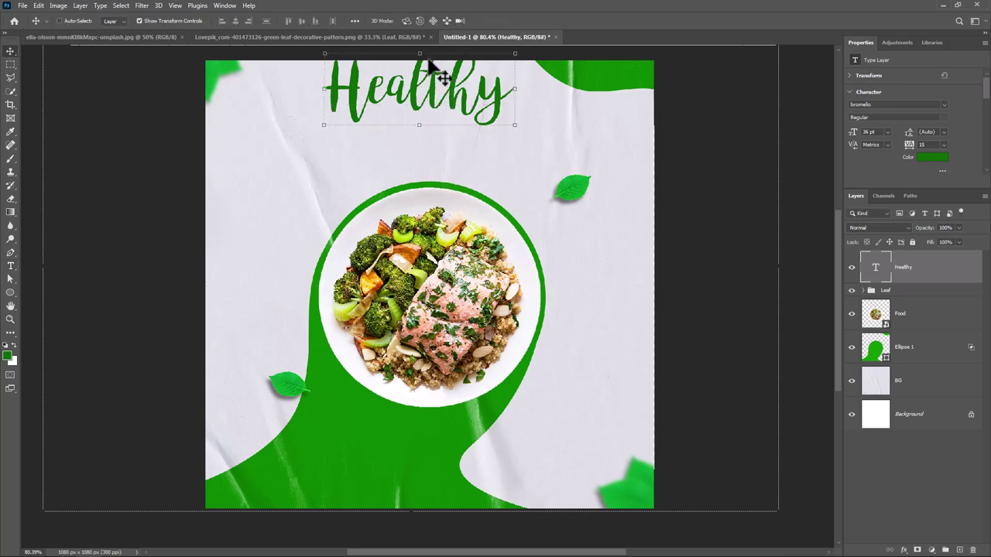
key("ctrl+t")
Scale Healthy to about 54% and add a copy beneath it reading 'FOOD MENU'.
mouse_move(422, 51)
left_mouse_down()
mouse_move(424, 90)
mouse_move(440, 106)
left_mouse_up()
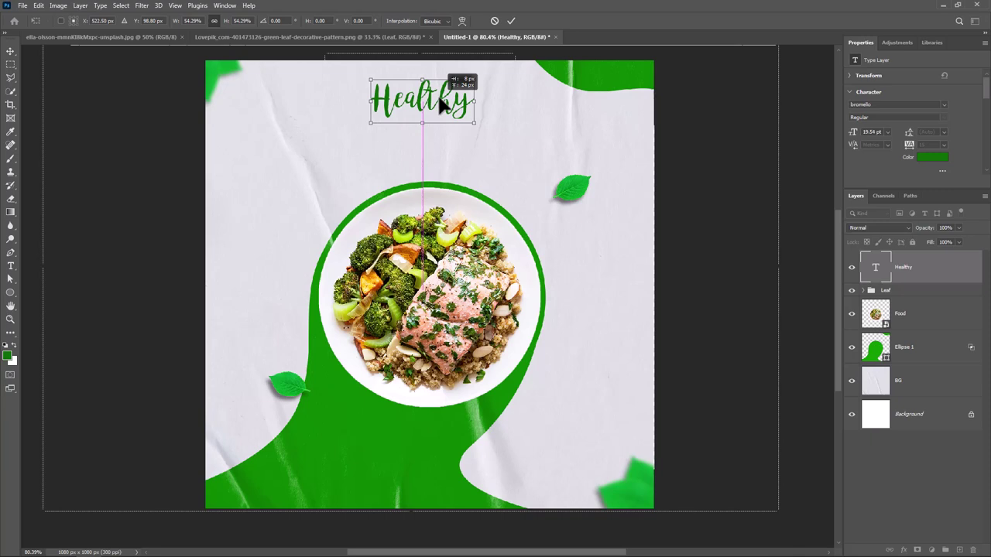
key("Return")
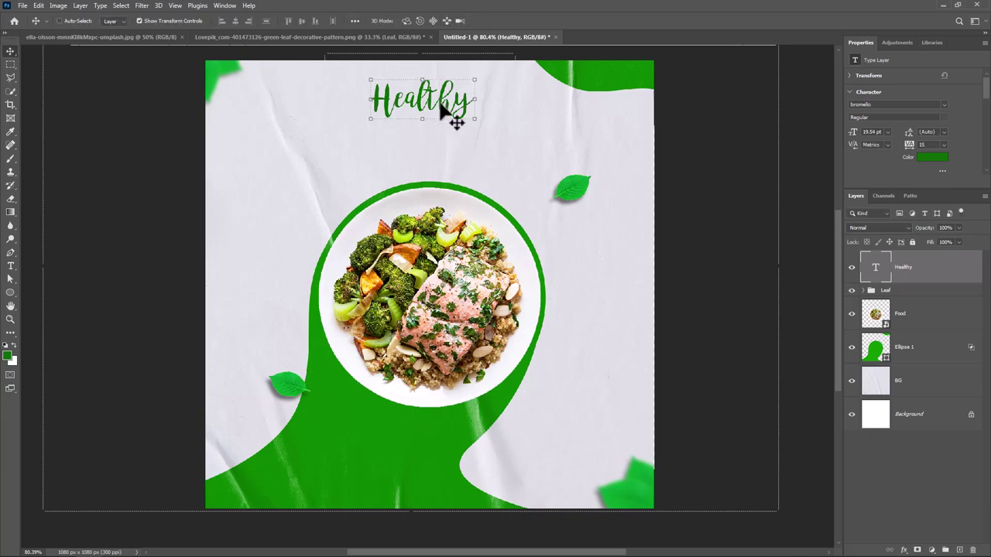
left_click_drag(442, 109, 445, 150)
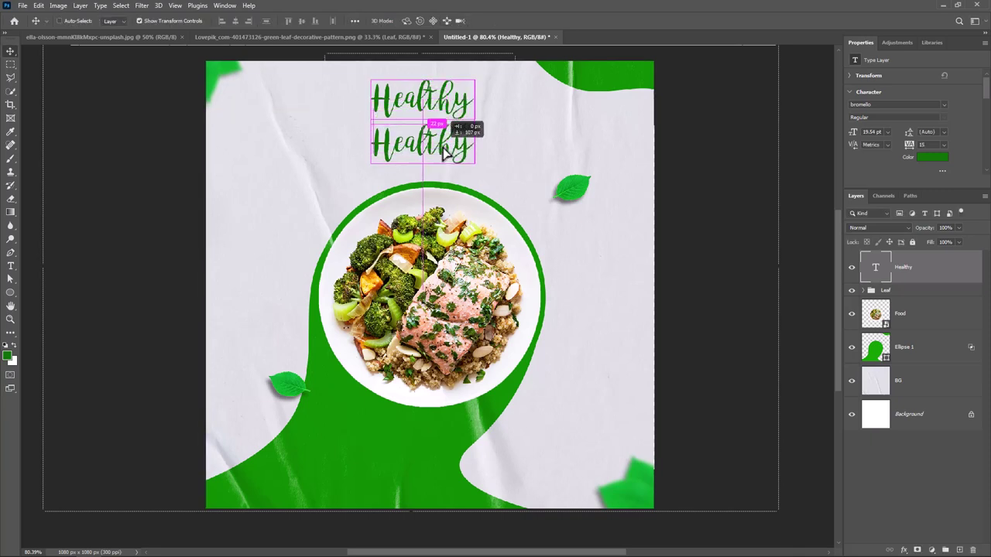
double_click(441, 140)
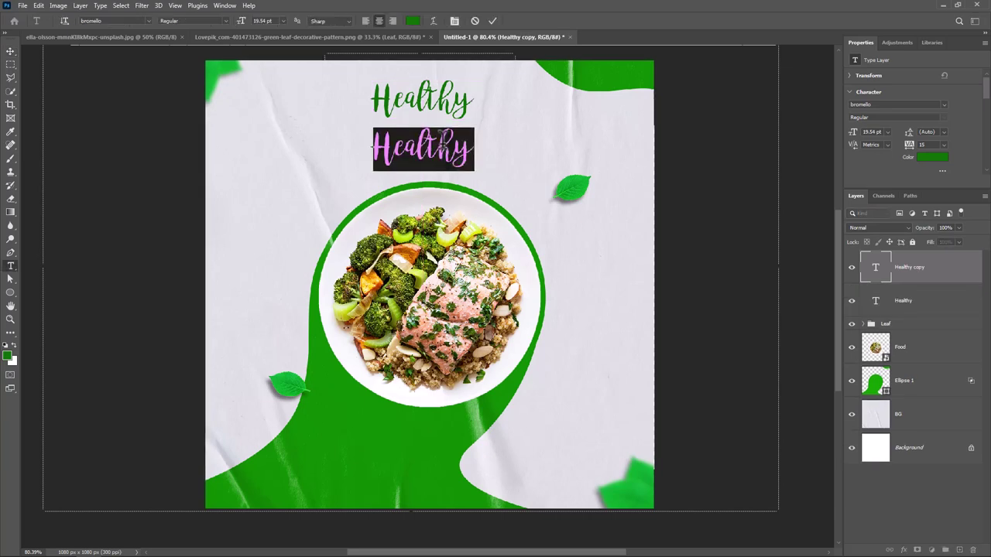
type("FOOD ME")
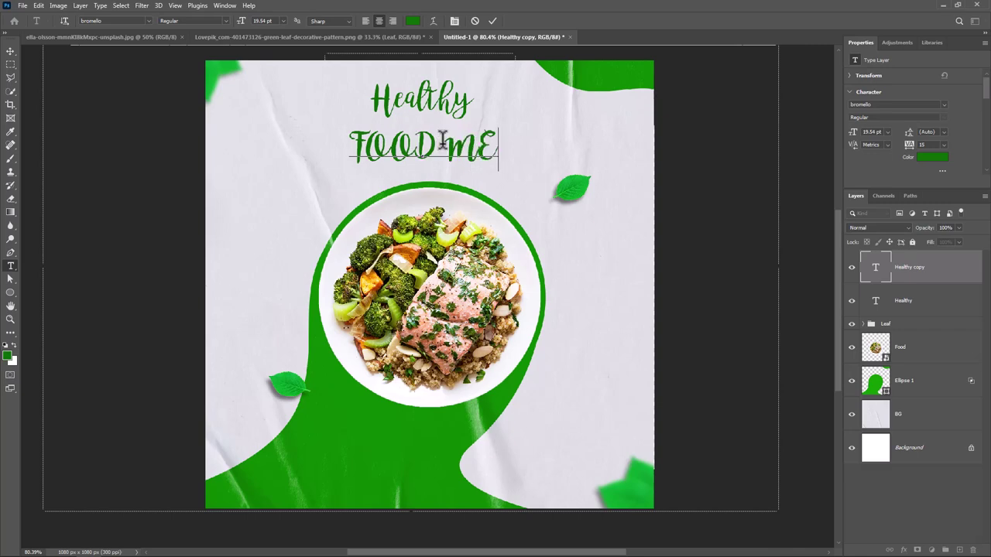
type("NU")
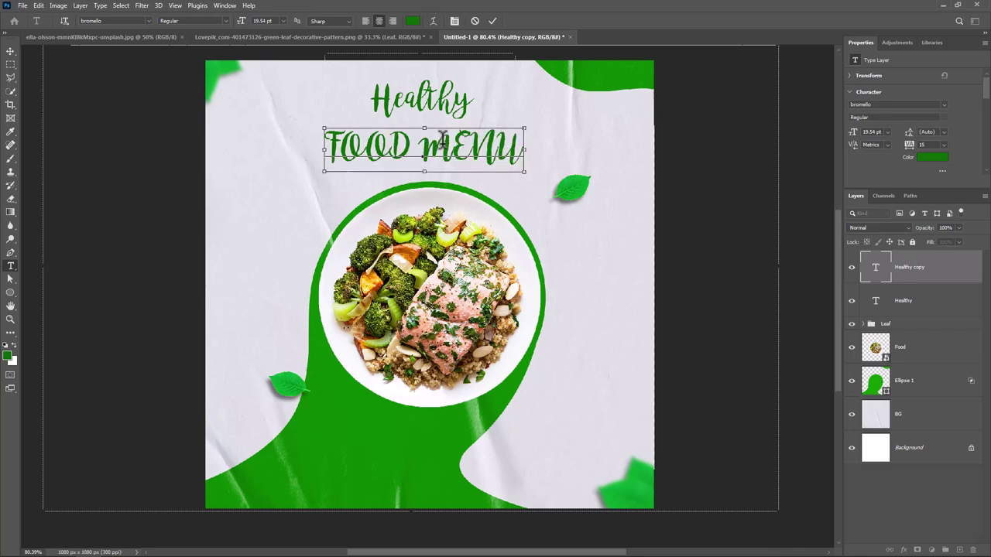
key("ctrl+a")
Set the FOOD MENU text to Adobe Clean Bold.
left_click(149, 21)
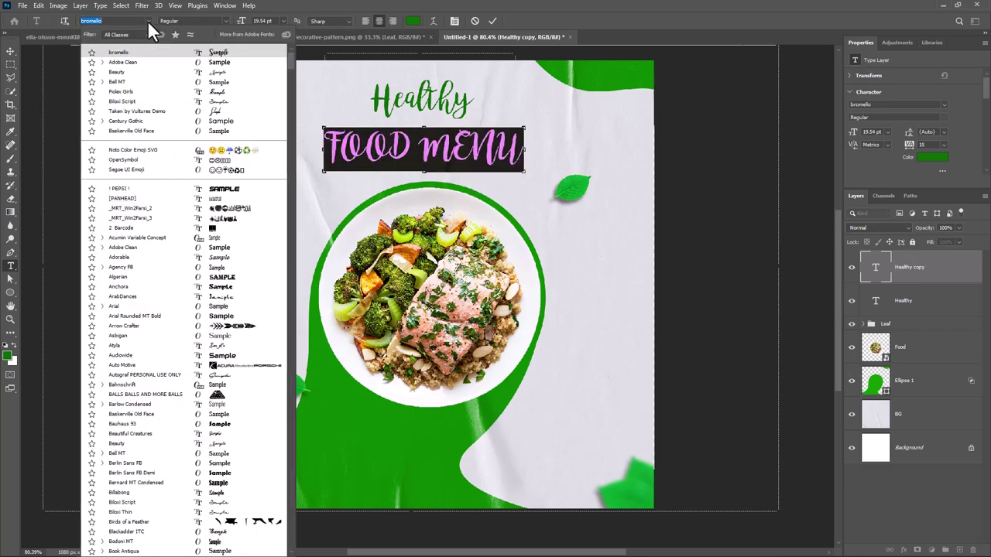
left_click(132, 63)
left_click(225, 21)
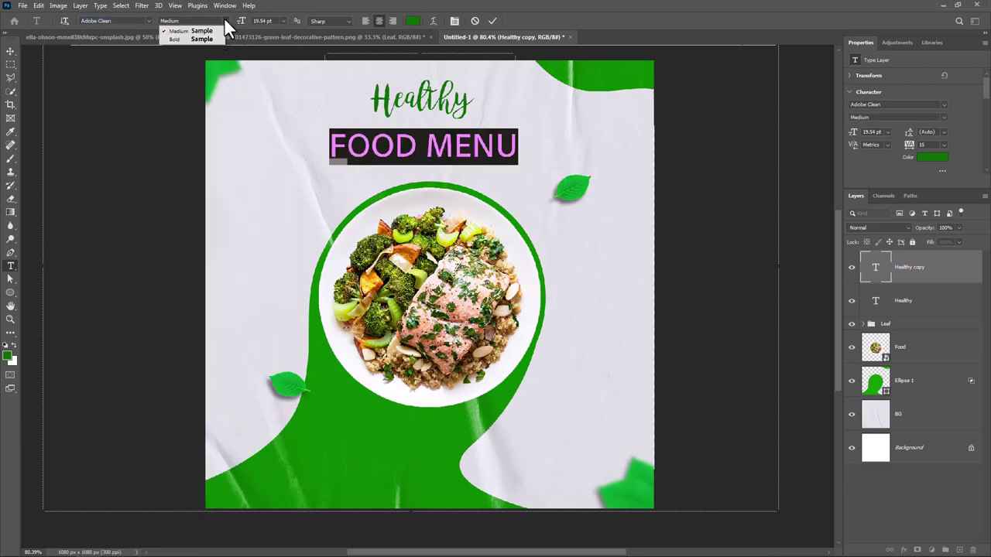
left_click(195, 39)
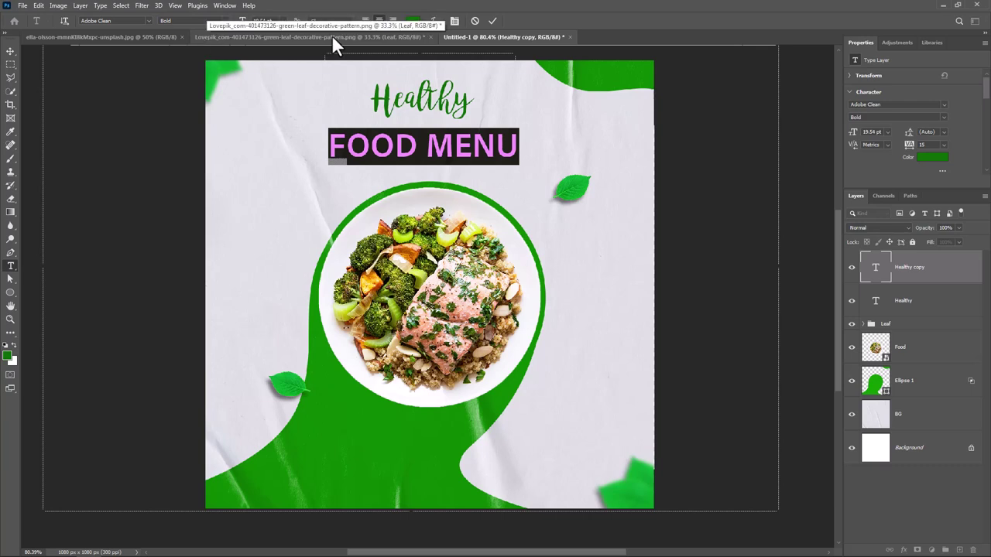
left_click(492, 21)
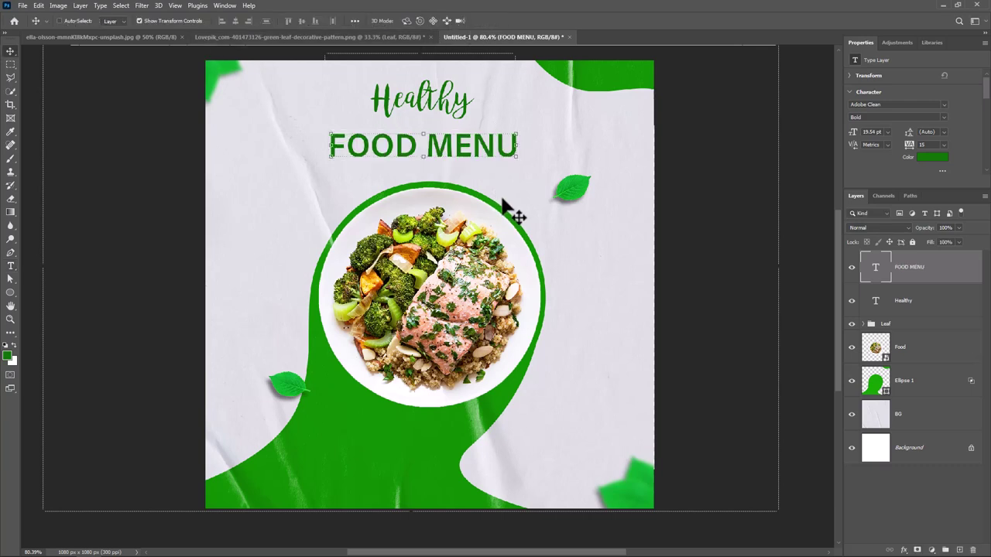
Duplicate FOOD MENU and shrink the copy to under half size, left of the plate.
key("ctrl+j")
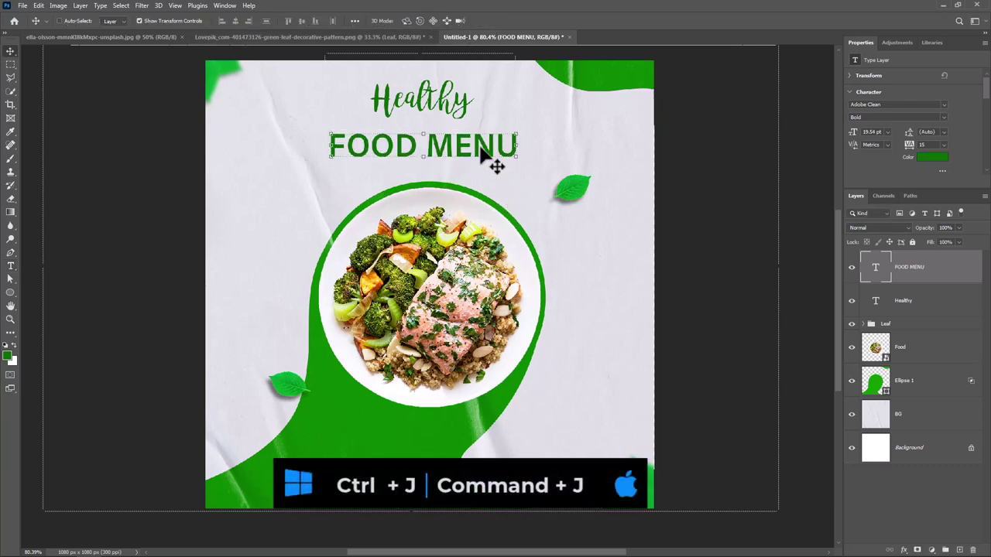
left_click_drag(491, 161, 368, 230)
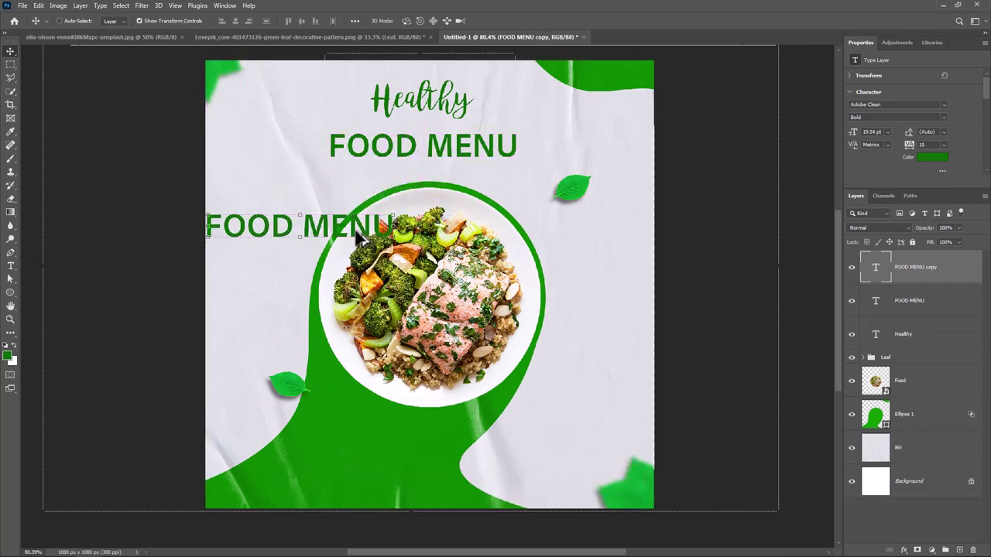
key("ctrl+t")
left_click_drag(393, 224, 268, 235)
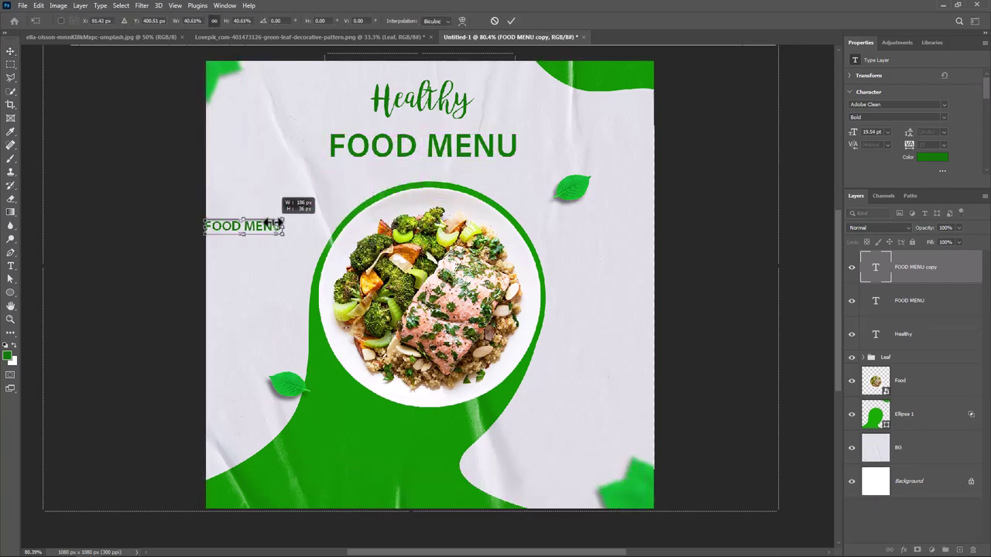
left_click_drag(285, 216, 293, 198)
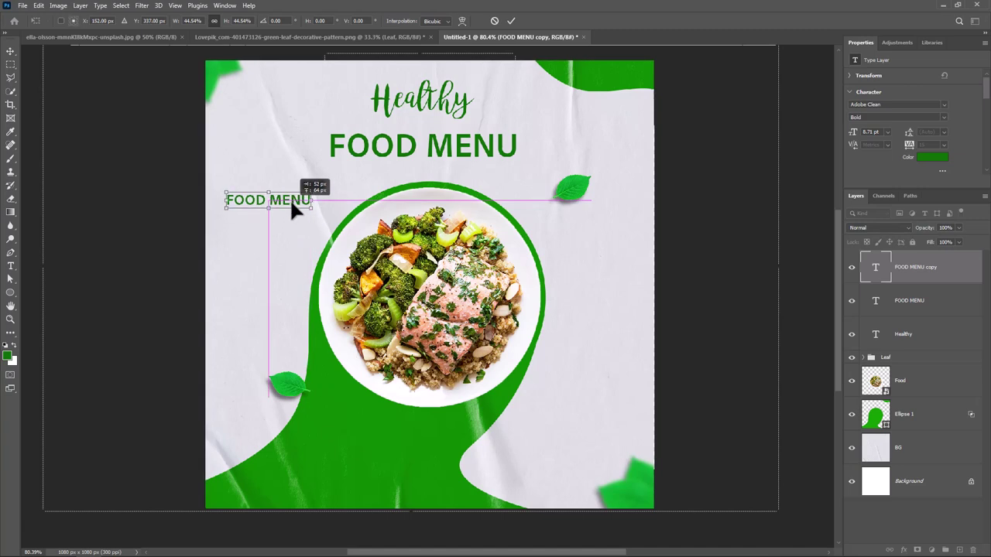
key("Return")
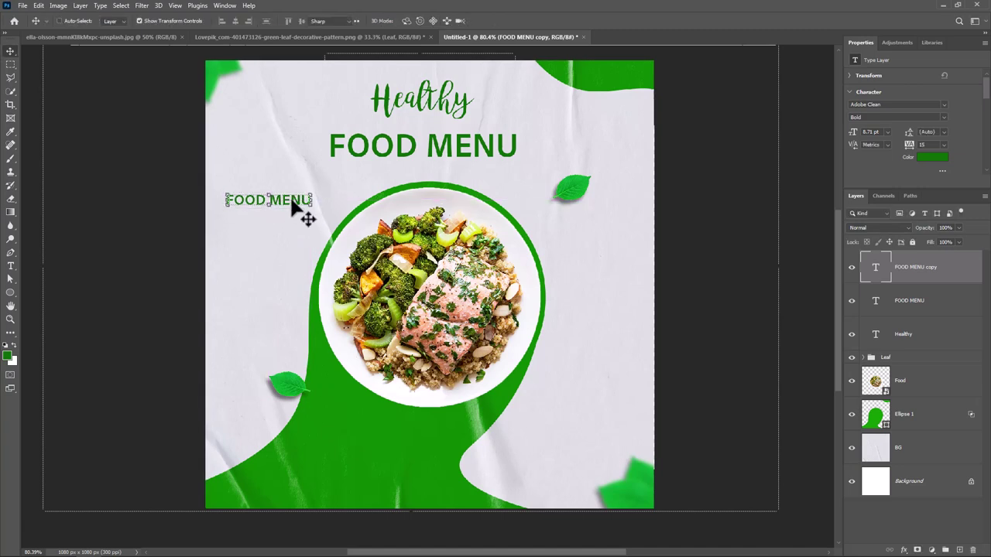
Retype the small copy as '40%' over 'DISCOUNT' on two lines.
double_click(294, 203)
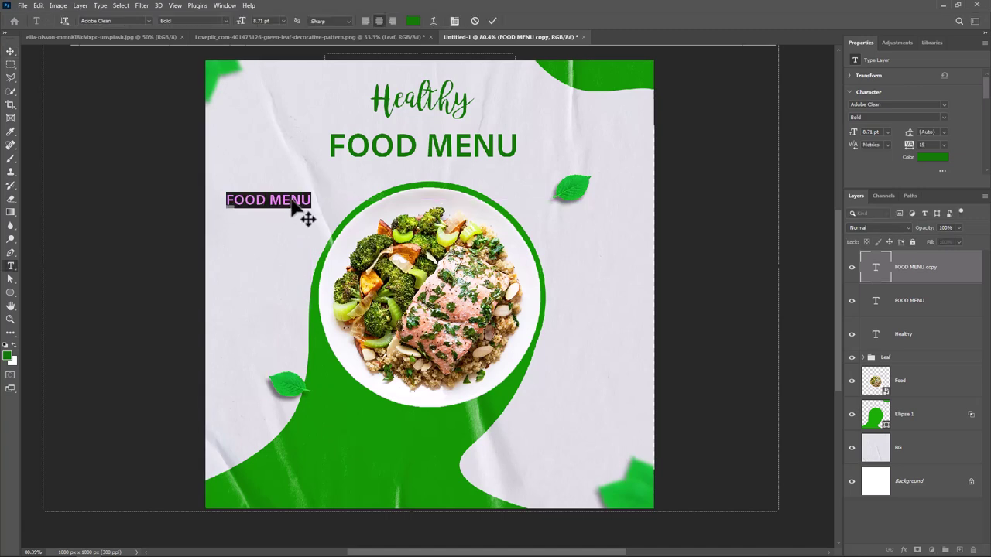
type("40")
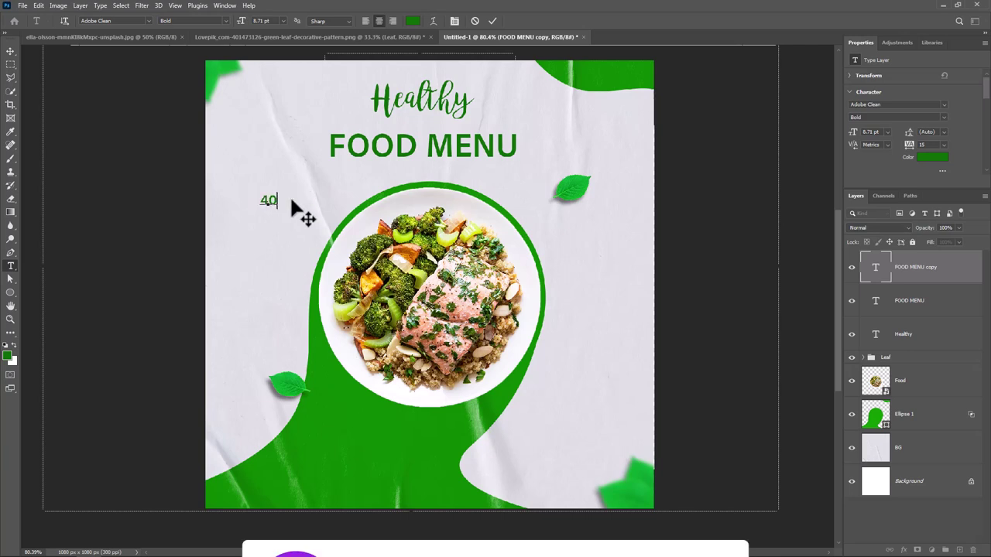
type("%")
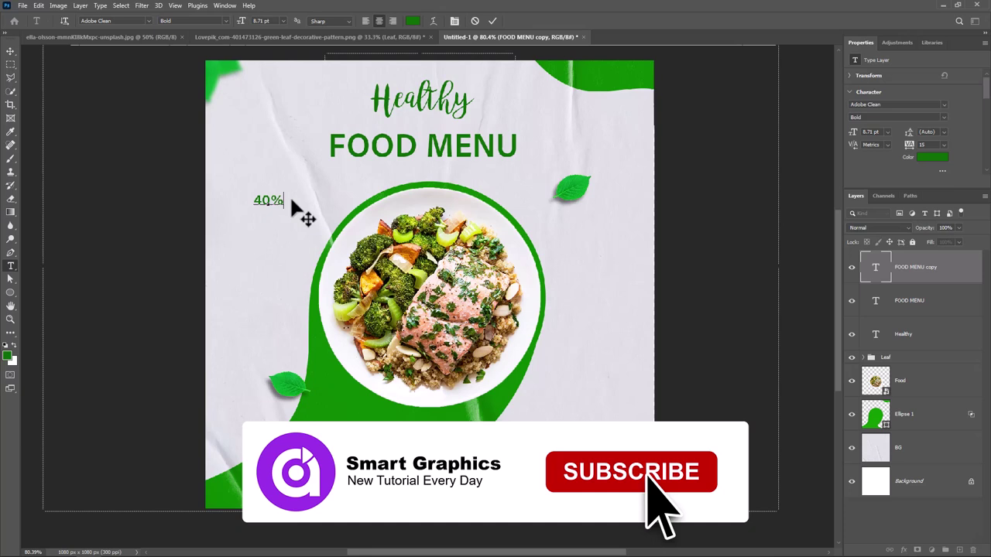
key("Return")
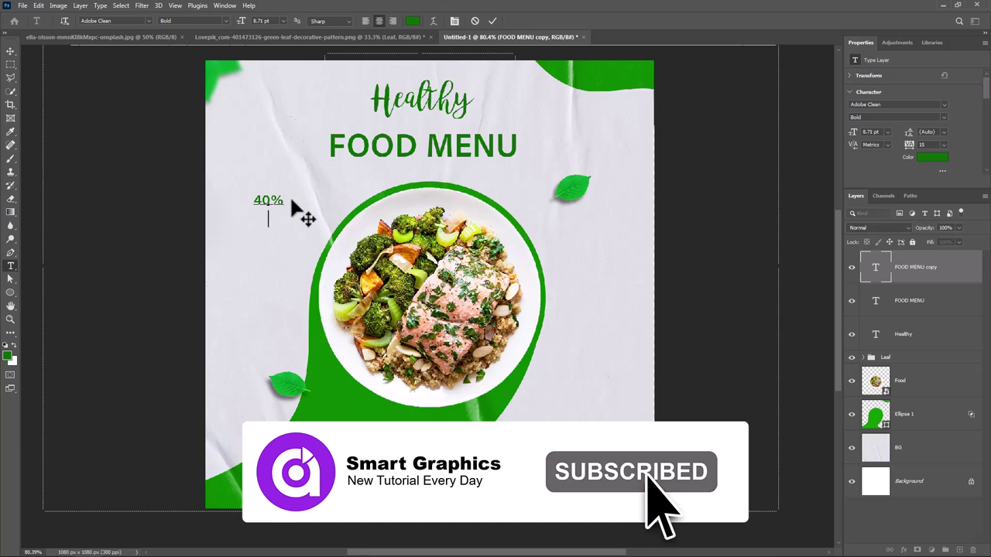
type("d")
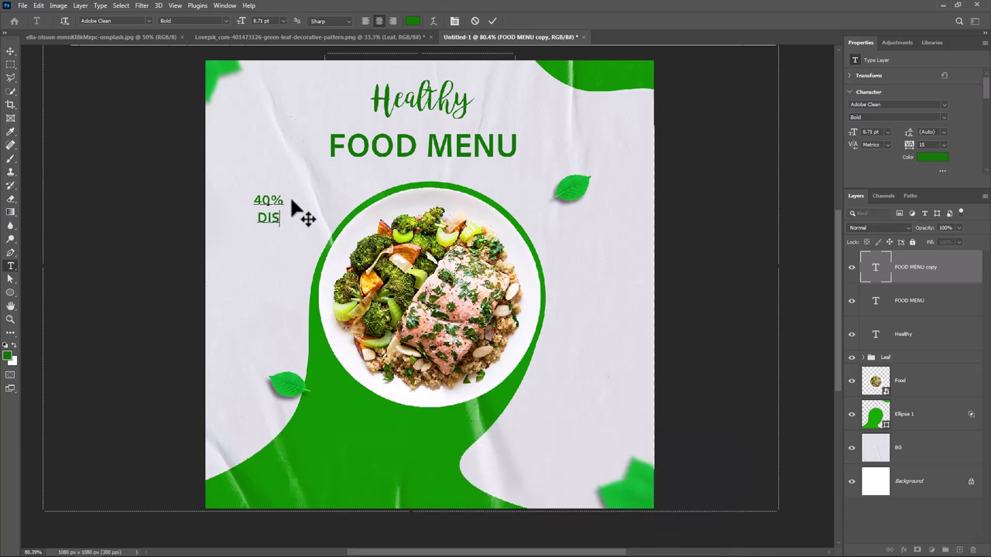
type("COUNT")
Reduce the DISCOUNT line to 4 pt in the Character panel.
double_click(284, 215)
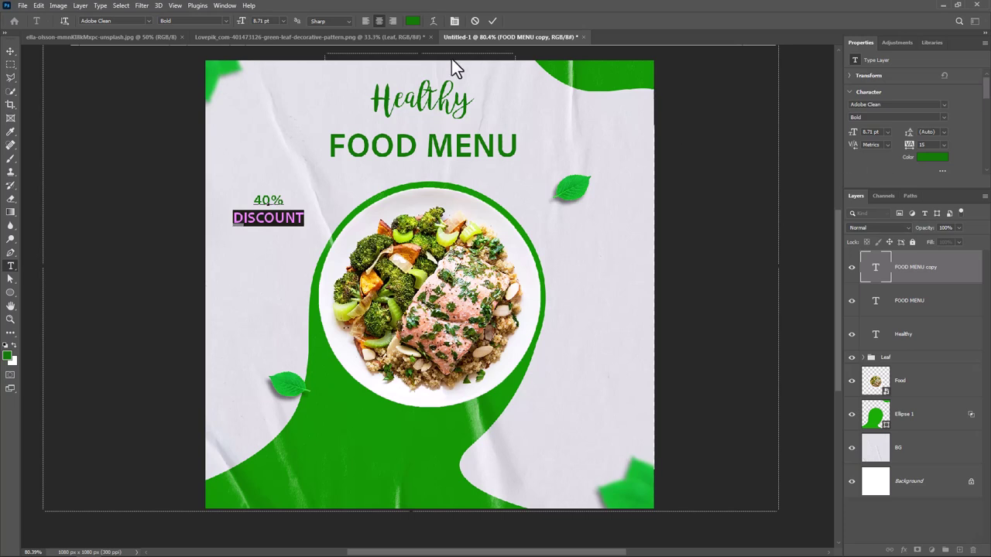
left_click(454, 21)
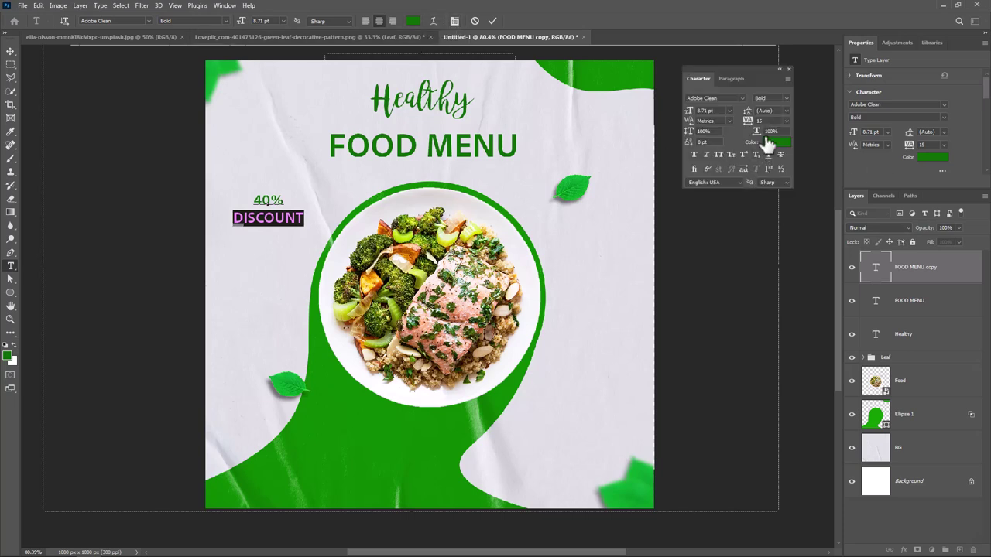
left_click_drag(690, 113, 686, 116)
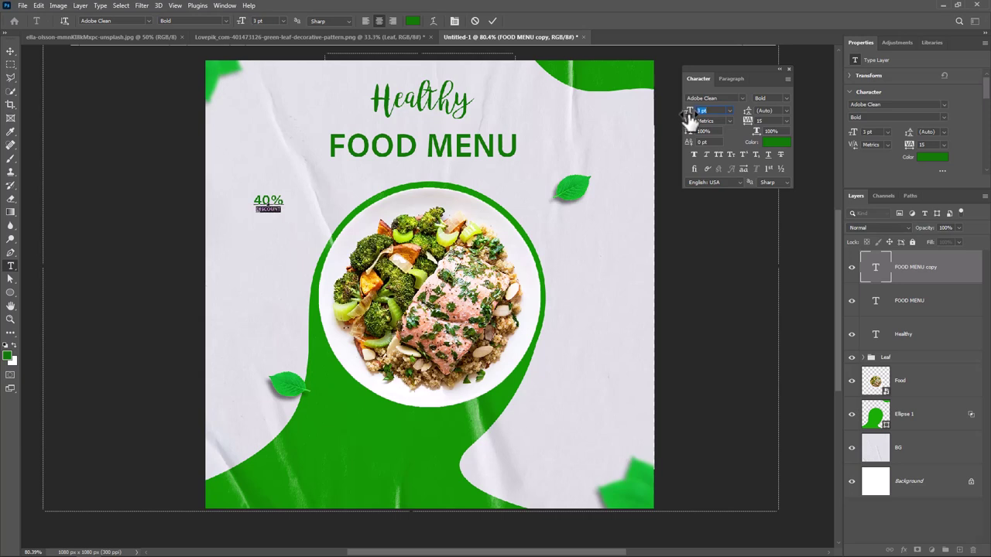
left_click(729, 111)
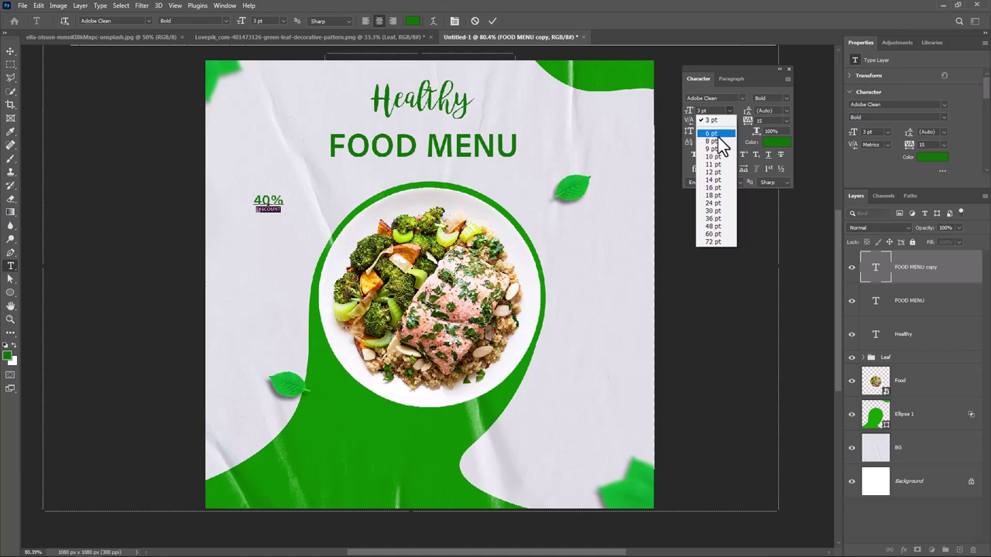
left_click(710, 133)
left_click_drag(692, 115, 687, 118)
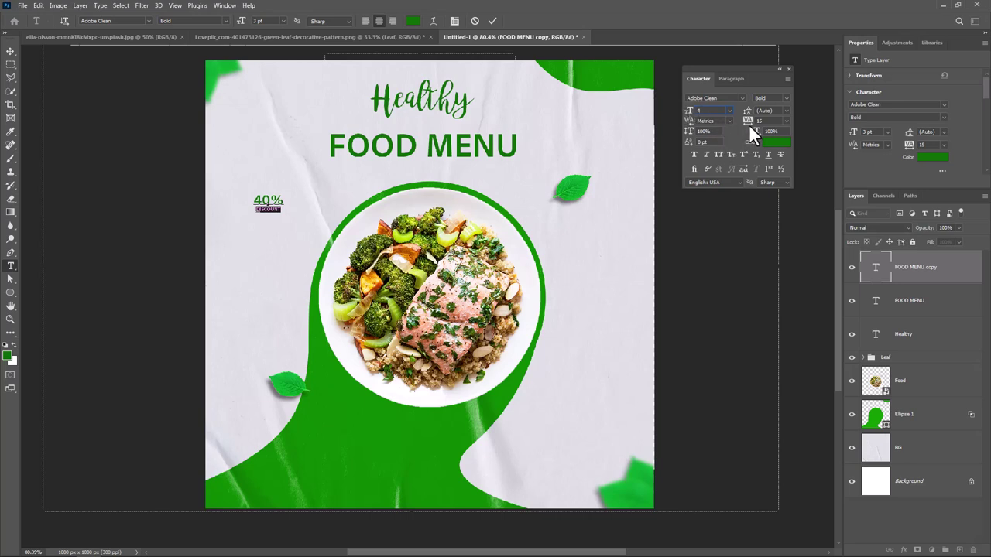
key("Tab")
left_click(494, 19)
Enlarge the 40% DISCOUNT label by about 134%.
key("ctrl+t")
left_click_drag(285, 213, 296, 223)
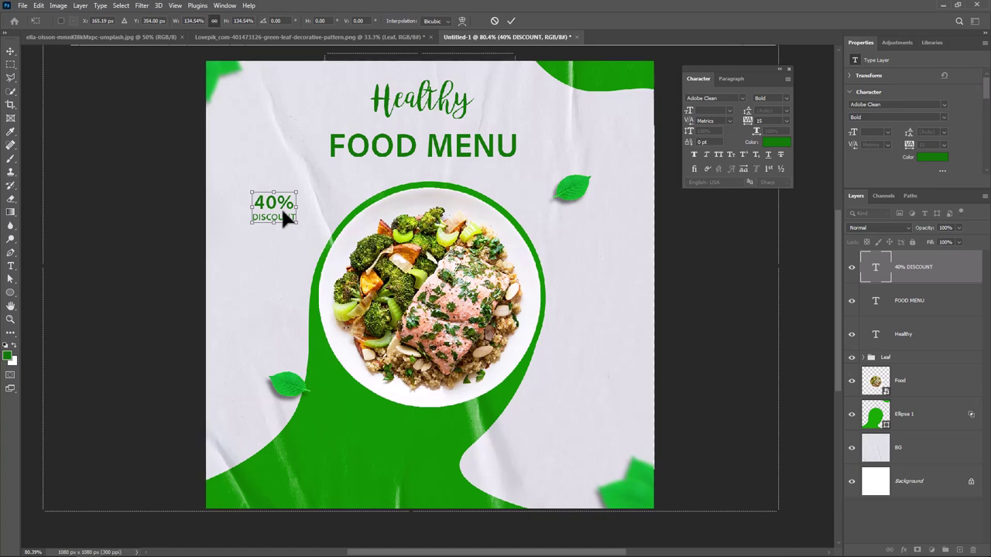
key("Return")
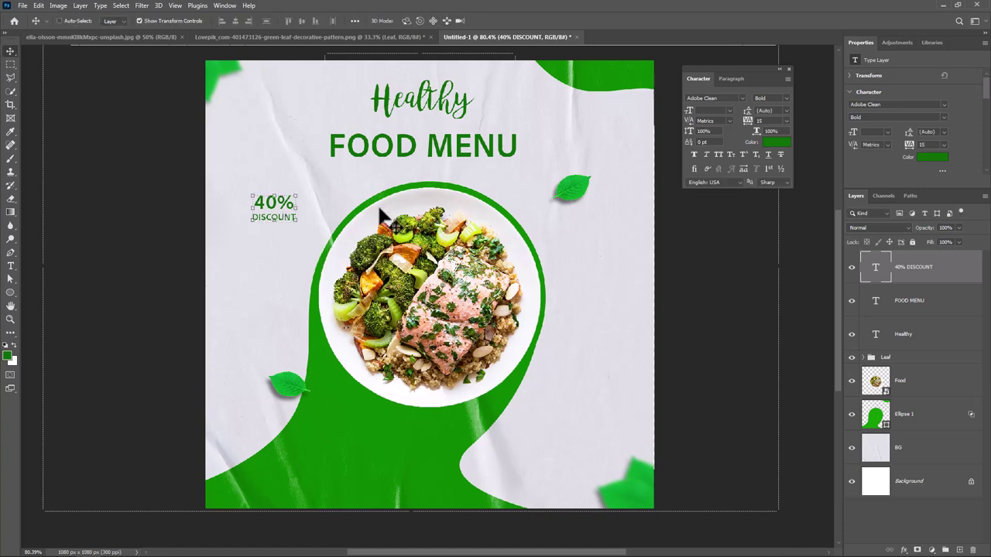
Make a smaller copy of the FOOD MENU title at the top-left.
left_click(444, 150)
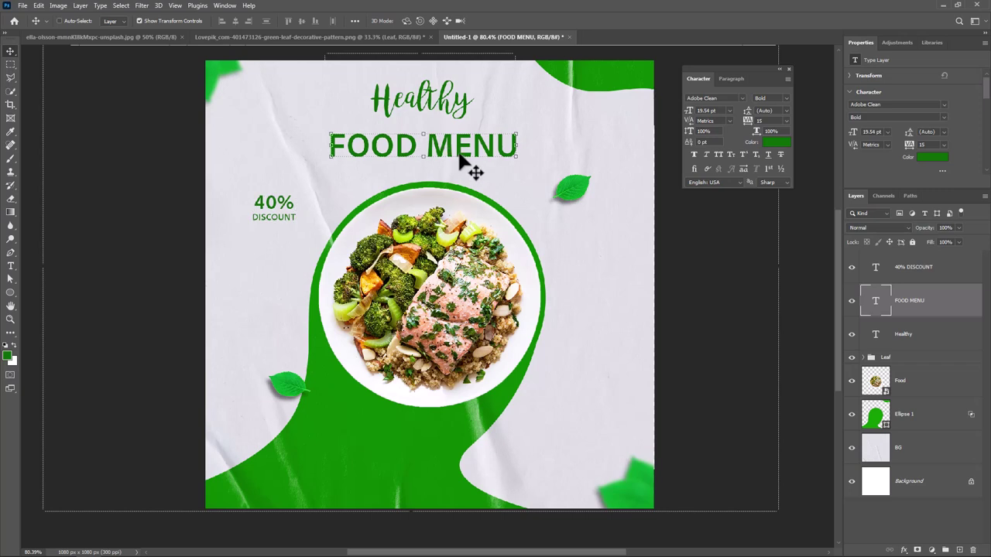
left_click_drag(465, 169, 360, 134)
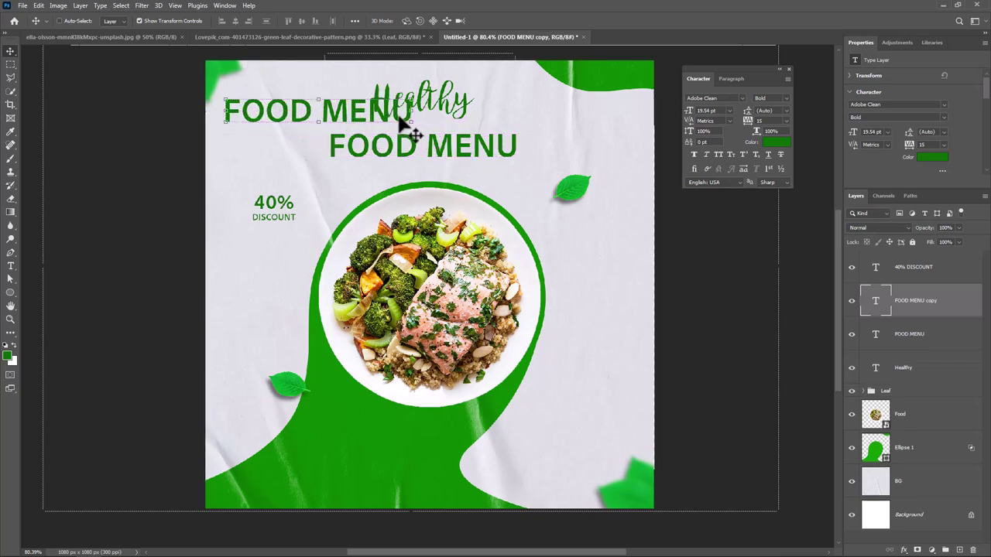
key("ctrl+t")
left_click_drag(412, 121, 352, 108)
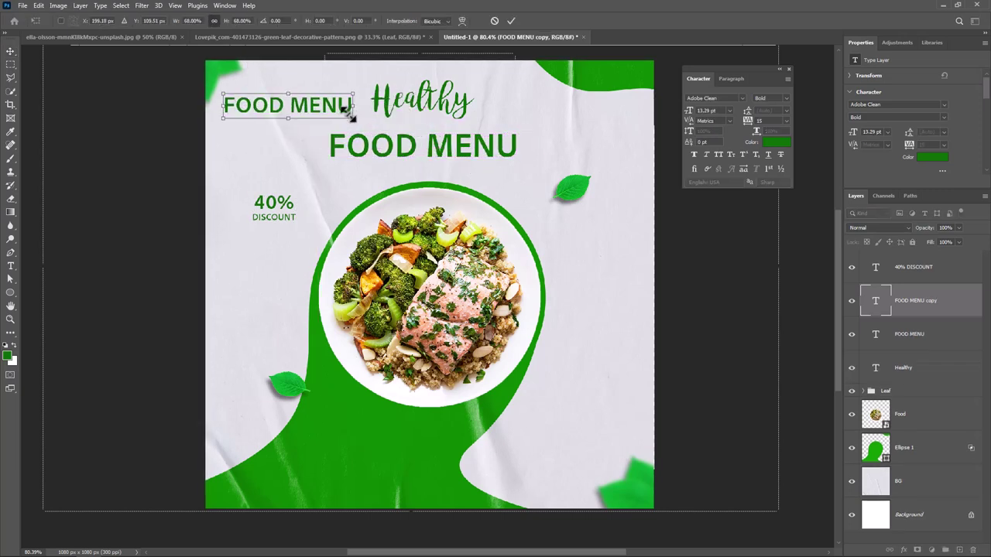
key("Return")
Retype the copy as 'LO', 'GO', 'HERE' on three stacked lines.
double_click(313, 112)
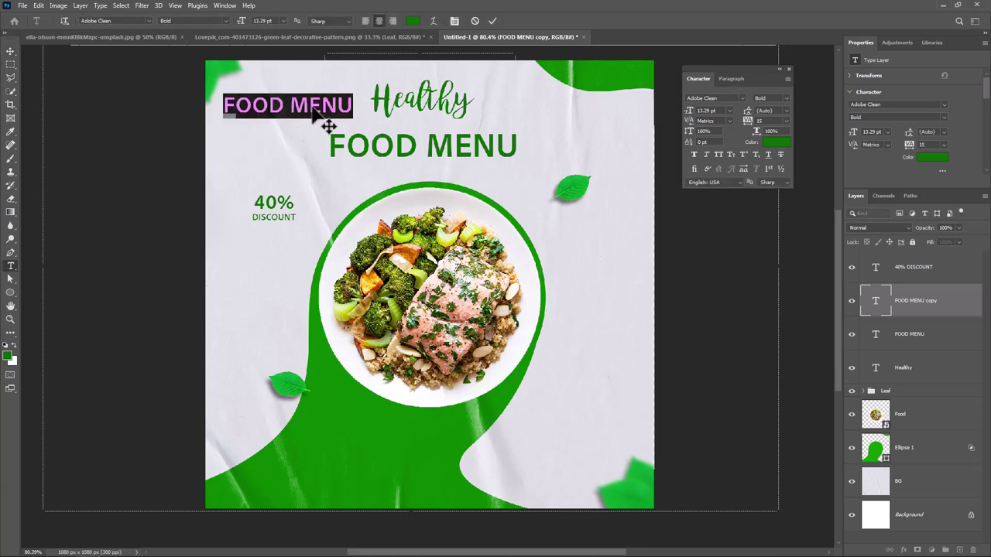
type("LO")
key("Return")
type("GO")
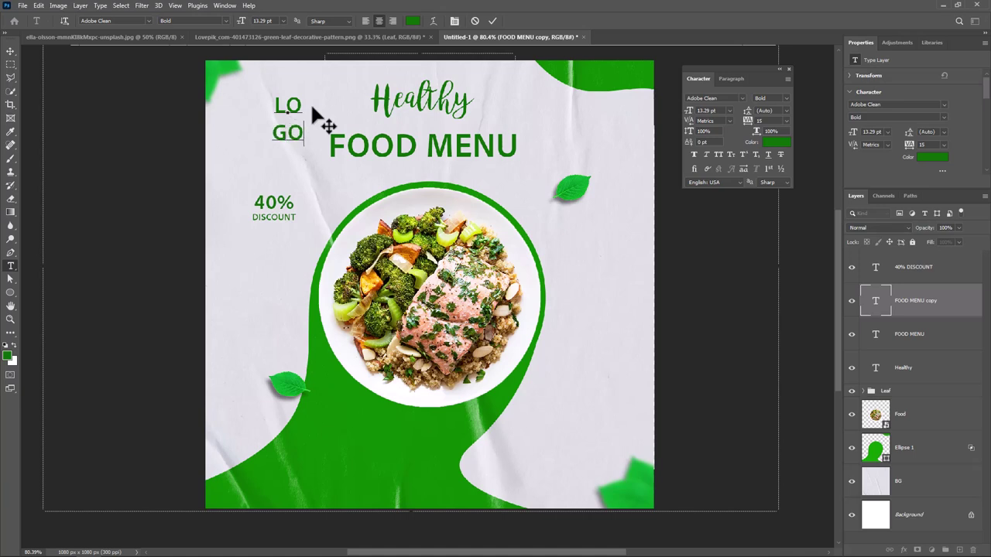
key("Return")
type("HERE")
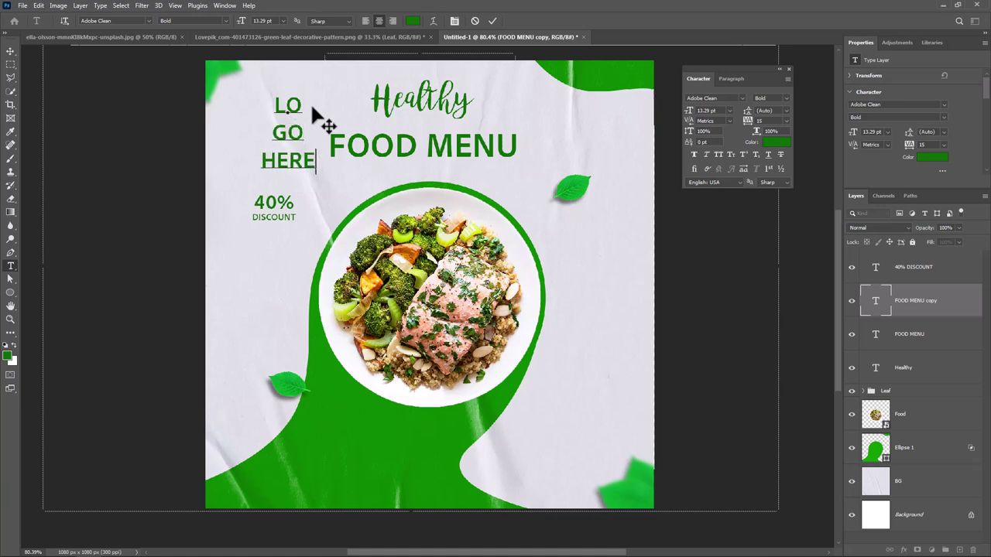
Adjust the logo text's line spacing and make HERE smaller.
key("ctrl+a")
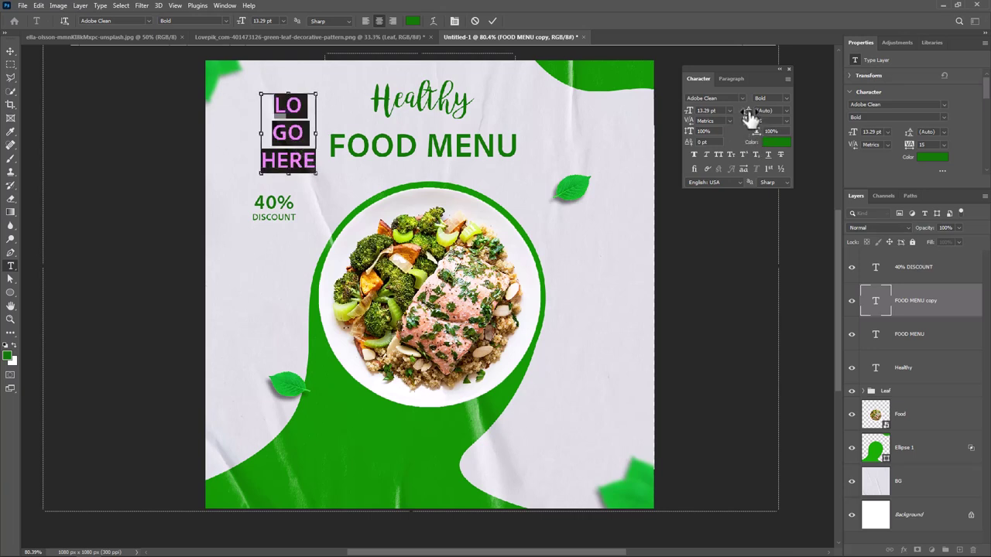
left_click_drag(752, 113, 746, 114)
key("Return")
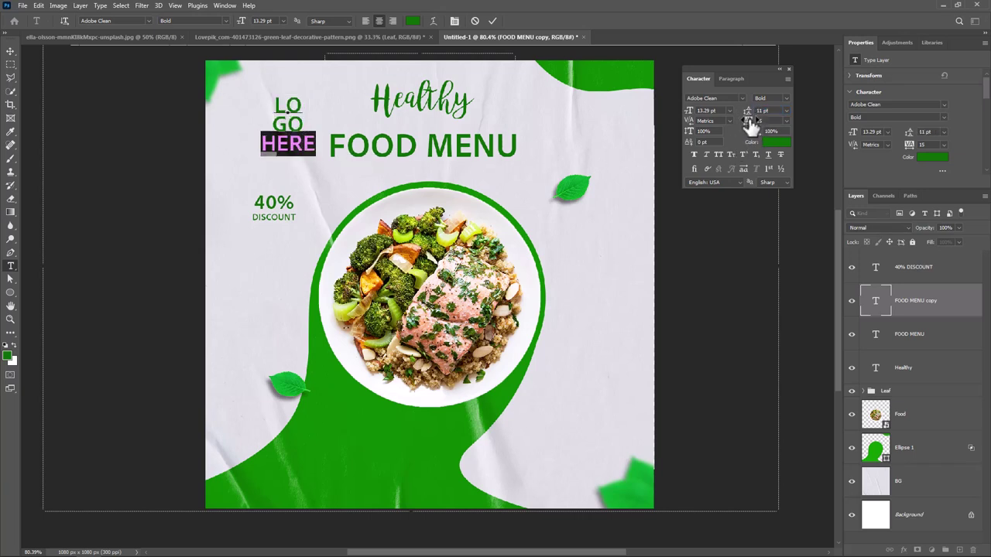
left_click_drag(748, 113, 764, 114)
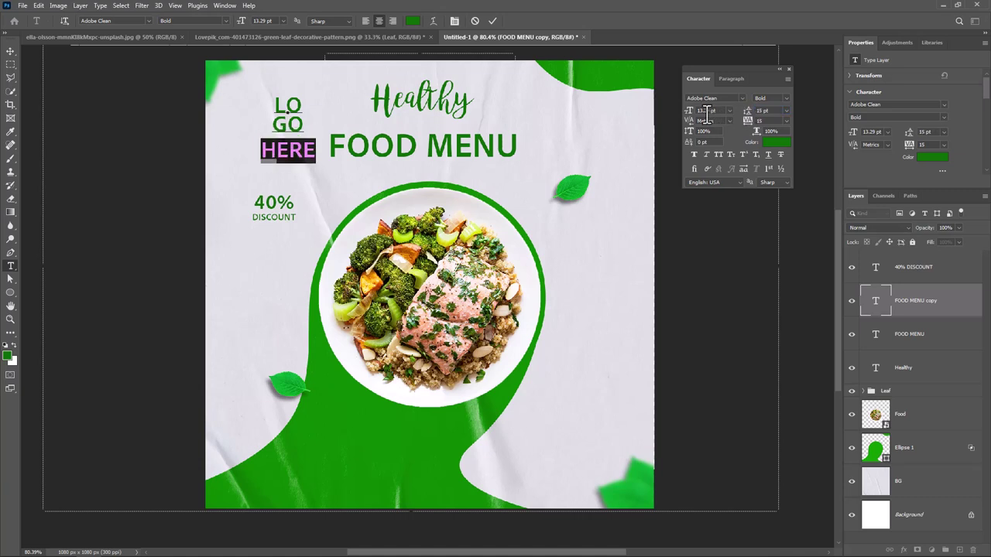
left_click_drag(689, 115, 686, 115)
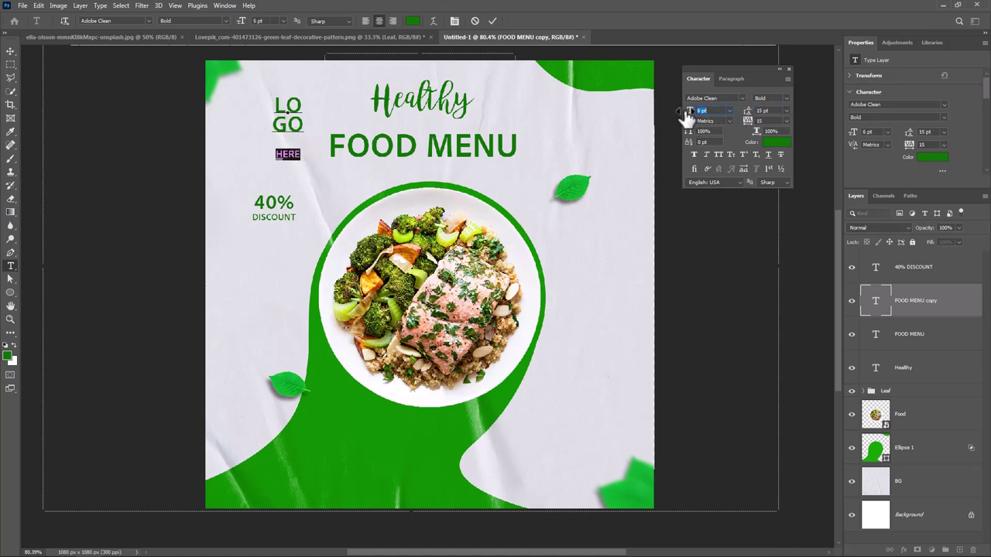
mouse_move(748, 115)
left_mouse_down()
mouse_move(739, 114)
mouse_move(748, 116)
left_mouse_up()
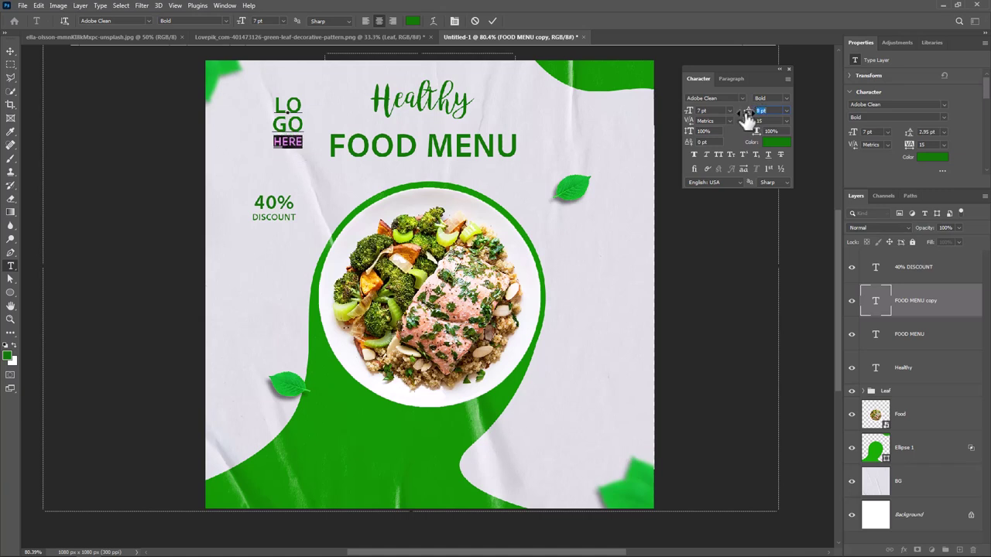
left_click(493, 20)
Position LOGO HERE in the top-left corner and drag a FOOD MENU copy bottom-left.
key("v")
mouse_move(299, 142)
left_mouse_down()
mouse_move(220, 105)
mouse_move(246, 108)
left_mouse_up()
key("ctrl+t")
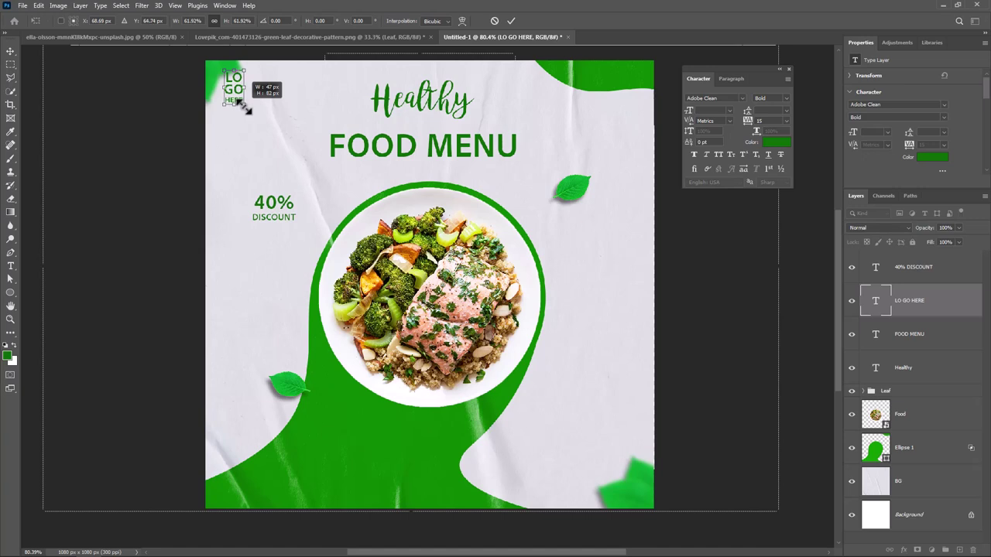
key("Return")
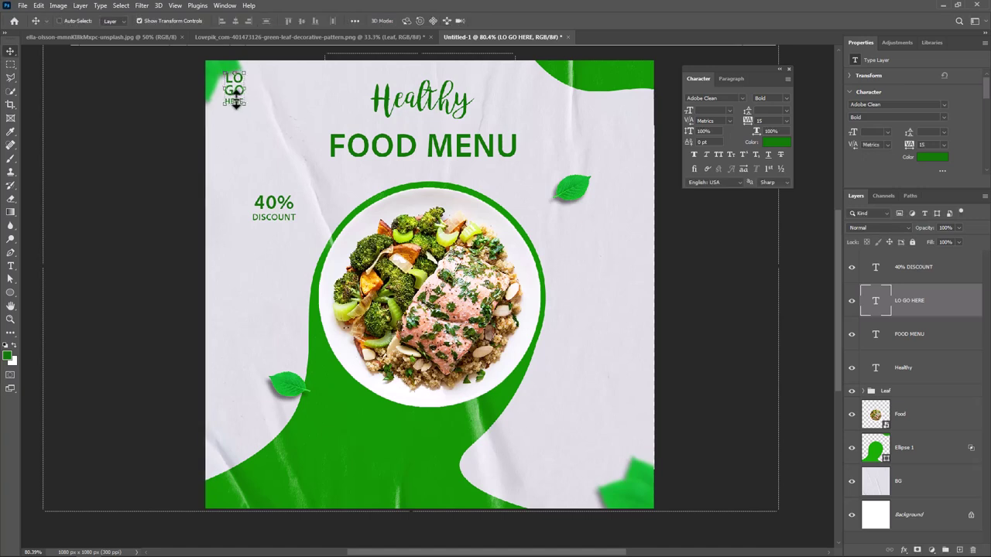
left_click_drag(234, 99, 234, 102)
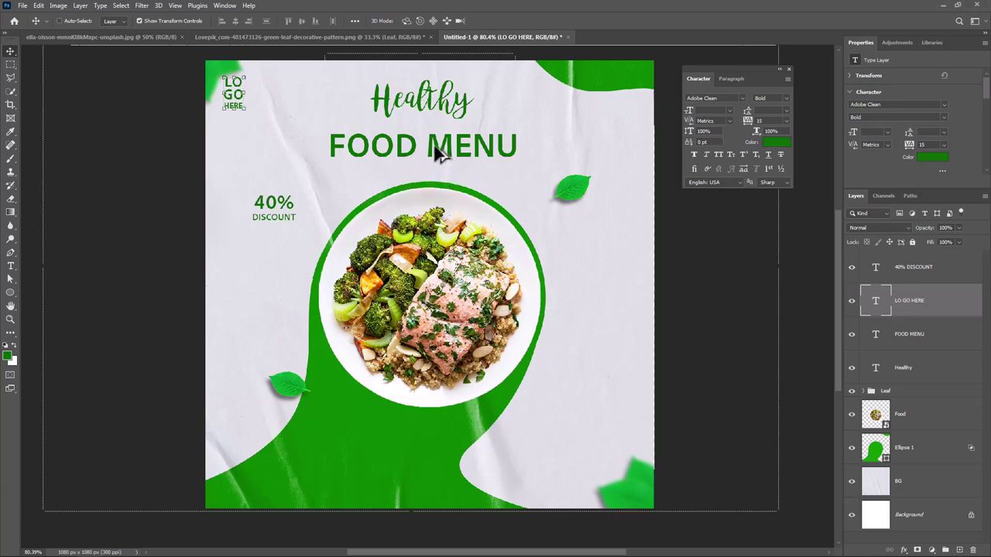
mouse_move(443, 153)
left_mouse_down()
mouse_move(424, 333)
mouse_move(373, 466)
left_mouse_up()
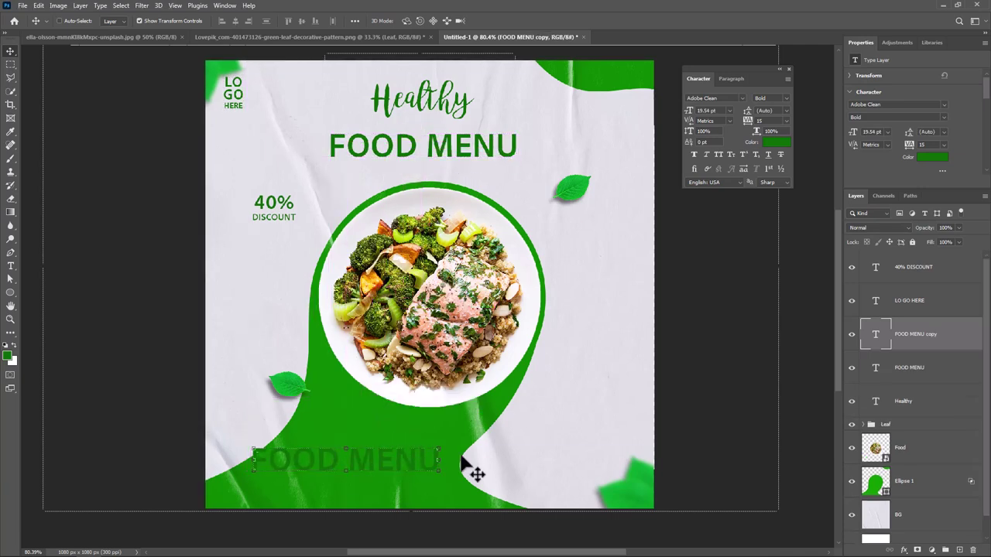
Turn the copy into a pale green 7 pt placeholder phone number at bottom-left.
double_click(875, 341)
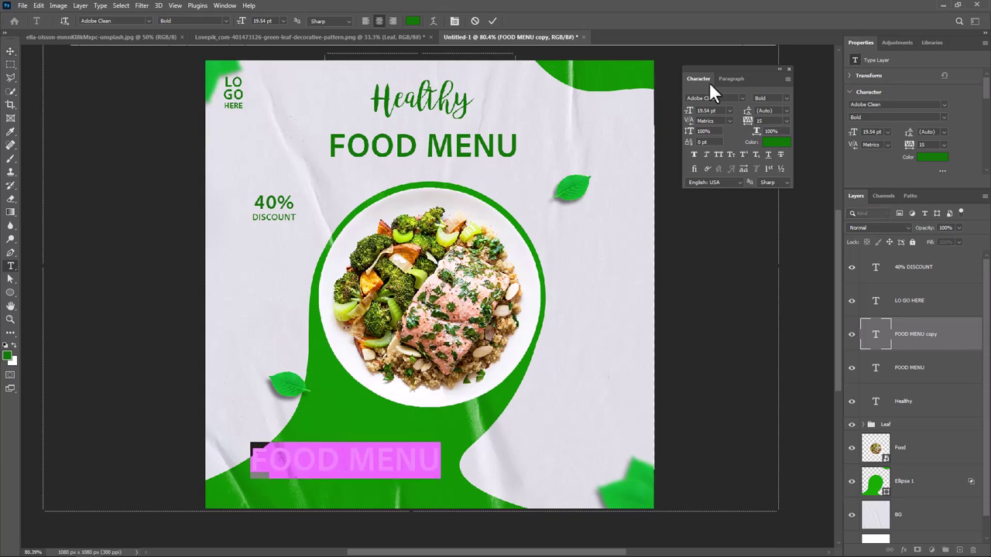
left_click(759, 144)
mouse_move(282, 146)
left_mouse_down()
mouse_move(207, 113)
mouse_move(245, 106)
left_mouse_up()
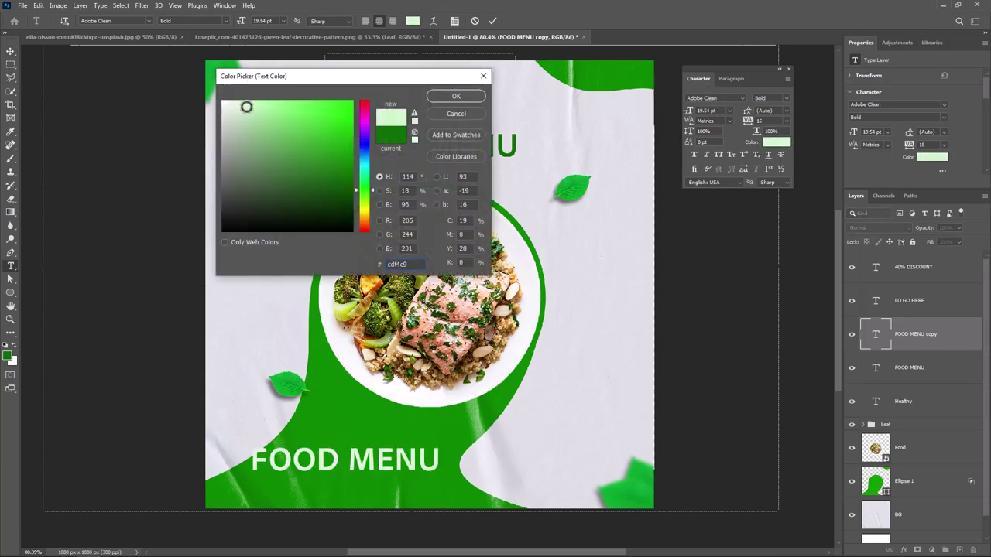
left_click(456, 95)
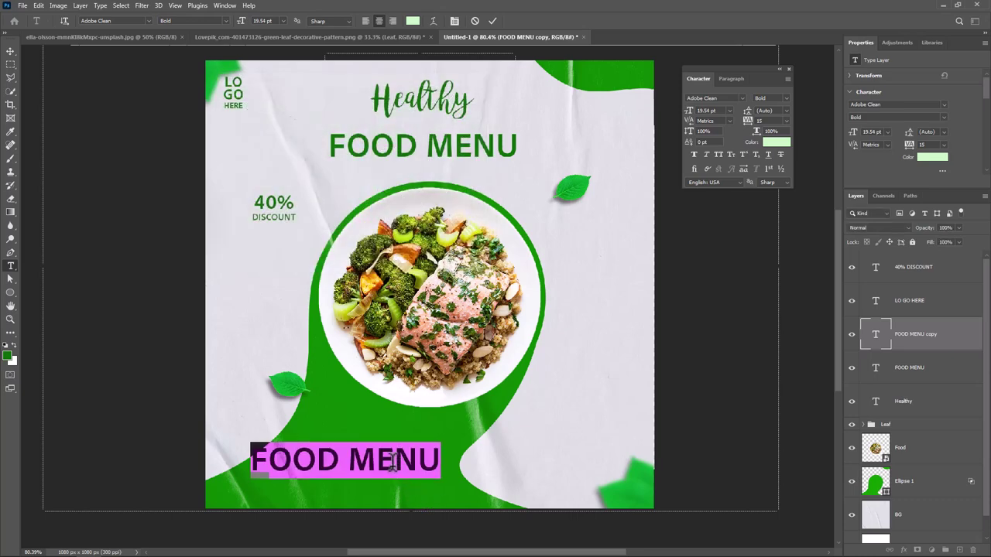
type("00")
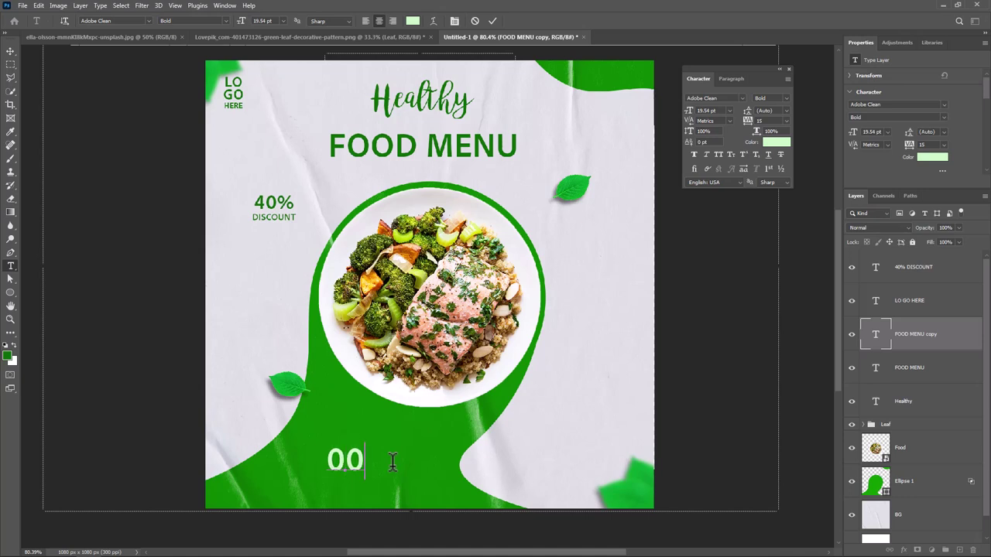
type(" - ")
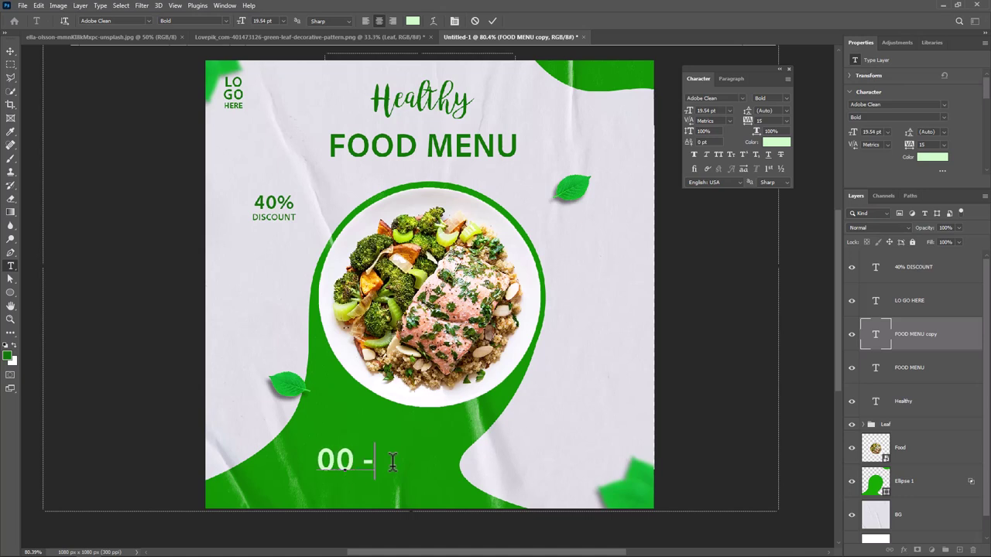
type("44 ")
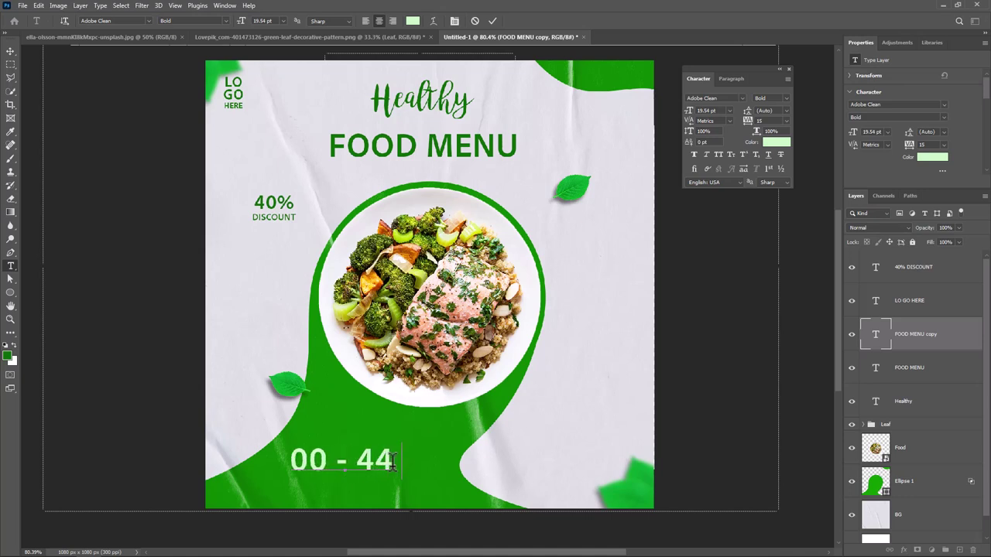
type("- 444")
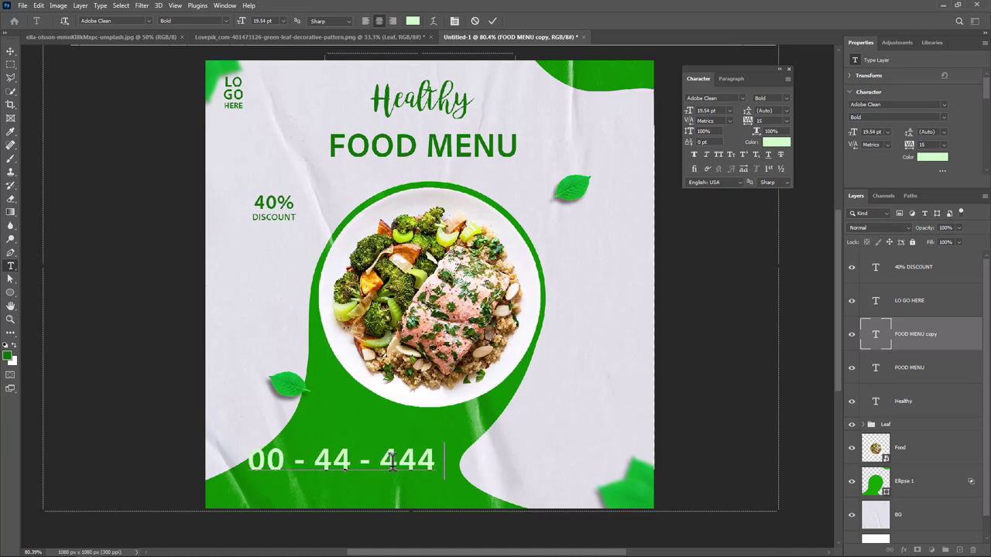
type(" - ")
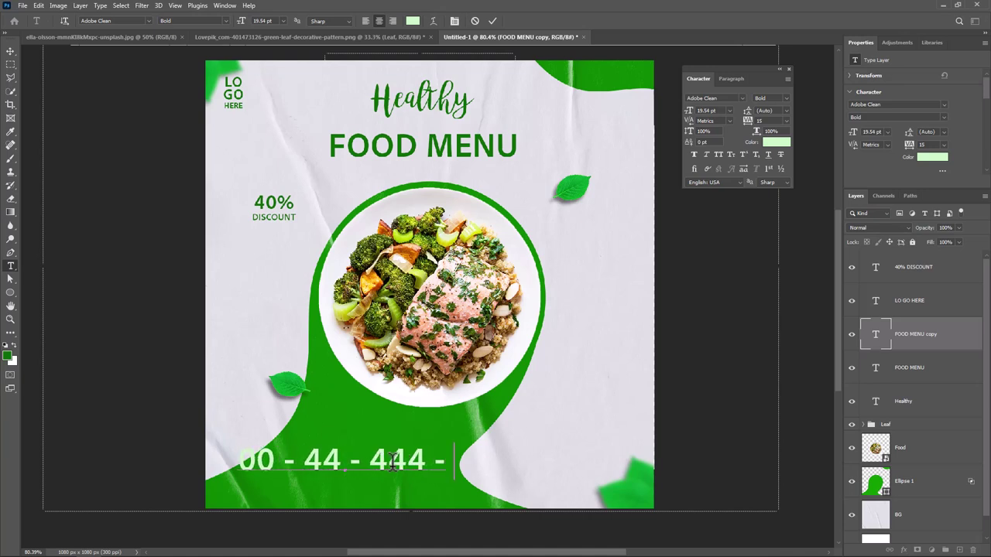
type(" 688")
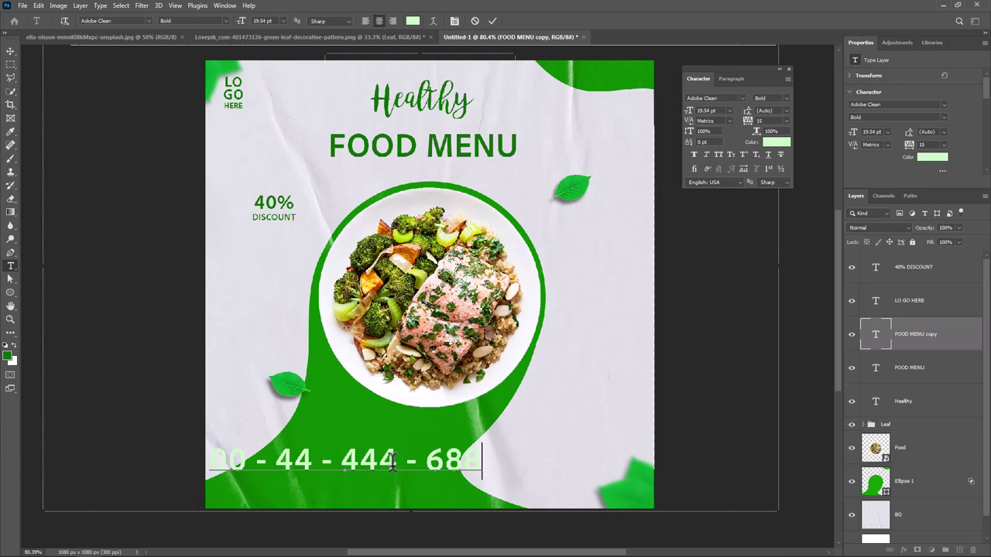
key("ctrl+a")
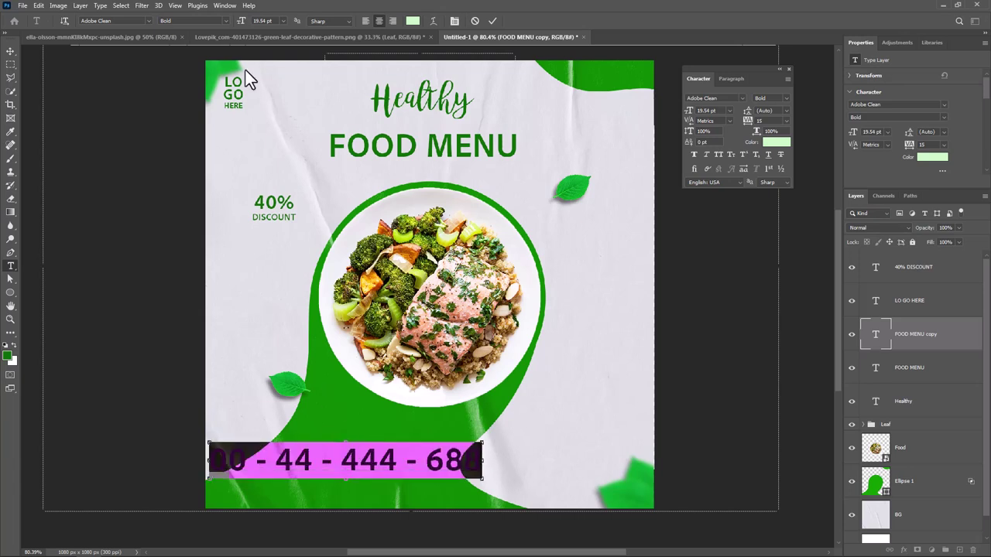
left_click_drag(243, 21, 229, 26)
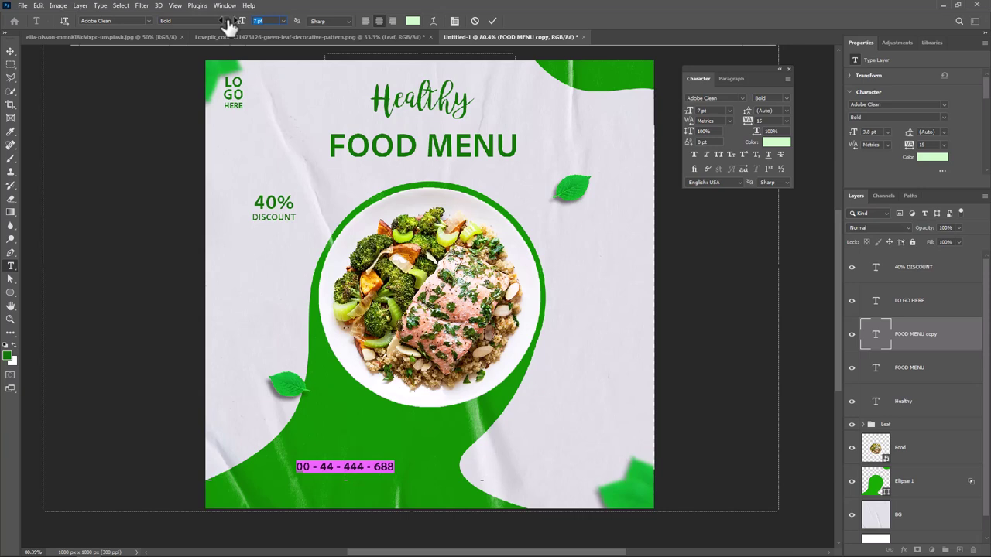
left_click(10, 51)
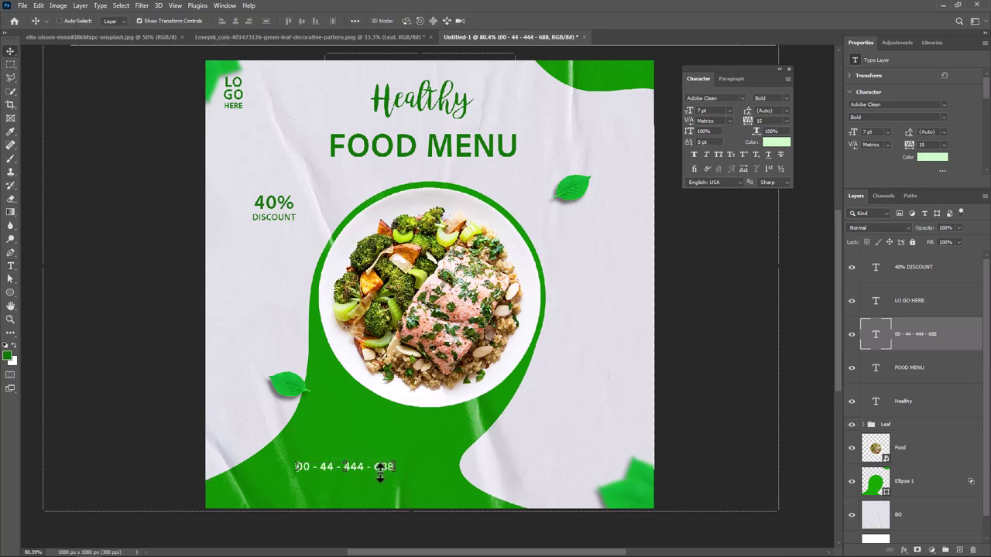
mouse_move(379, 473)
left_mouse_down()
mouse_move(313, 475)
mouse_move(315, 491)
left_mouse_up()
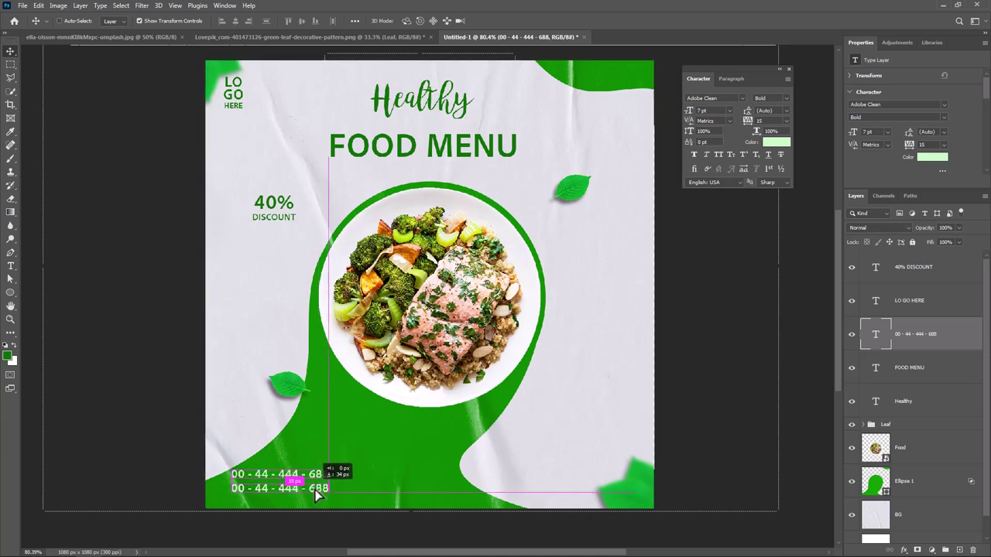
double_click(314, 489)
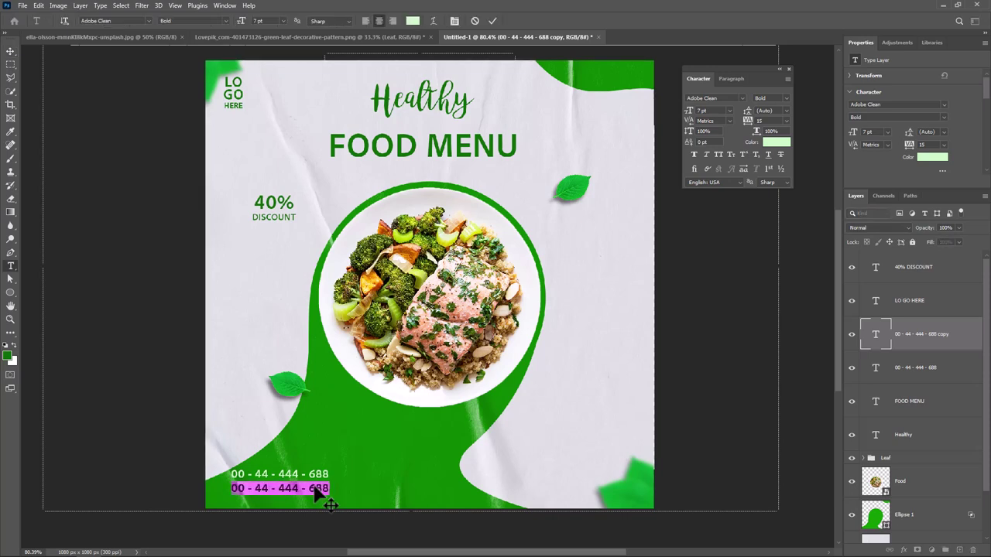
type("www")
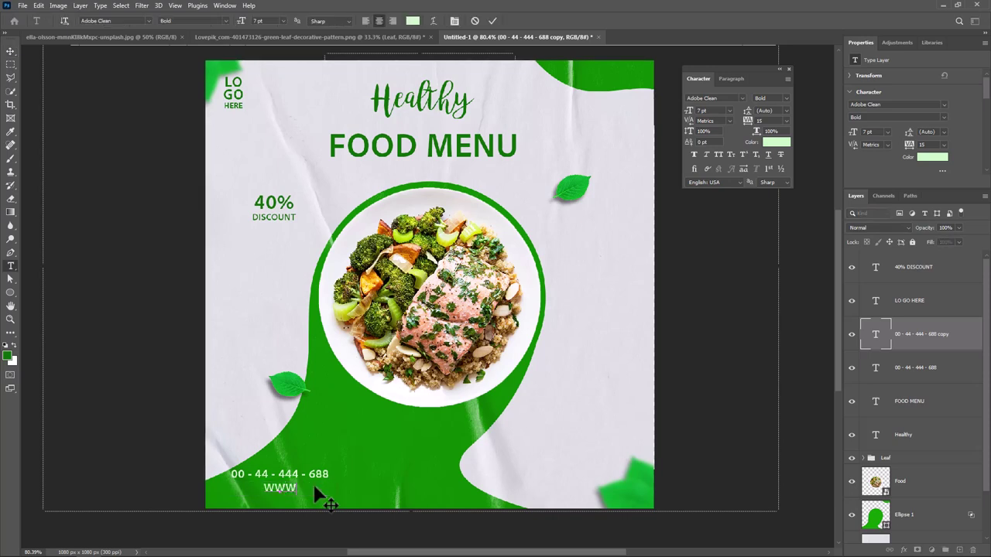
type(".your")
type("site.com")
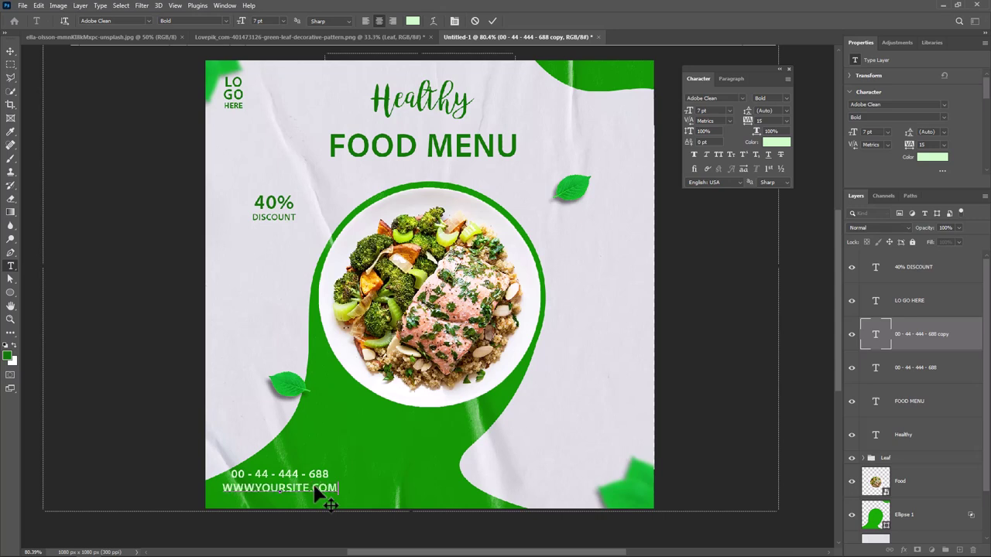
key("ctrl+a")
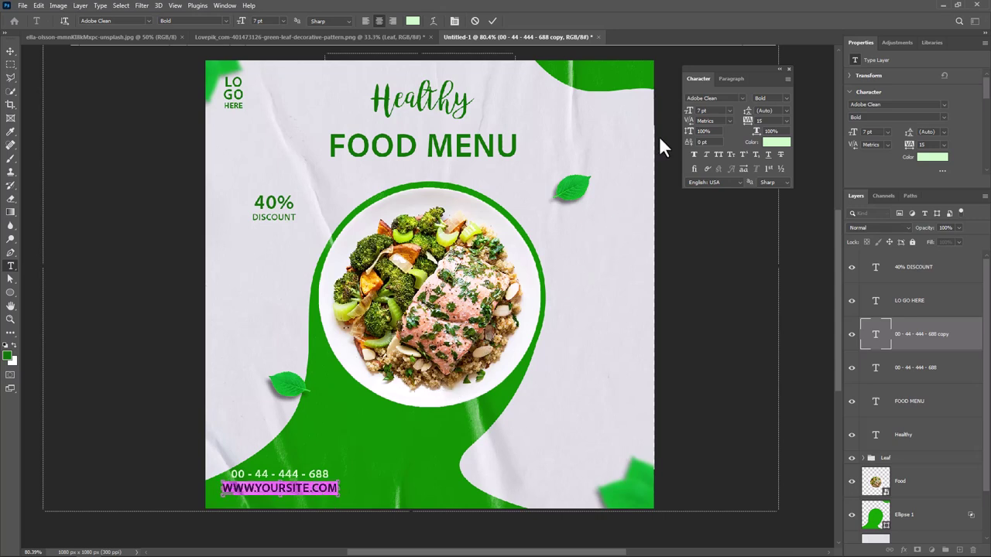
left_click(260, 21)
key("Down")
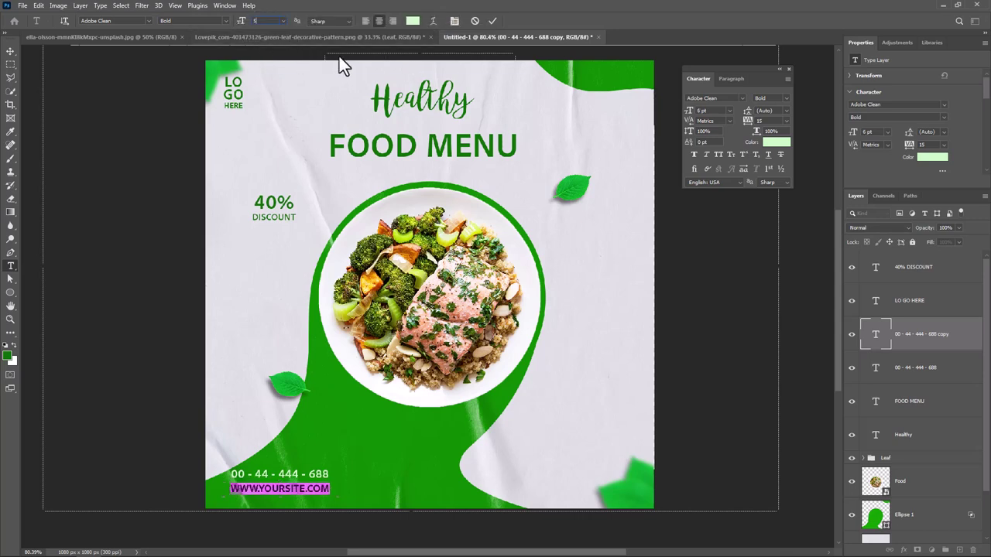
key("Down")
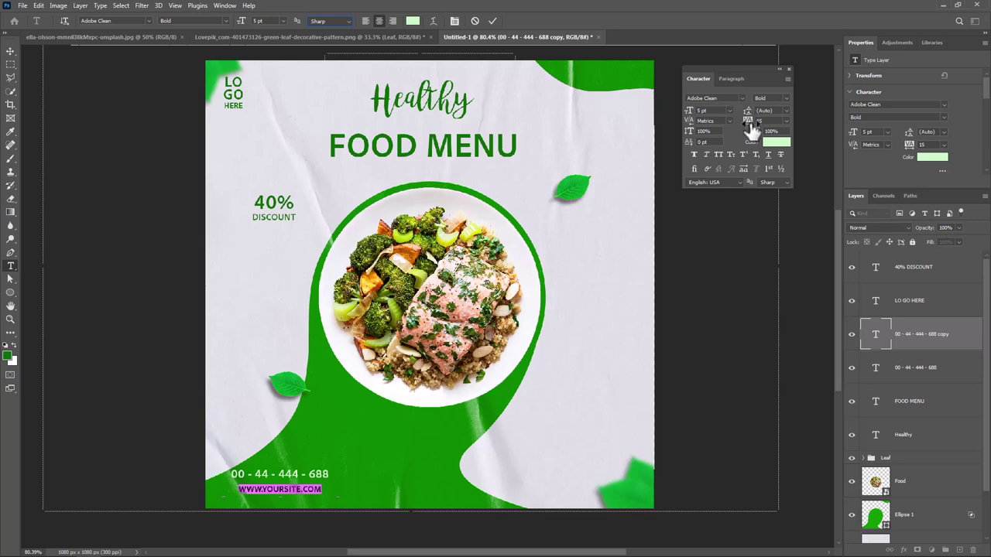
left_click_drag(749, 125, 754, 131)
left_click(491, 21)
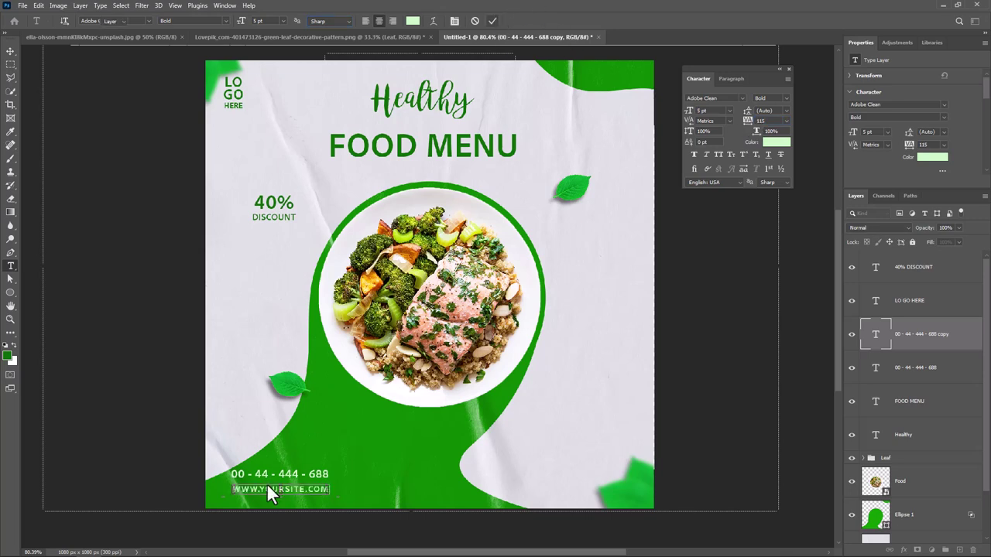
key("v")
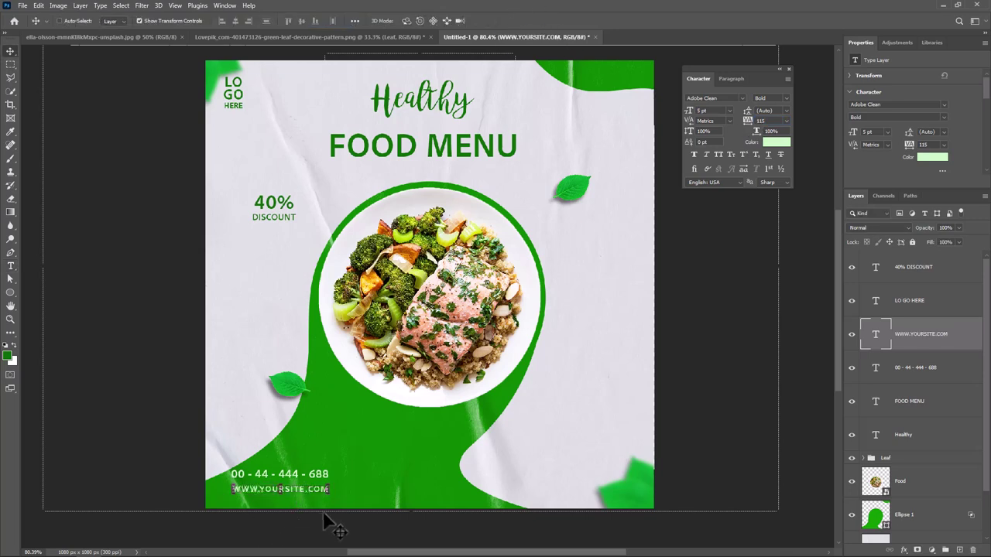
key("Up")
key("Up")
key("Up")
key("Up")
key("Up")
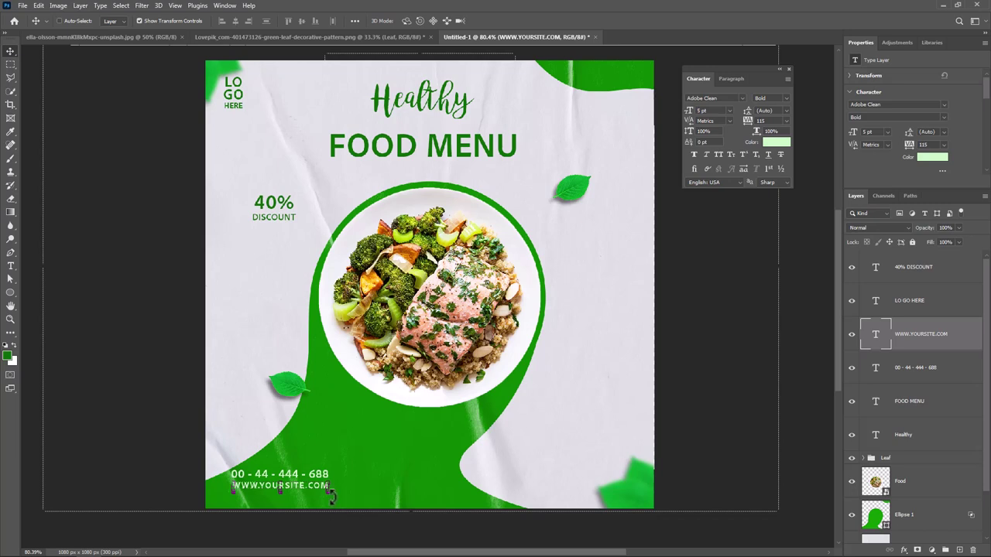
Copy the phone number to the bottom right and retype it as 'ORDER NOW'.
left_click_drag(308, 480, 596, 499)
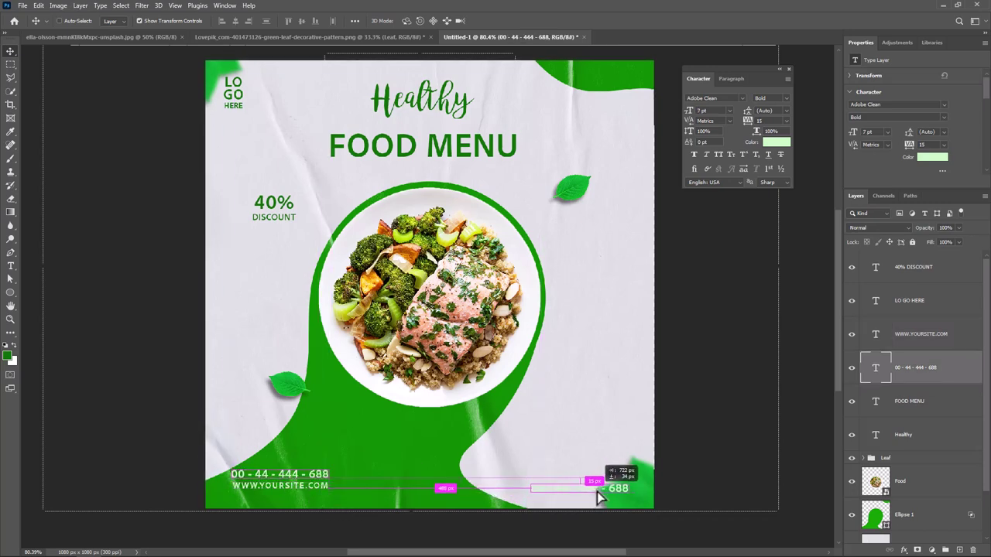
left_click_drag(596, 499, 602, 488)
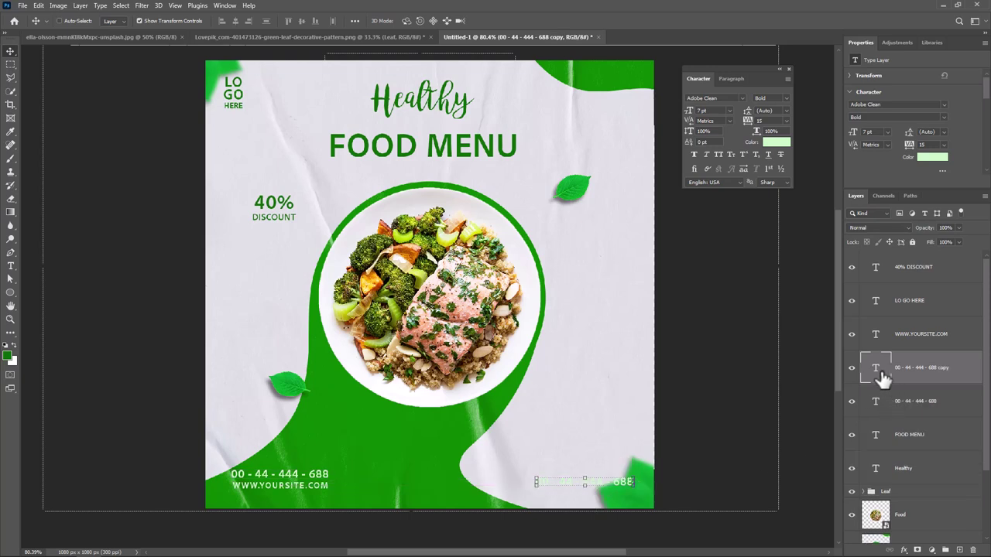
double_click(877, 372)
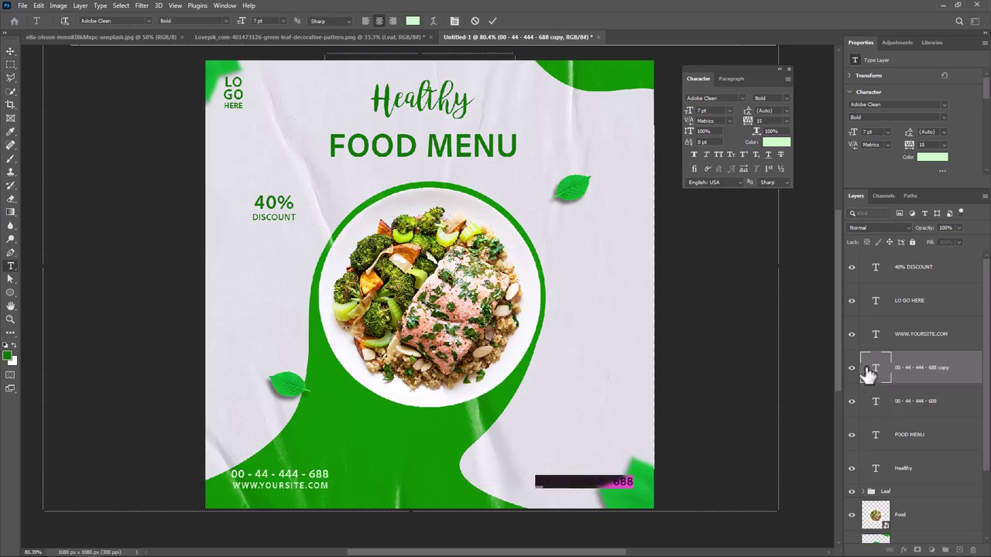
key("BackSpace")
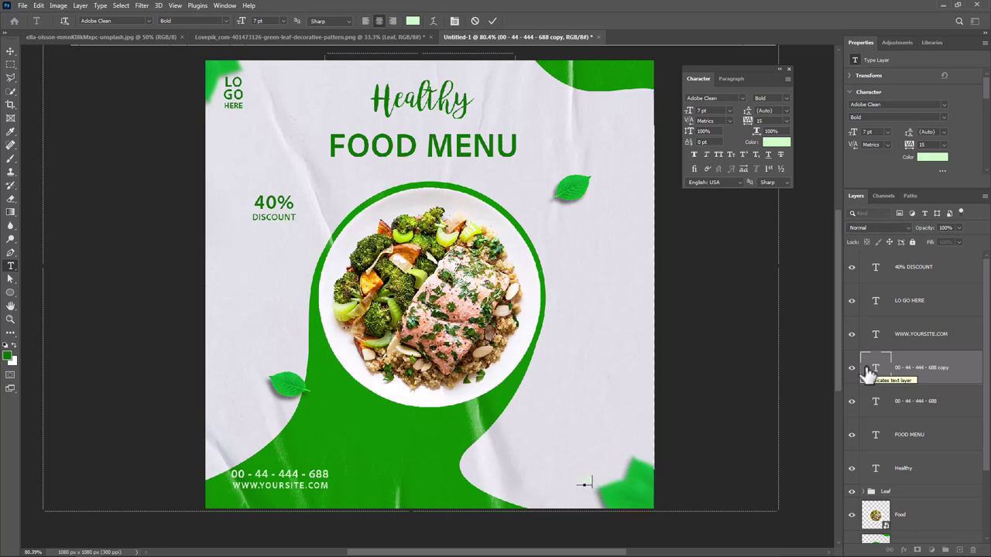
type("ORDER NOW")
key("ctrl+Return")
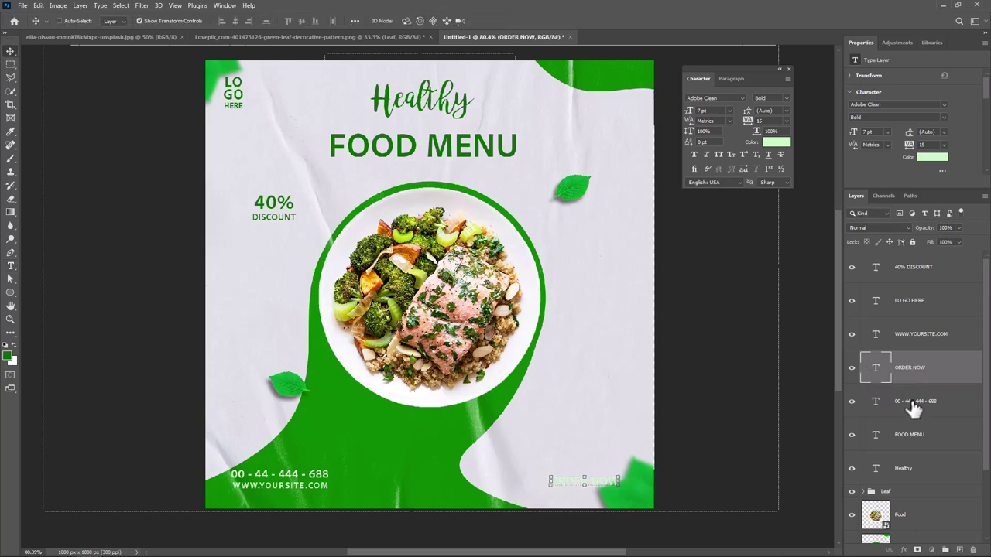
left_click(915, 407)
left_click(11, 292)
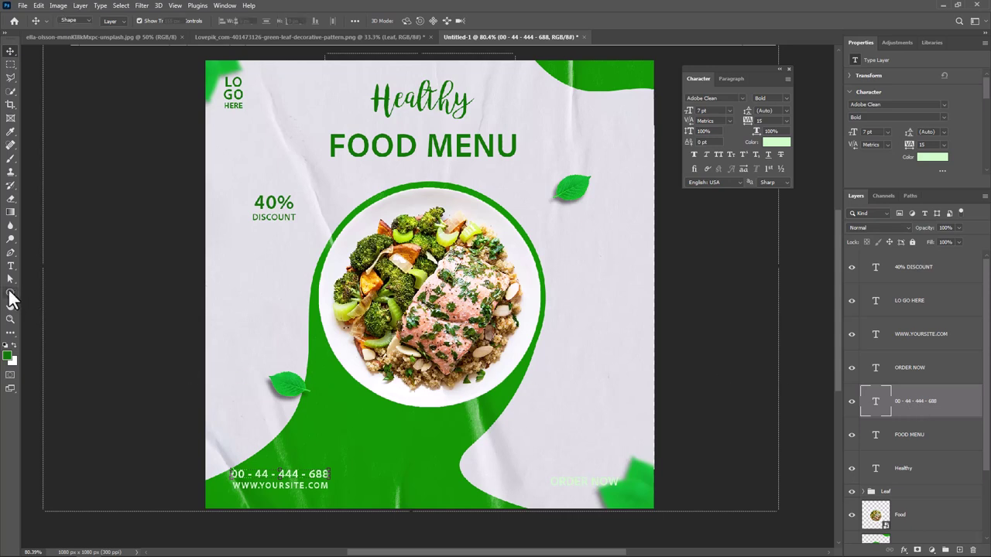
left_click(46, 295)
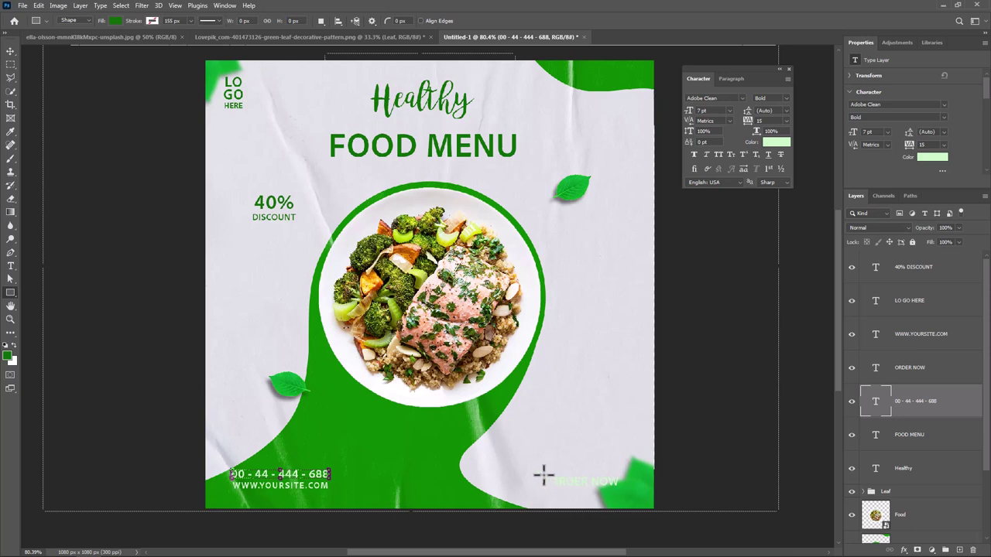
Draw a green rectangle behind ORDER NOW and round its corners into a pill.
left_click_drag(546, 476, 622, 487)
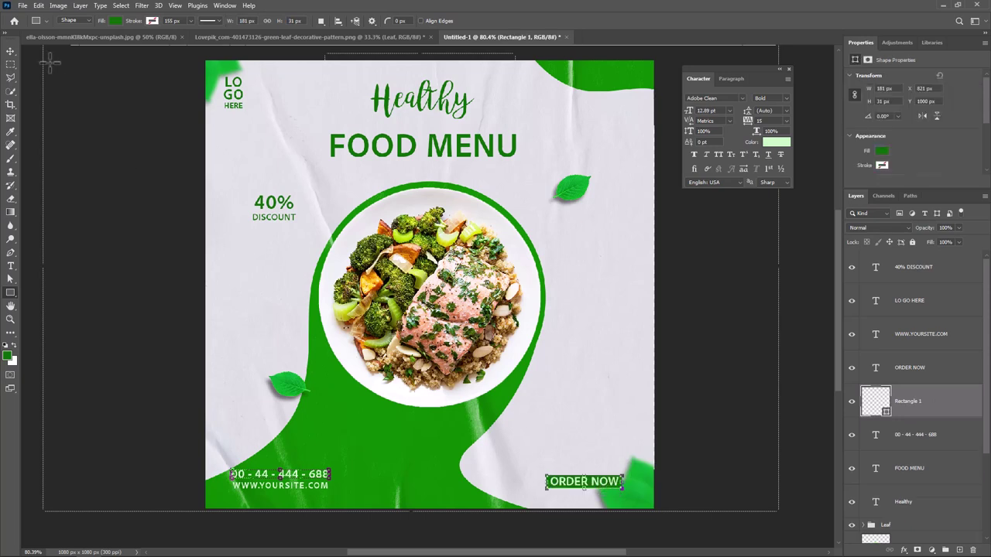
left_click(11, 51)
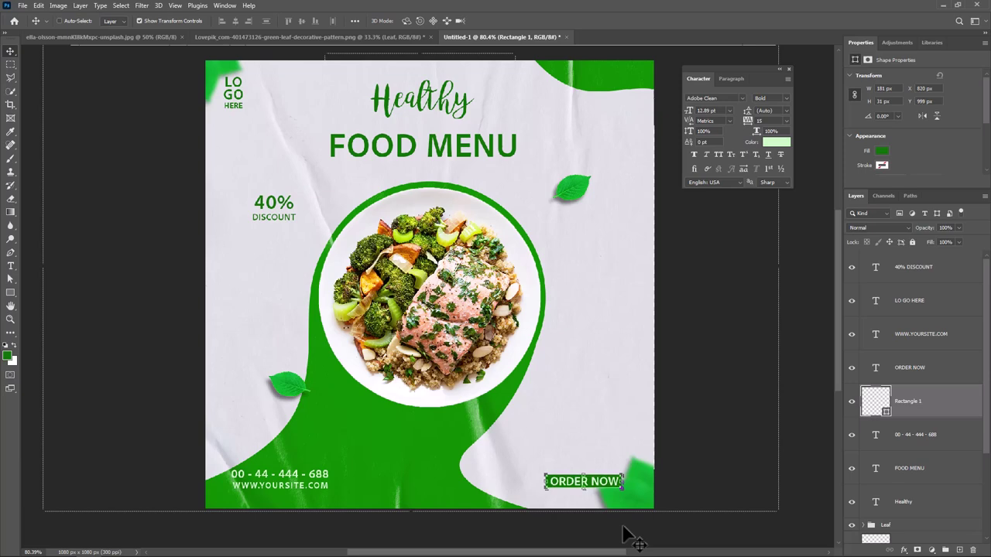
scroll(619, 491, "up", 2)
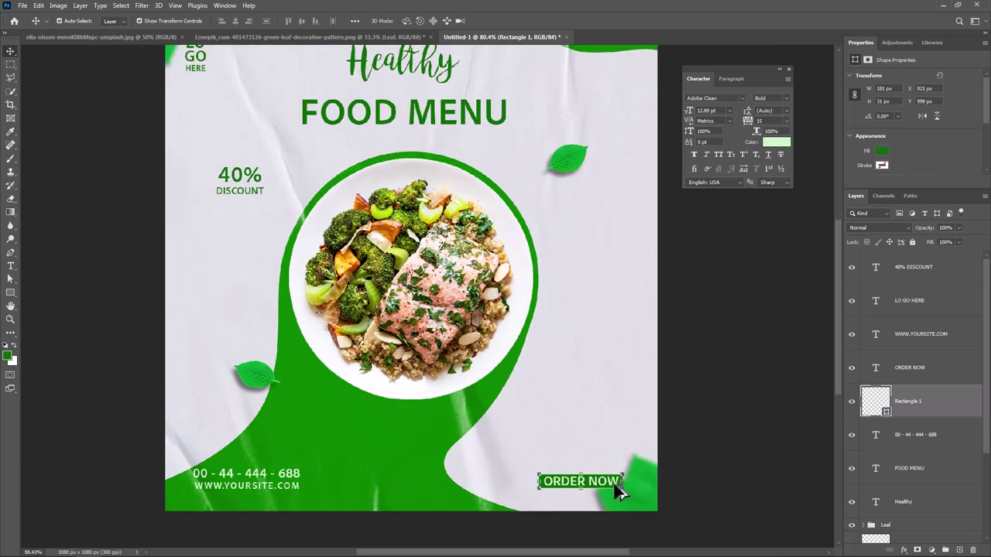
scroll(619, 489, "up", 2)
scroll(619, 489, "up", 1)
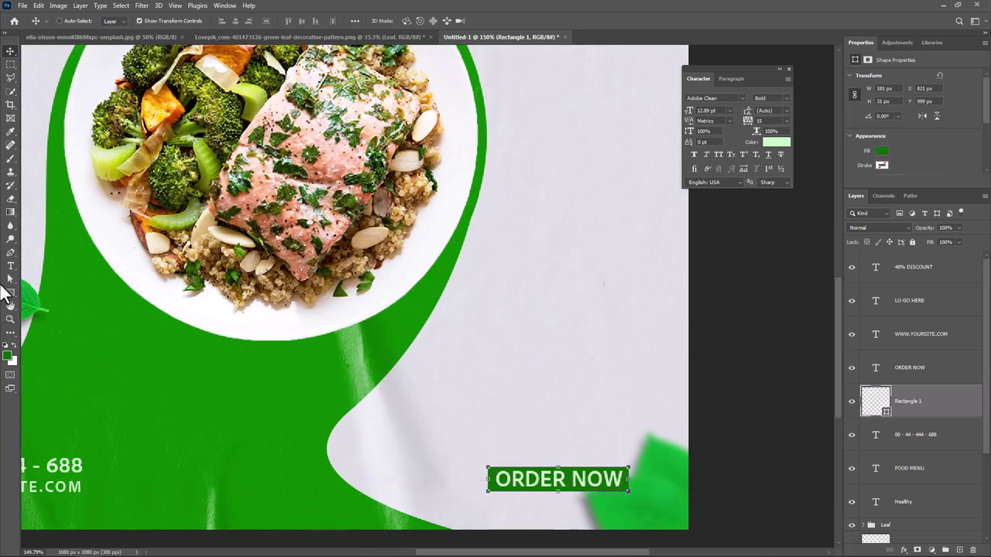
left_click(11, 294)
scroll(621, 486, "up", 2)
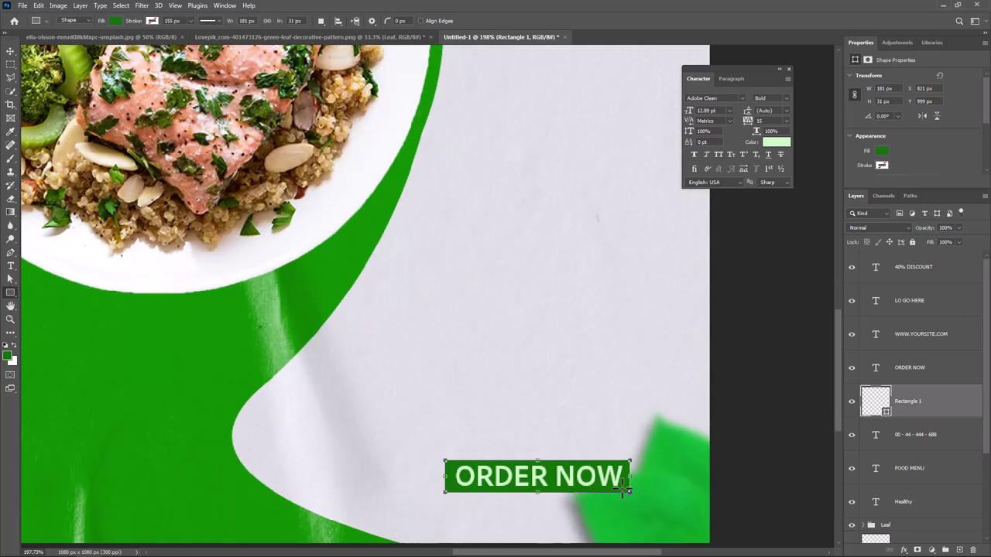
scroll(619, 484, "up", 3)
mouse_move(623, 484)
left_mouse_down()
mouse_move(618, 479)
mouse_move(601, 501)
left_mouse_up()
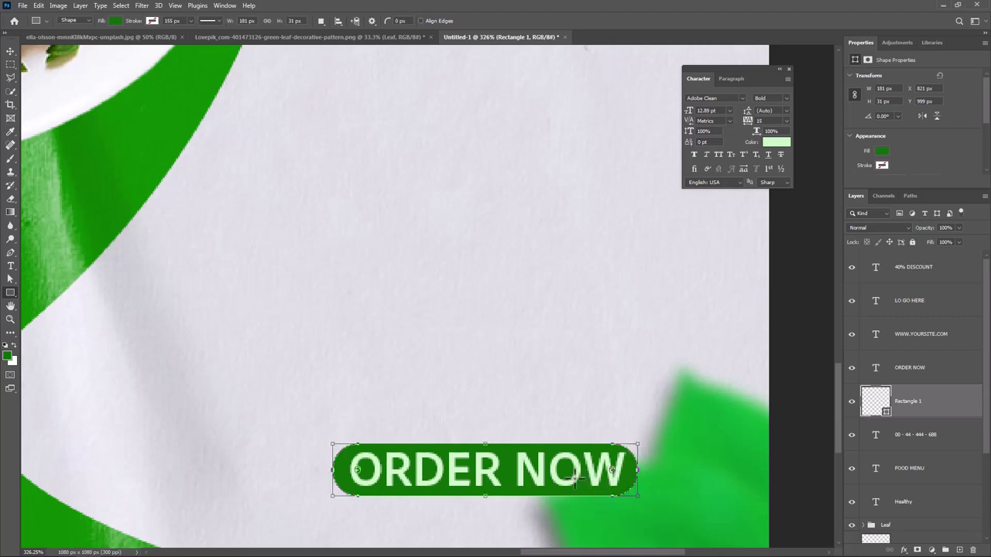
Shrink the ORDER NOW text to about 6 pt to fit inside the button.
key("ctrl+0")
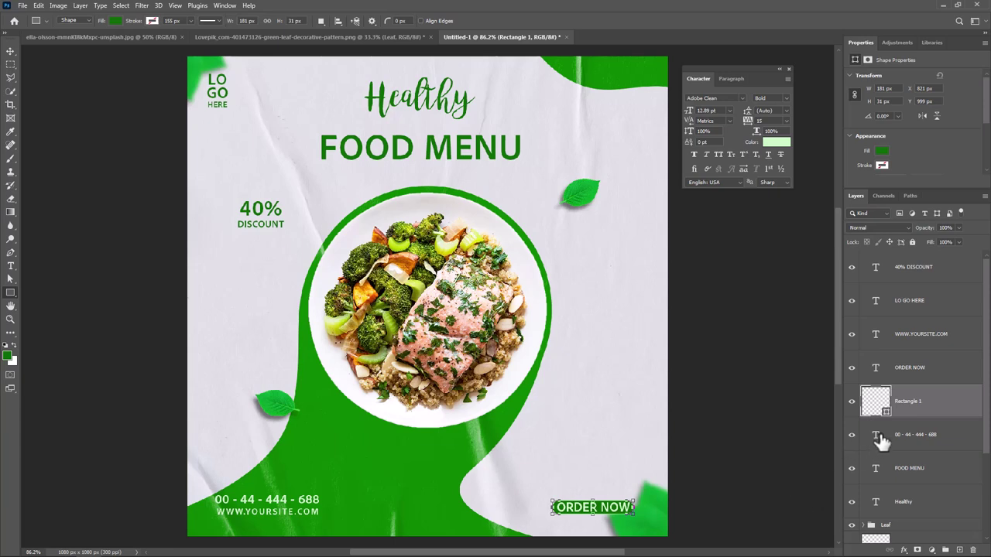
left_click(907, 371)
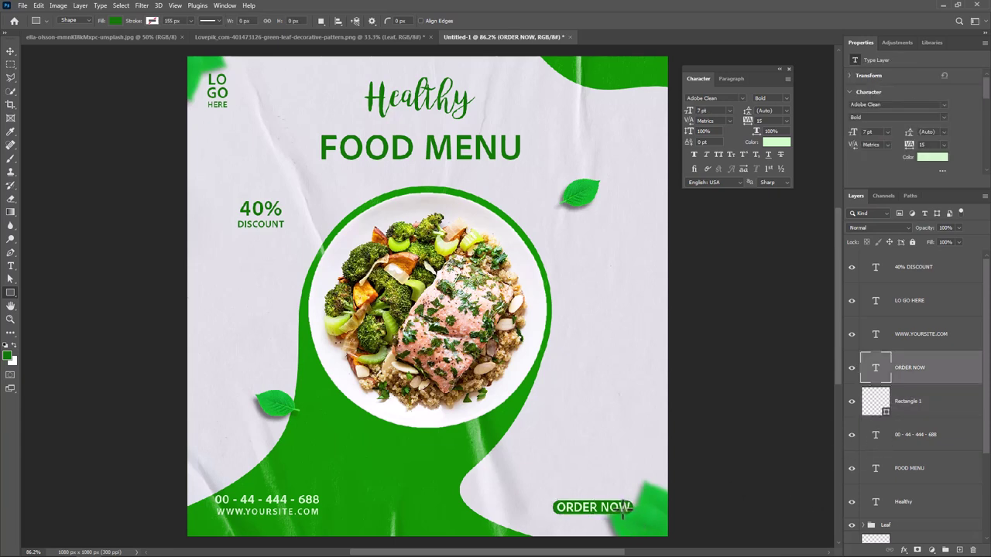
key("ctrl+t")
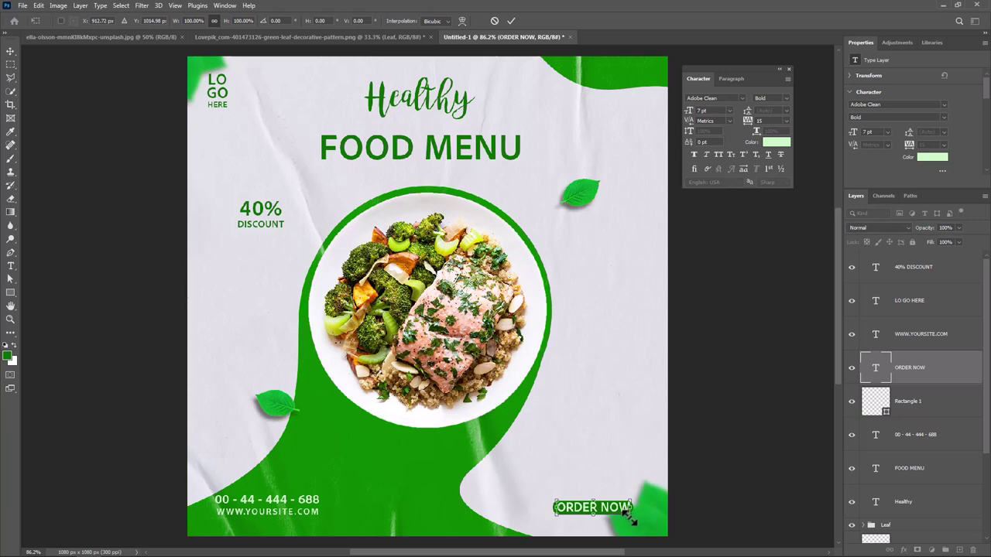
left_click_drag(629, 518, 619, 520)
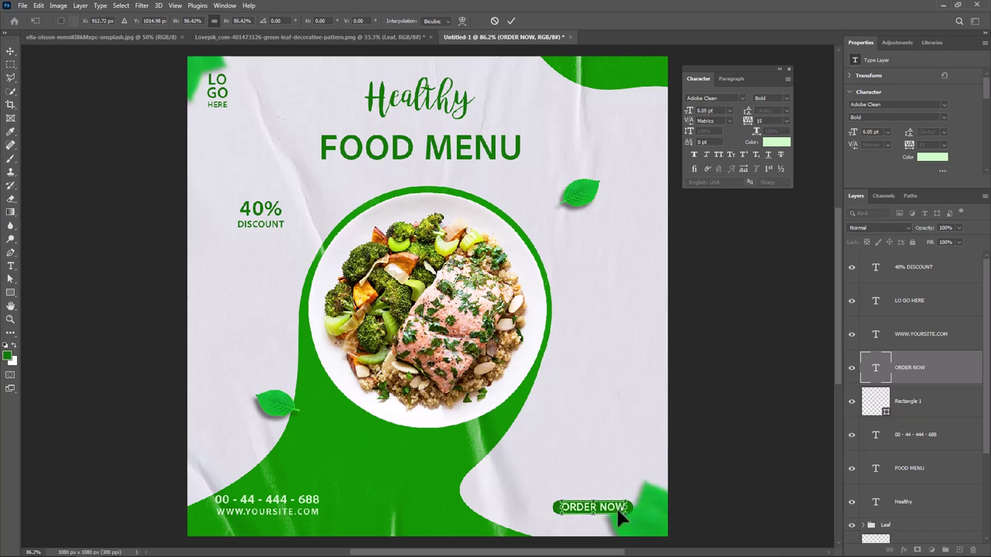
key("Return")
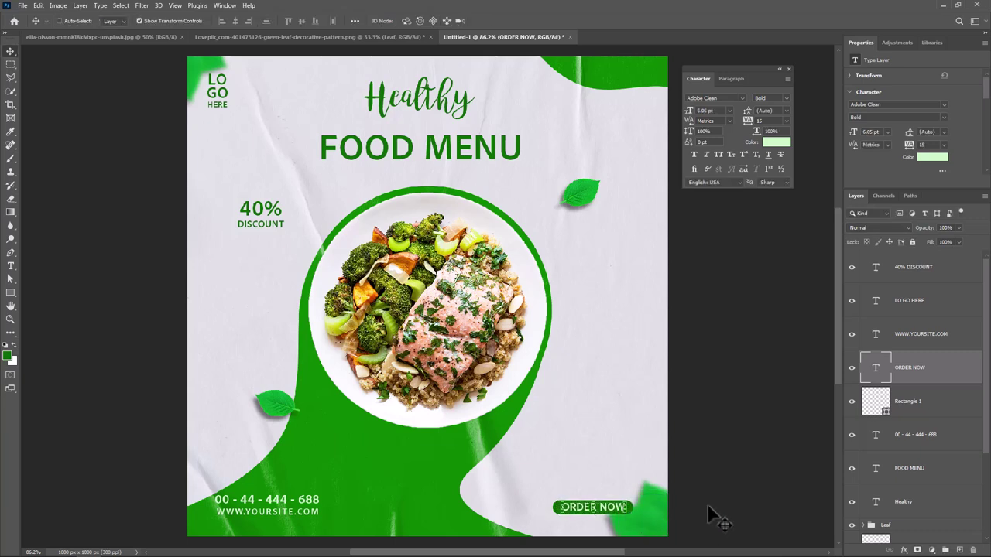
Select Rectangle 1 through Healthy and group them as 'TEXTS'.
left_click(909, 274)
scroll(960, 409, "down", 3)
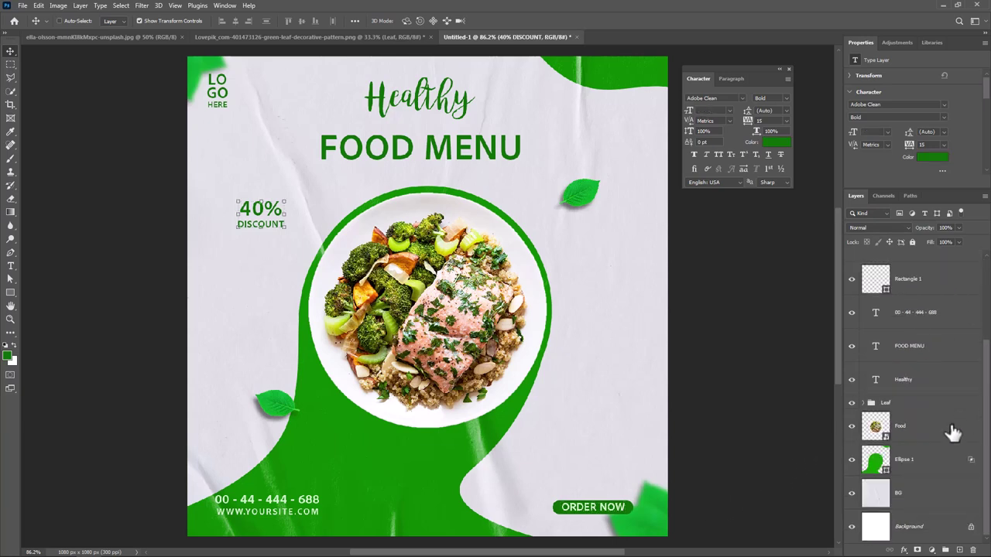
left_click(925, 381, "shift")
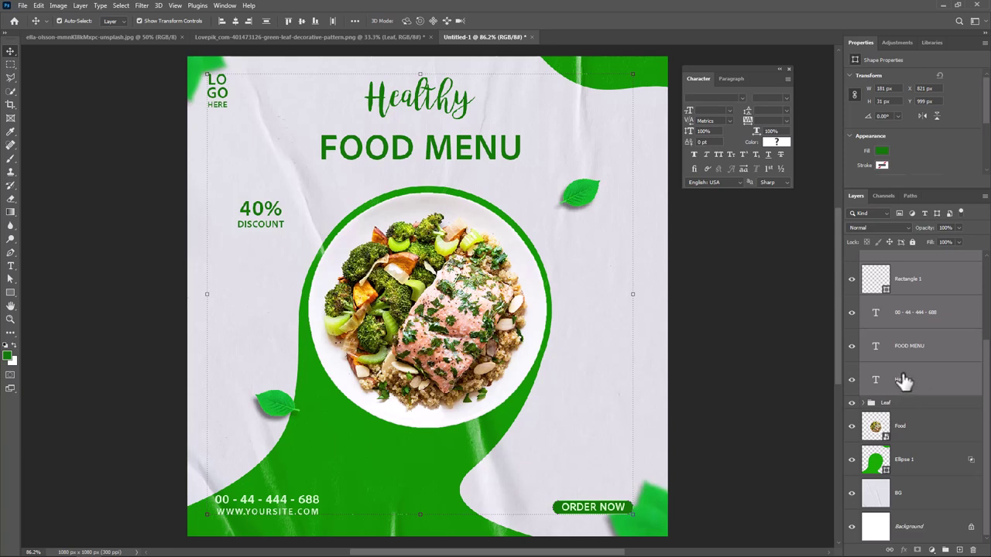
key("ctrl+g")
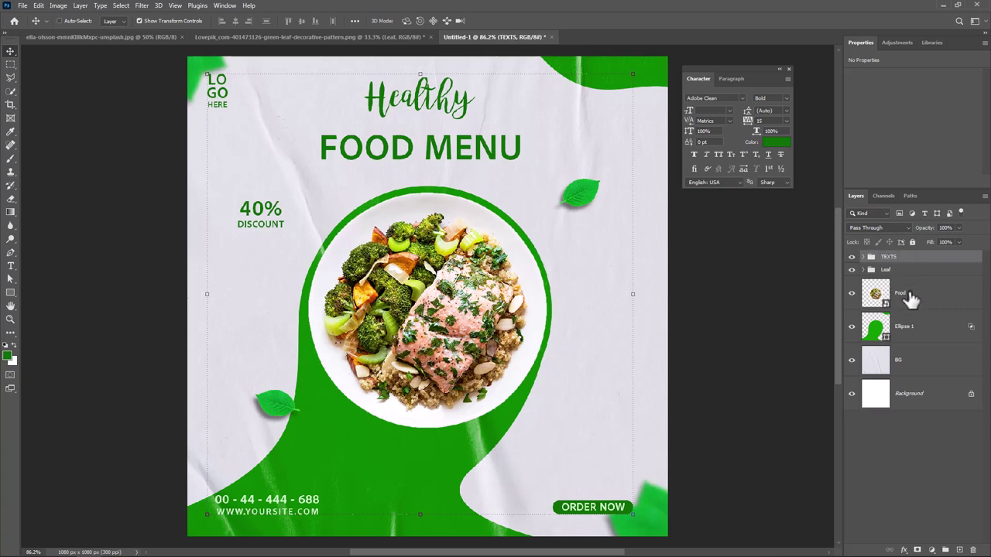
left_click(851, 256)
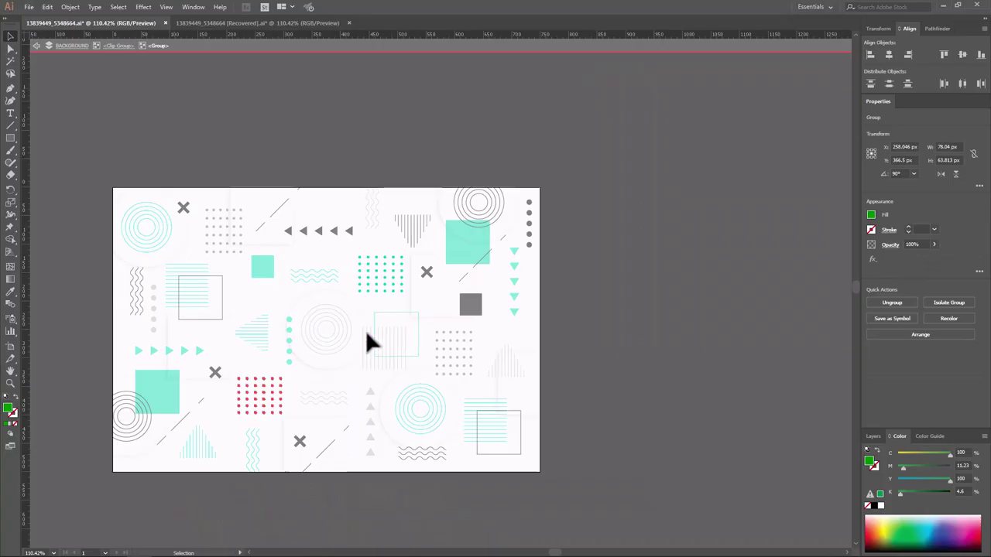
key("alt+Tab")
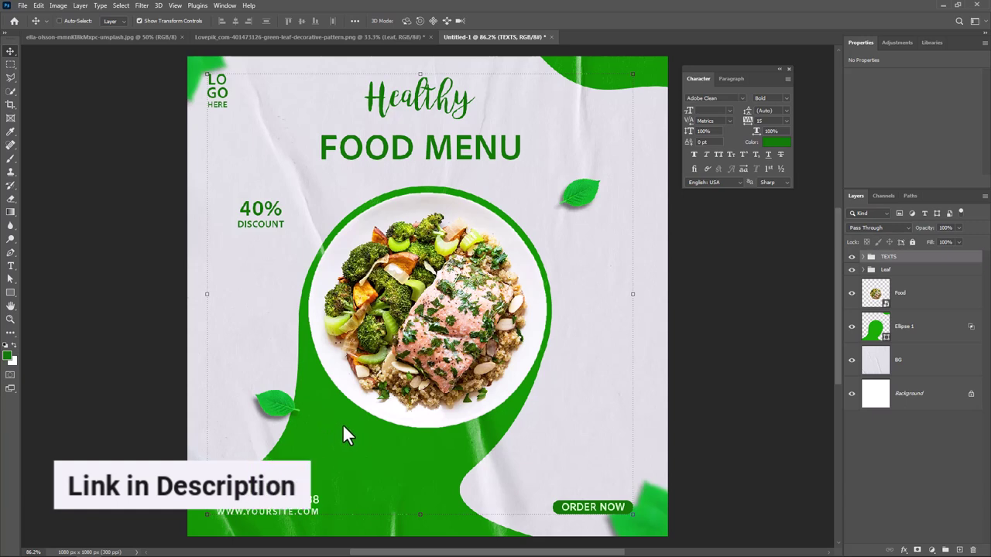
Paste the green dot pattern and shrink it to sit right of the plate.
key("ctrl+v")
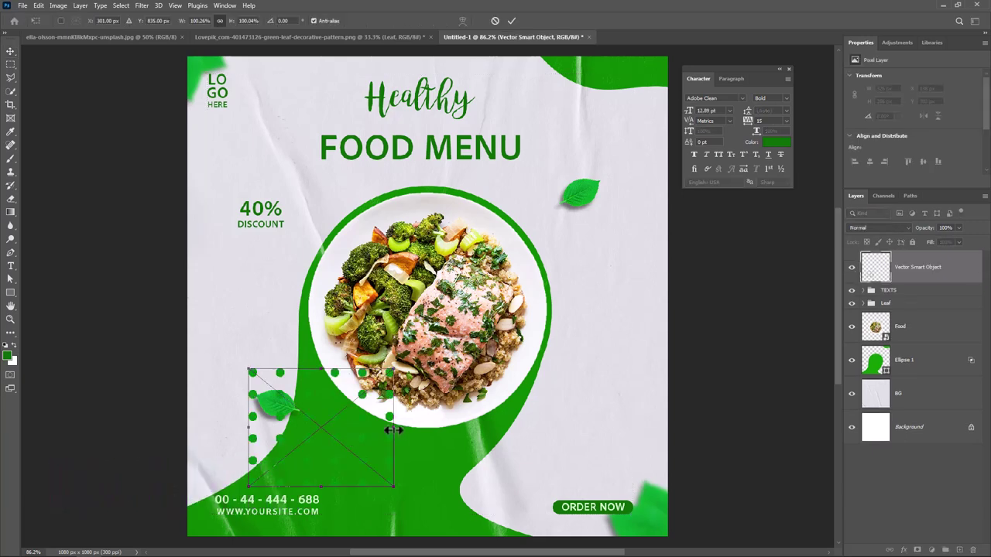
mouse_move(393, 428)
left_mouse_down()
mouse_move(280, 428)
mouse_move(617, 284)
left_mouse_up()
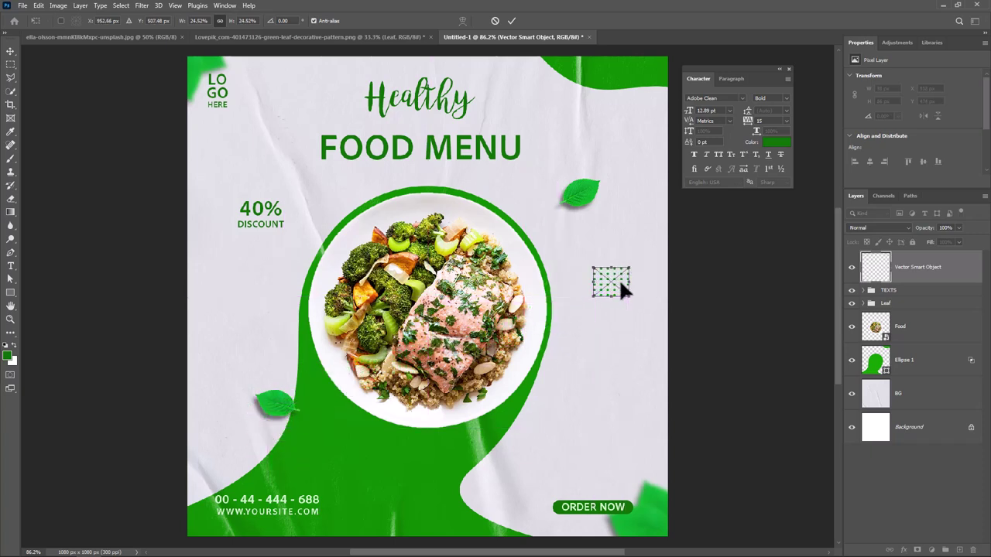
key("Return")
Duplicate the dot pattern, rotate the copy 90° and place it left, above the leaf.
mouse_move(617, 285)
left_mouse_down()
mouse_move(235, 434)
mouse_move(241, 467)
left_mouse_up()
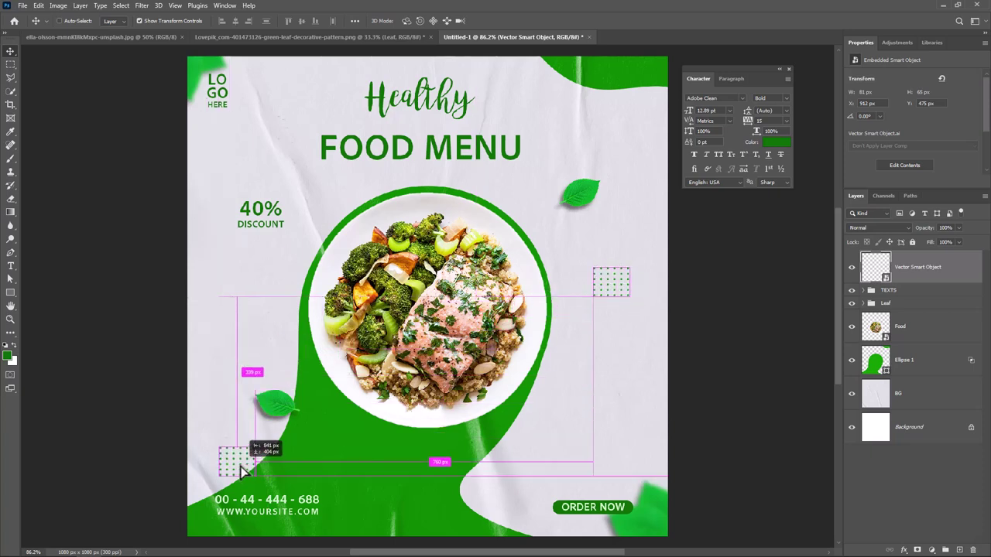
key("ctrl+t")
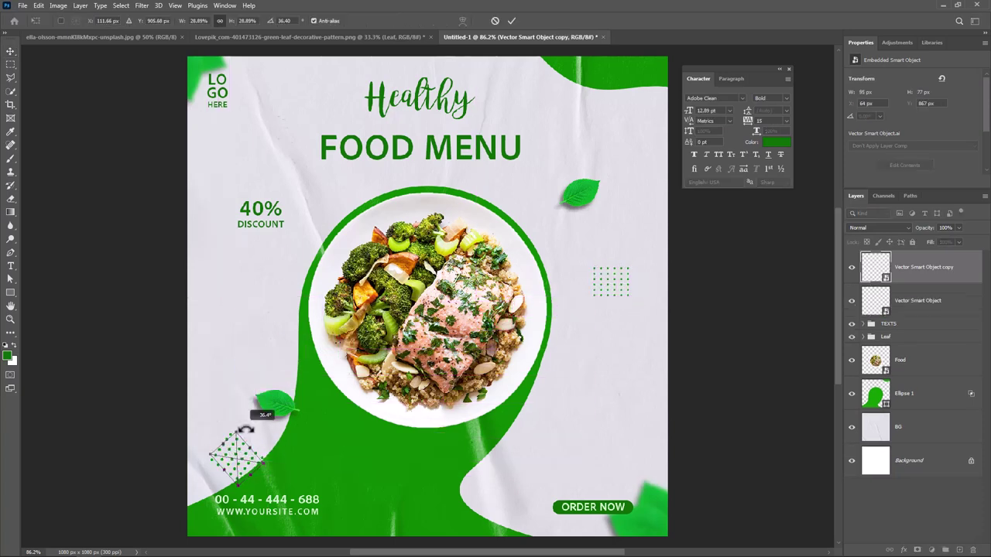
left_click_drag(230, 430, 267, 437)
mouse_move(238, 472)
left_mouse_down()
mouse_move(241, 341)
mouse_move(239, 360)
left_mouse_up()
key("Return")
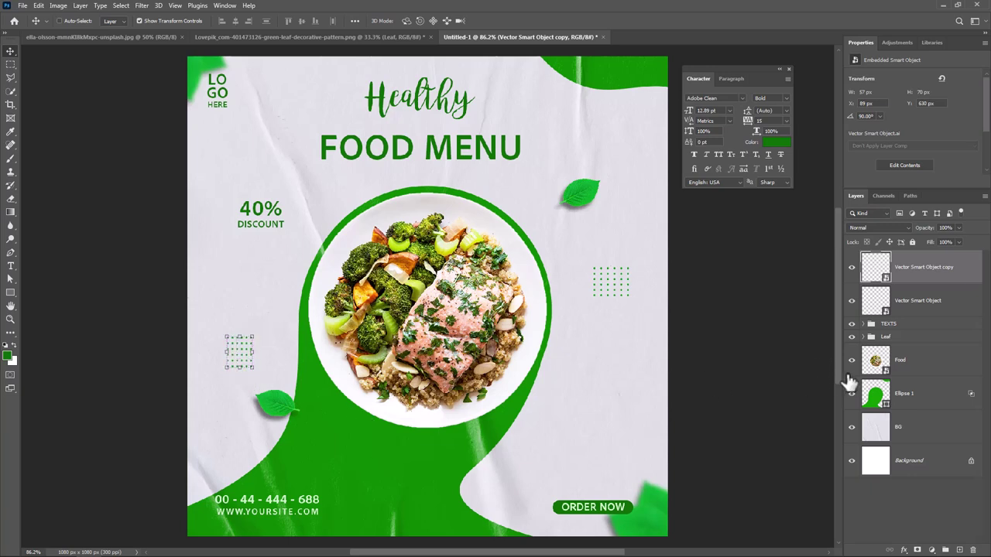
left_click(910, 364)
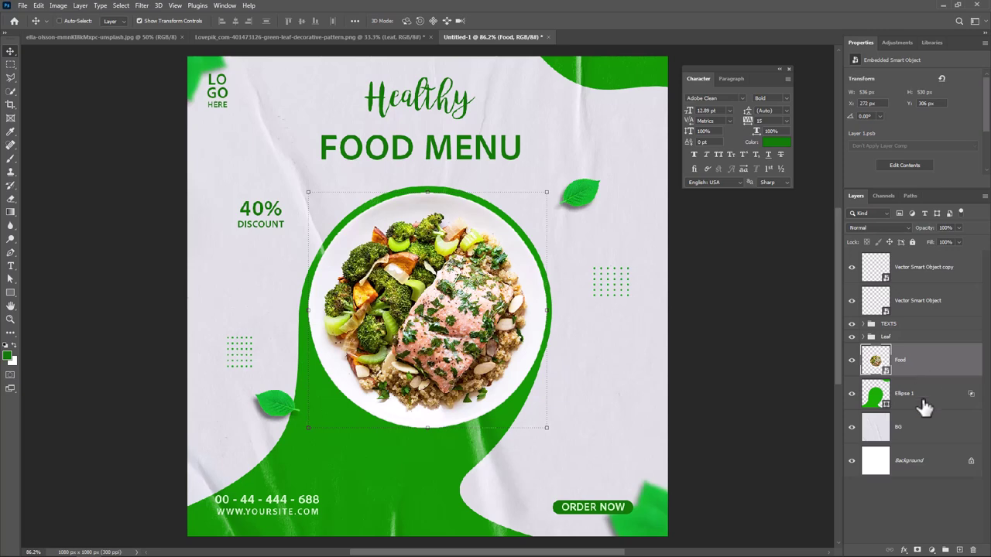
Give the Food plate layer a Multiply drop shadow at 53% opacity.
left_click(904, 548)
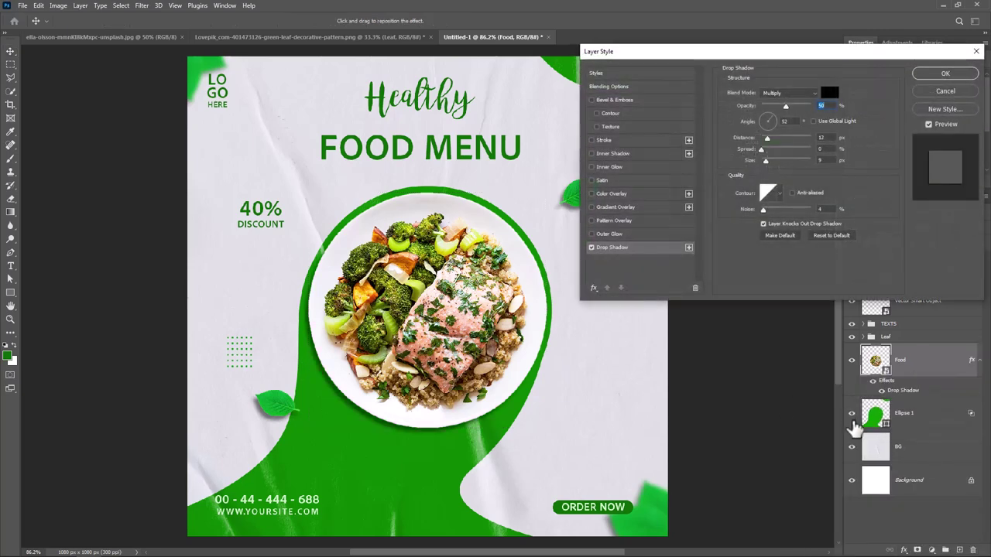
left_click(794, 106)
left_click_drag(794, 106, 788, 106)
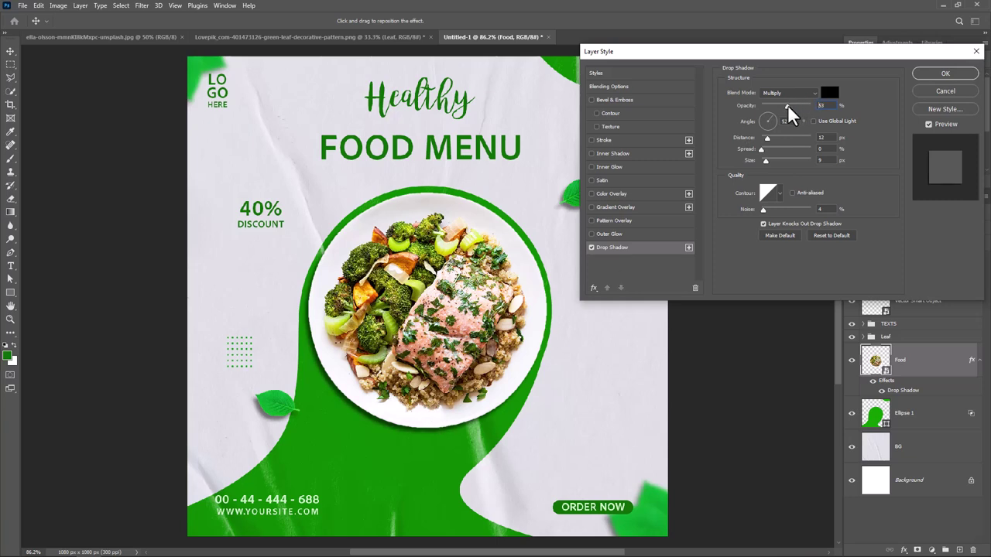
left_click(939, 73)
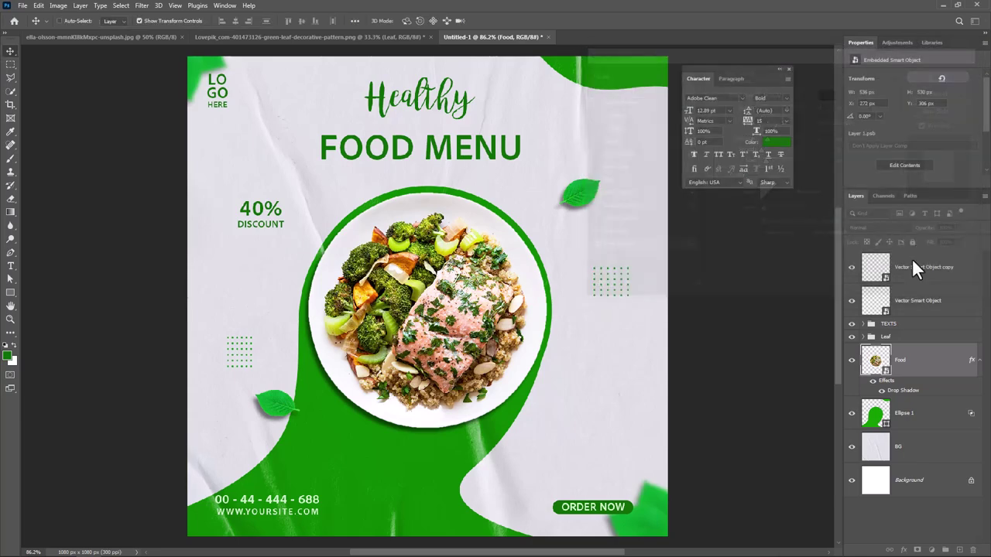